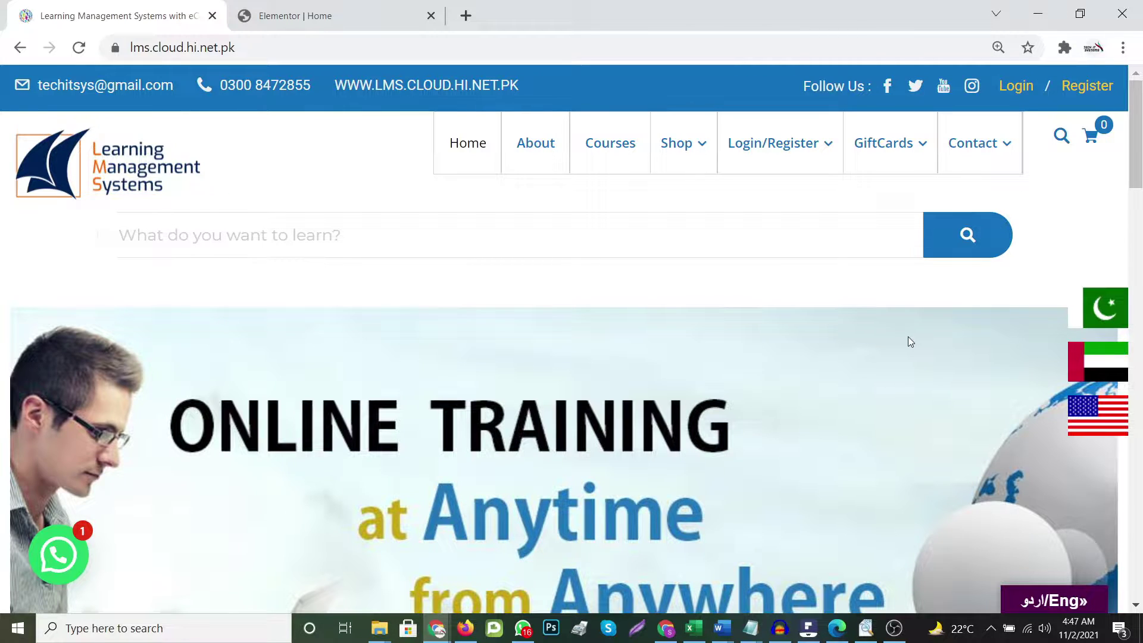
Search the course catalogue for 'it security' and browse the results
{"action": "left_click", "coordinate": [323, 233]}
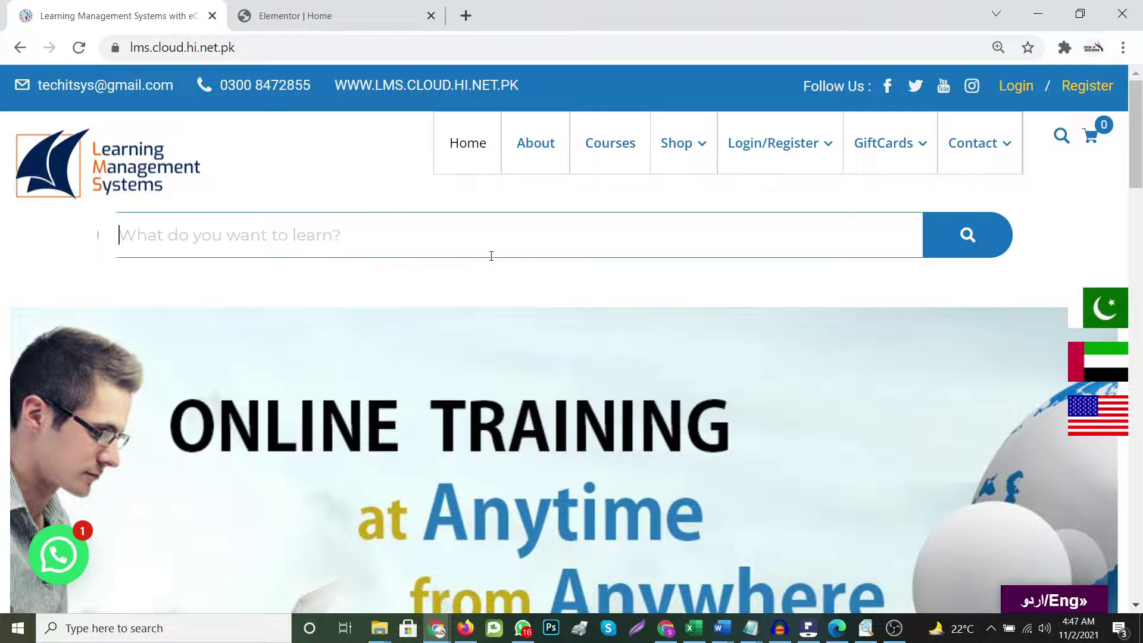
{"action": "type", "text": "it security"}
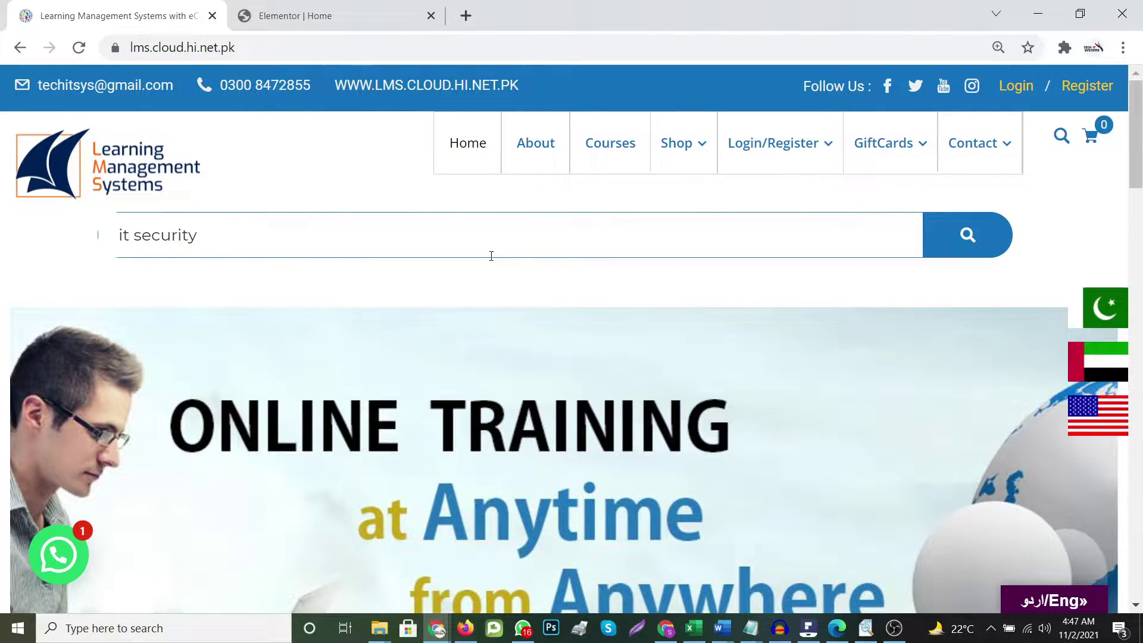
{"action": "key", "text": "Return"}
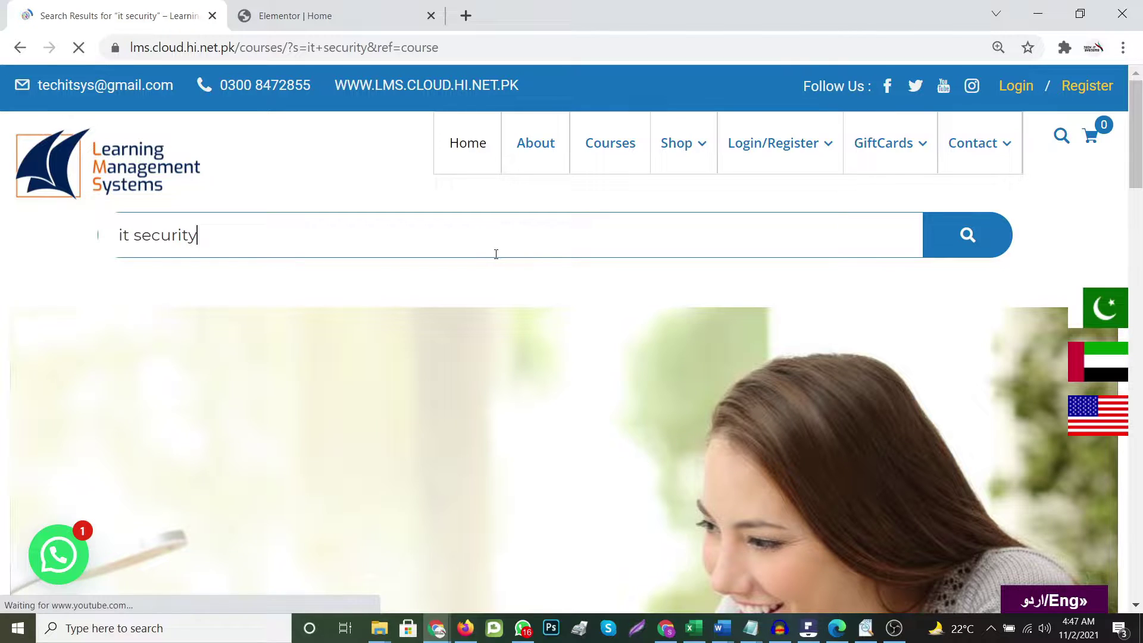
{"action": "scroll", "coordinate": [367, 340], "scroll_direction": "down", "scroll_amount": 4}
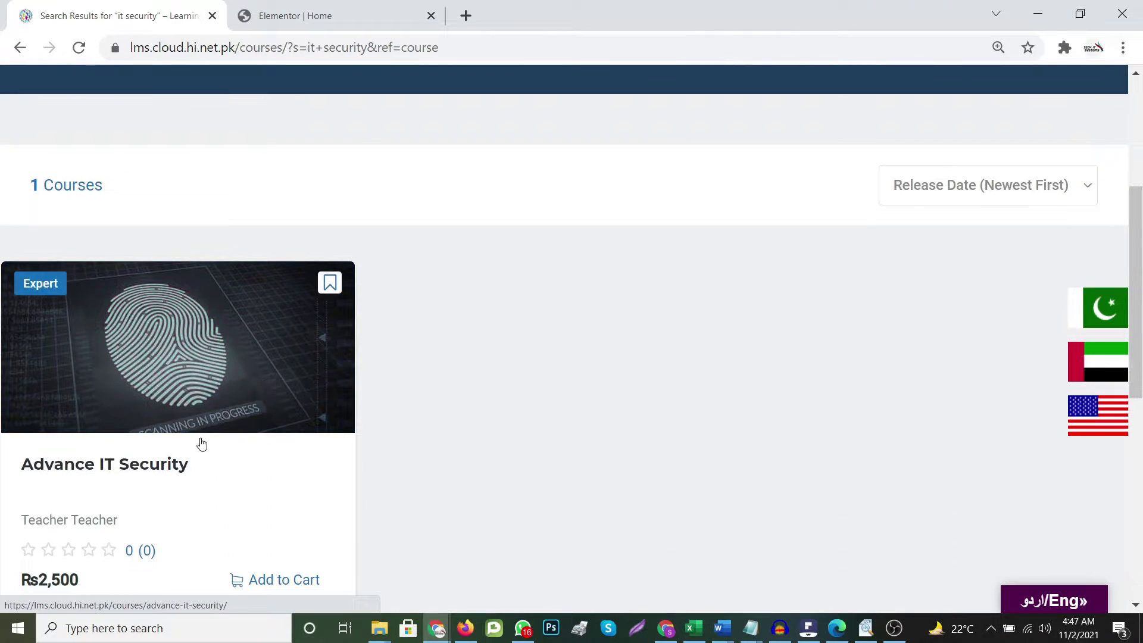
{"action": "scroll", "coordinate": [128, 429], "scroll_direction": "down", "scroll_amount": 2}
{"action": "scroll", "coordinate": [417, 424], "scroll_direction": "down", "scroll_amount": 2}
{"action": "scroll", "coordinate": [412, 420], "scroll_direction": "up", "scroll_amount": 1}
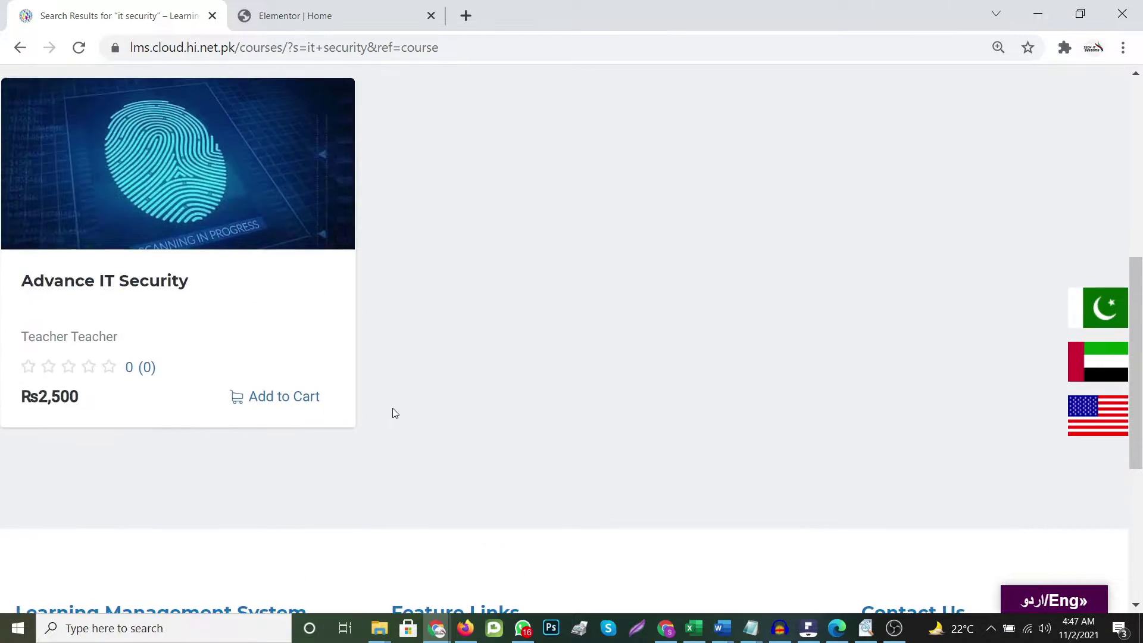
Add Advance IT Security (Rs2,500) to the cart and review the Rs2,500 total
{"action": "left_click", "coordinate": [278, 401]}
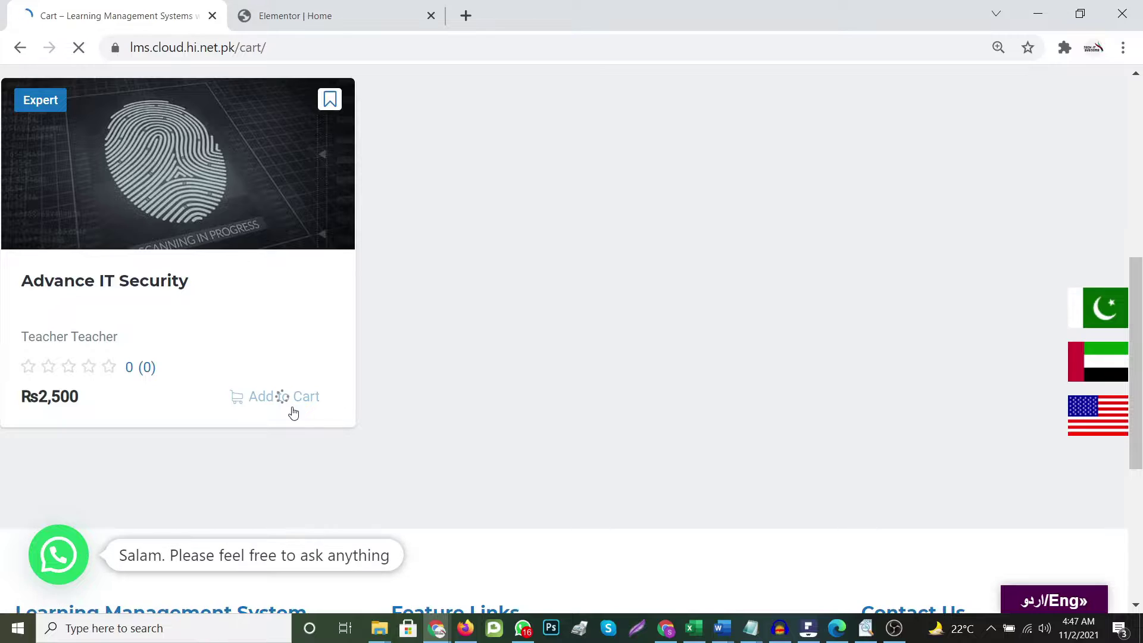
{"action": "scroll", "coordinate": [386, 409], "scroll_direction": "down", "scroll_amount": 5}
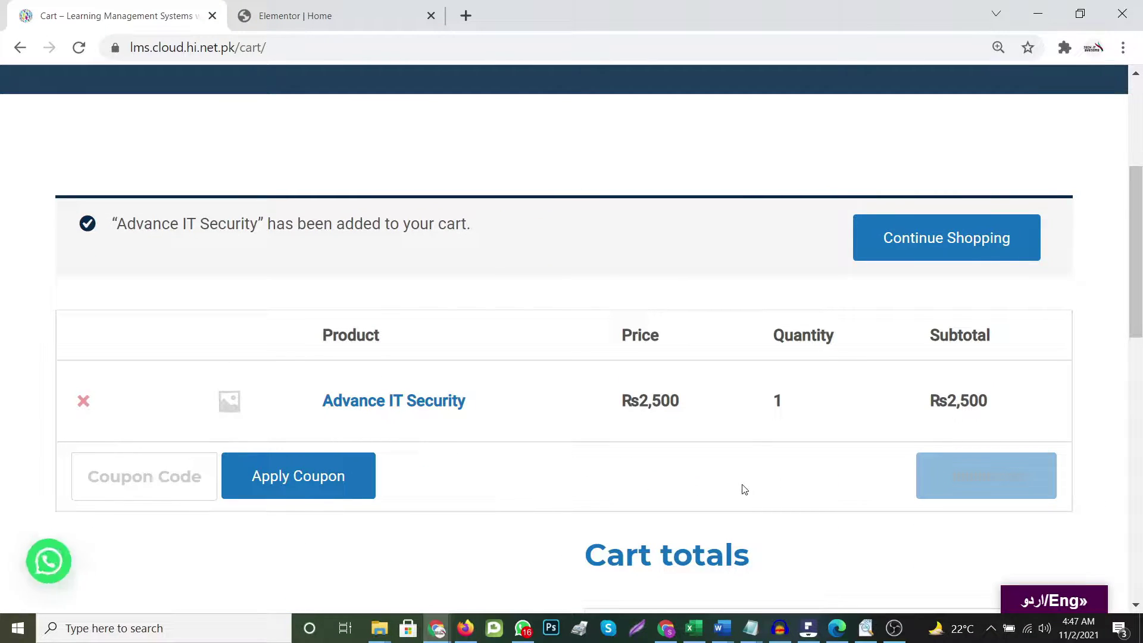
{"action": "scroll", "coordinate": [572, 493], "scroll_direction": "down", "scroll_amount": 3}
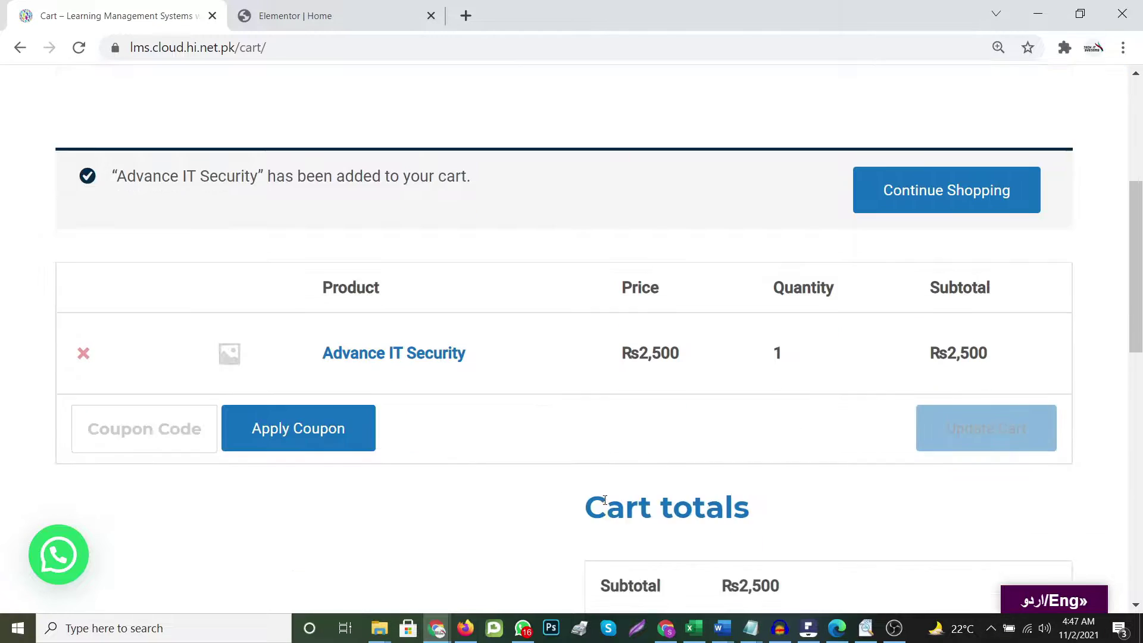
{"action": "scroll", "coordinate": [724, 492], "scroll_direction": "down", "scroll_amount": 6}
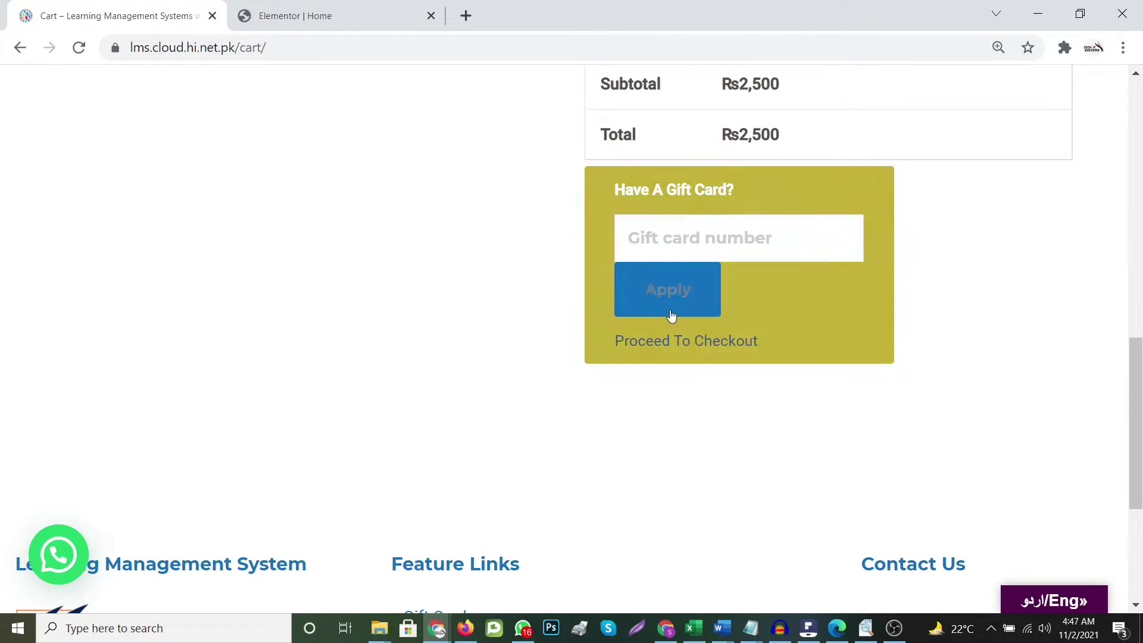
{"action": "scroll", "coordinate": [714, 327], "scroll_direction": "down", "scroll_amount": 3}
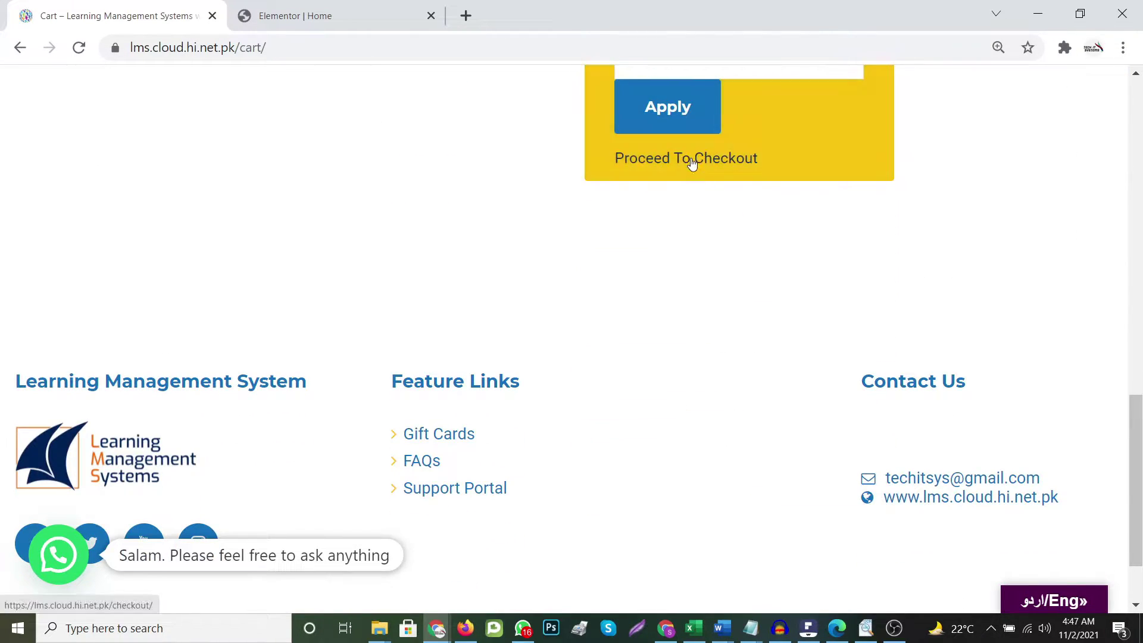
Go to checkout and review the billing details form with Pakistan and Sindh preselected
{"action": "left_click", "coordinate": [691, 160]}
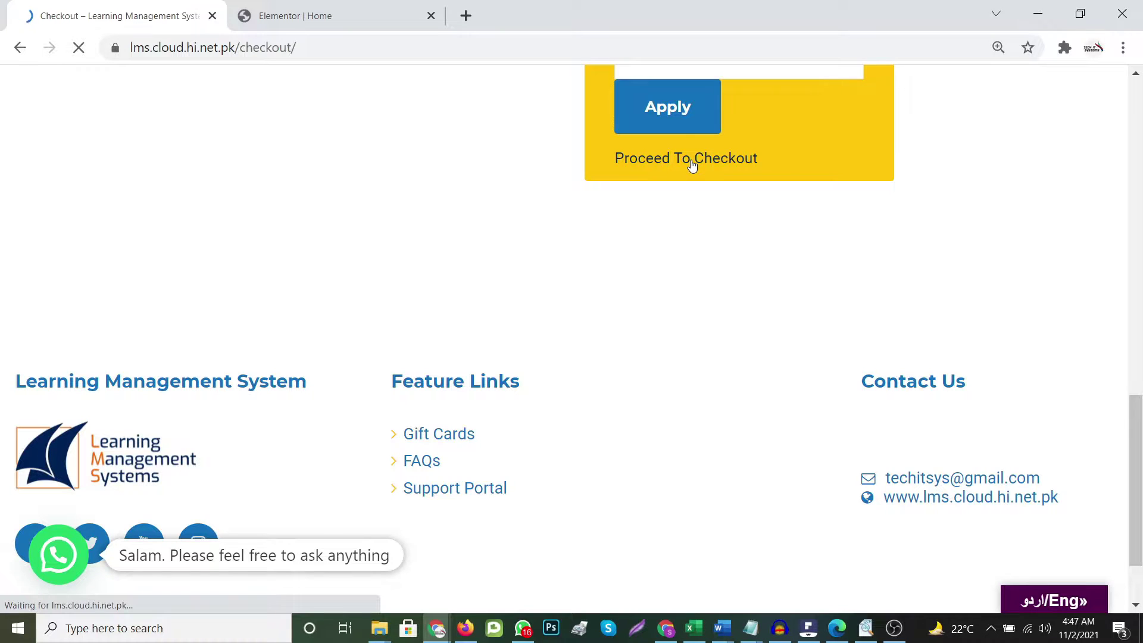
{"action": "scroll", "coordinate": [669, 376], "scroll_direction": "down", "scroll_amount": 8}
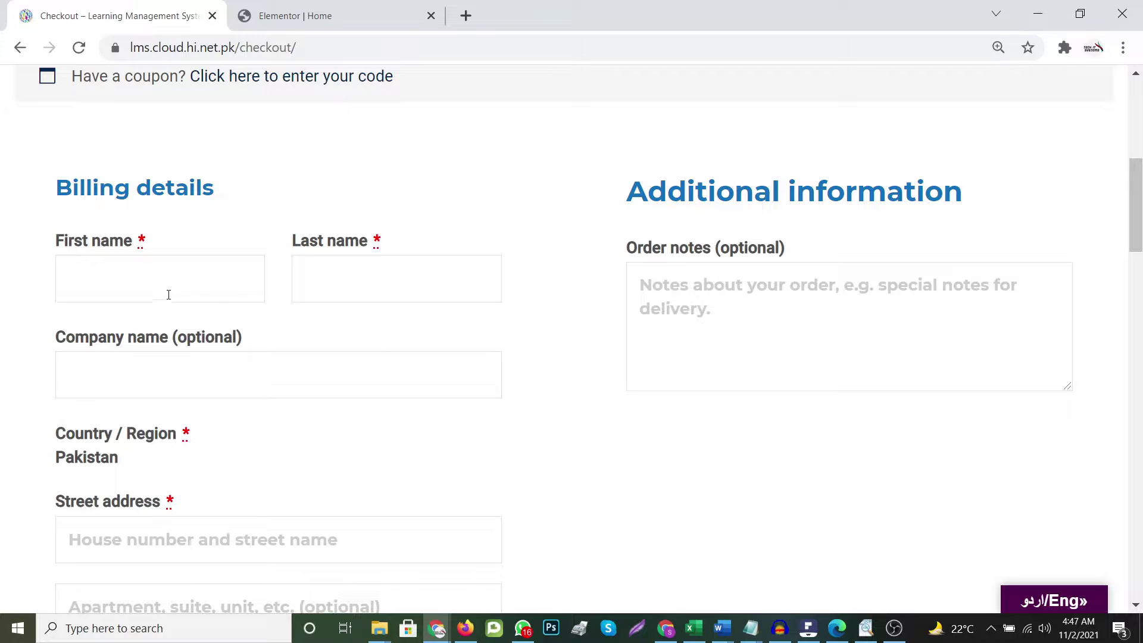
{"action": "scroll", "coordinate": [415, 383], "scroll_direction": "down", "scroll_amount": 3}
{"action": "scroll", "coordinate": [224, 506], "scroll_direction": "down", "scroll_amount": 6}
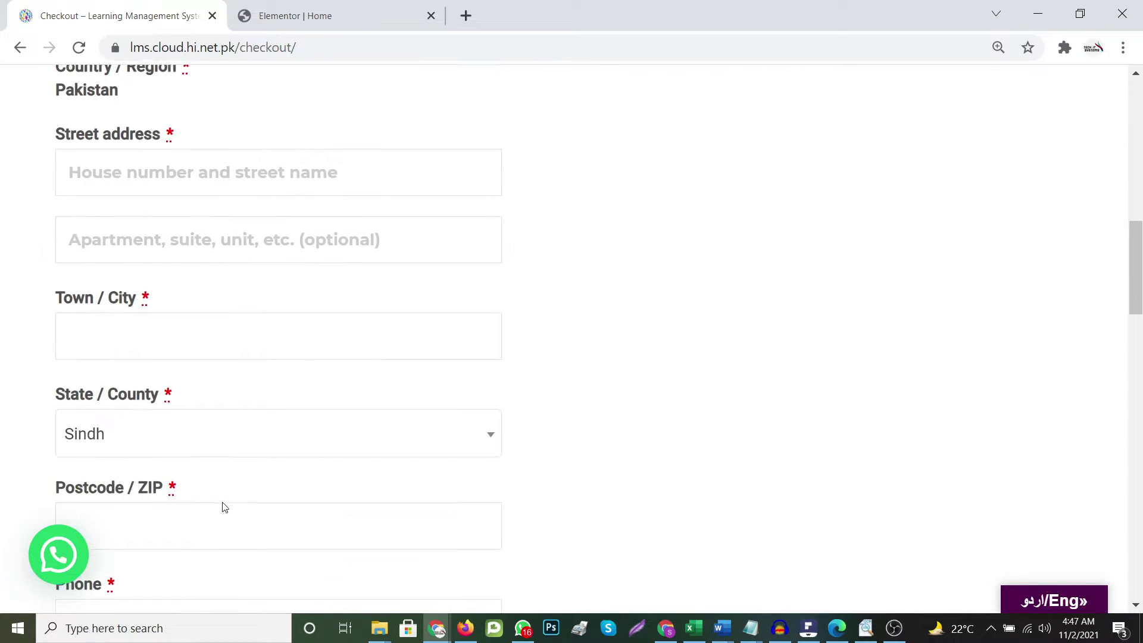
{"action": "scroll", "coordinate": [224, 506], "scroll_direction": "up", "scroll_amount": 17}
{"action": "scroll", "coordinate": [223, 511], "scroll_direction": "down", "scroll_amount": 13}
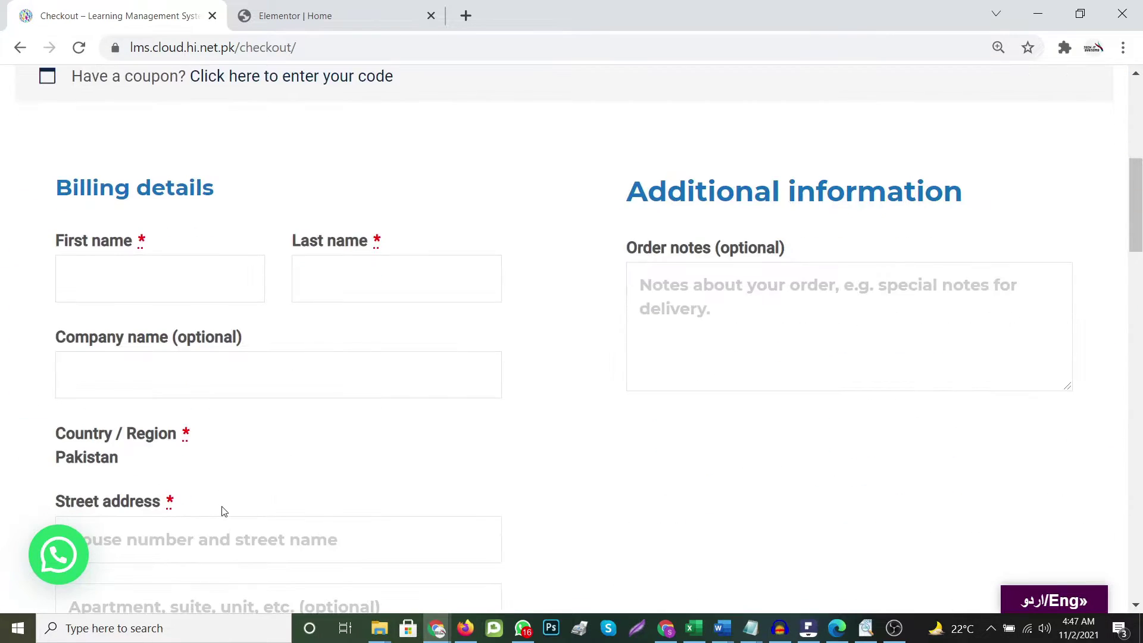
{"action": "scroll", "coordinate": [225, 511], "scroll_direction": "up", "scroll_amount": 13}
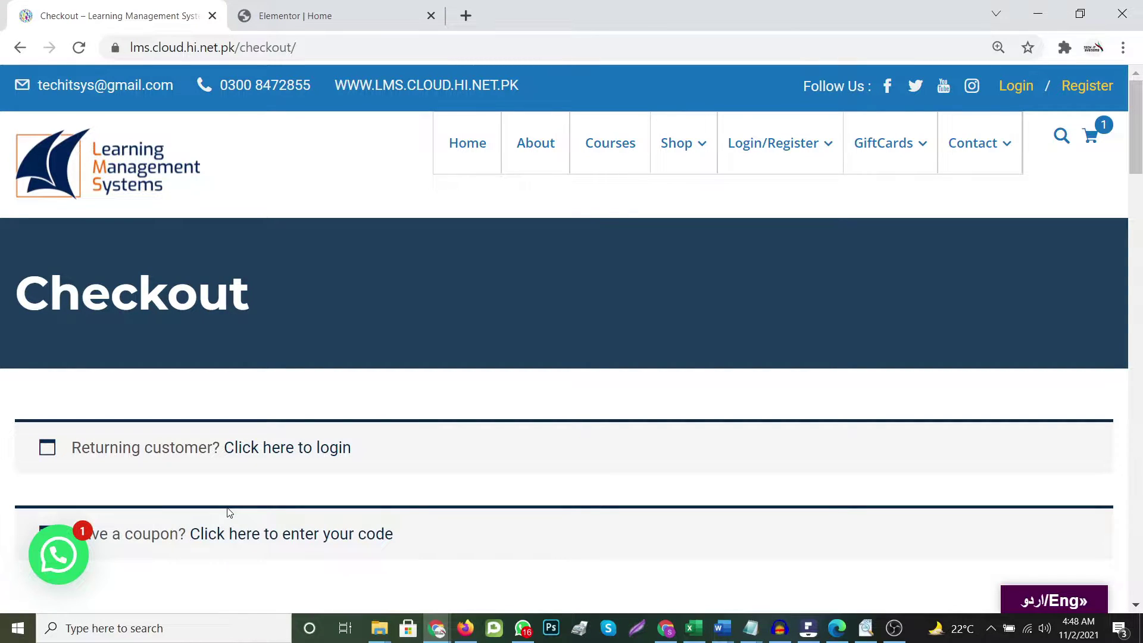
Bring up the student registration form
{"action": "mouse_move", "coordinate": [780, 147]}
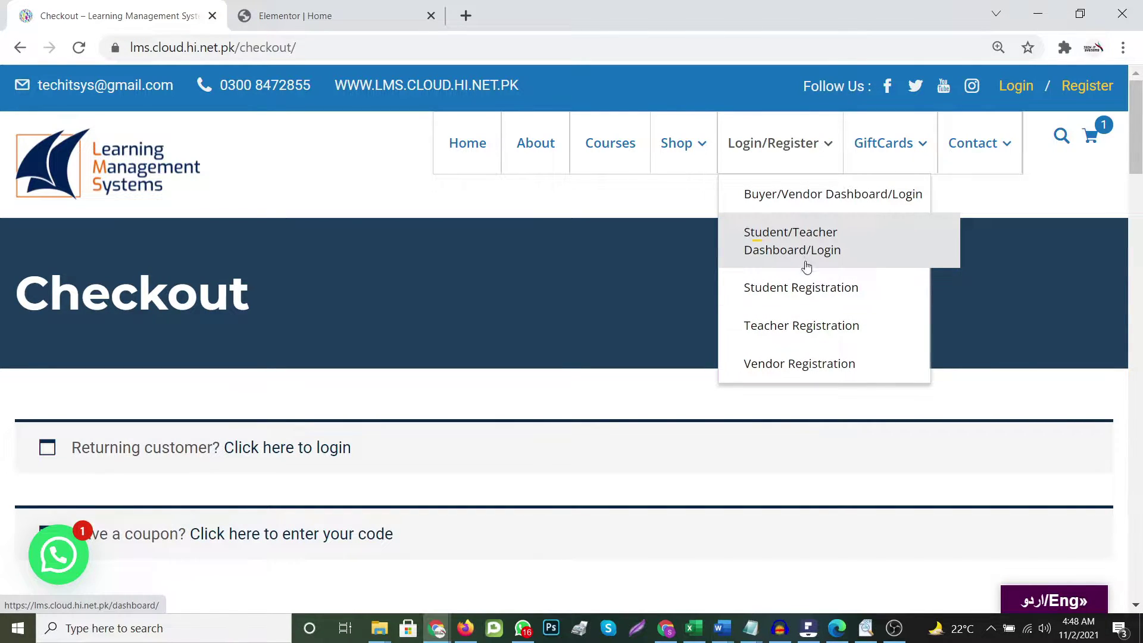
{"action": "left_click", "coordinate": [811, 291]}
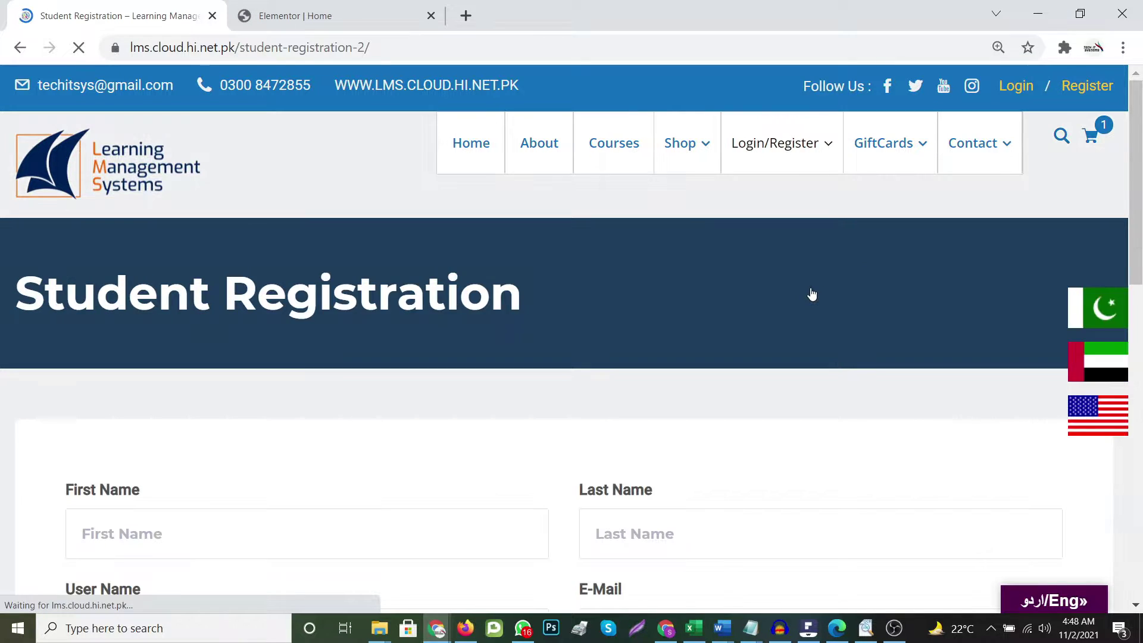
{"action": "scroll", "coordinate": [774, 333], "scroll_direction": "down", "scroll_amount": 8}
{"action": "scroll", "coordinate": [619, 565], "scroll_direction": "up", "scroll_amount": 3}
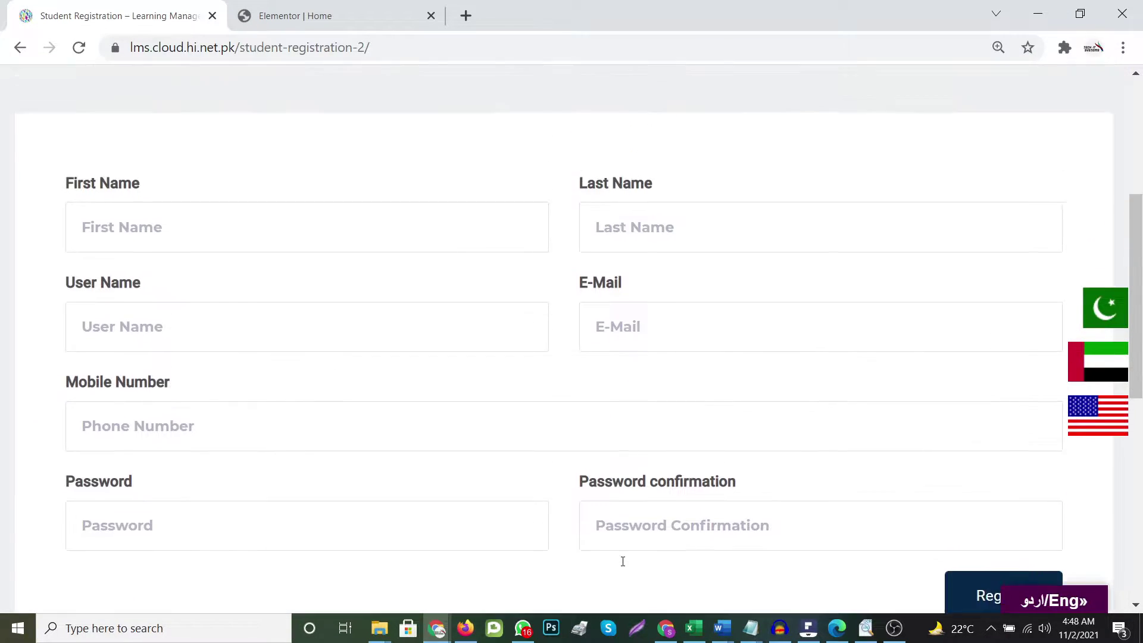
Fill in the student's first name, last name, user name, e-mail address and mobile number
{"action": "left_click", "coordinate": [233, 264]}
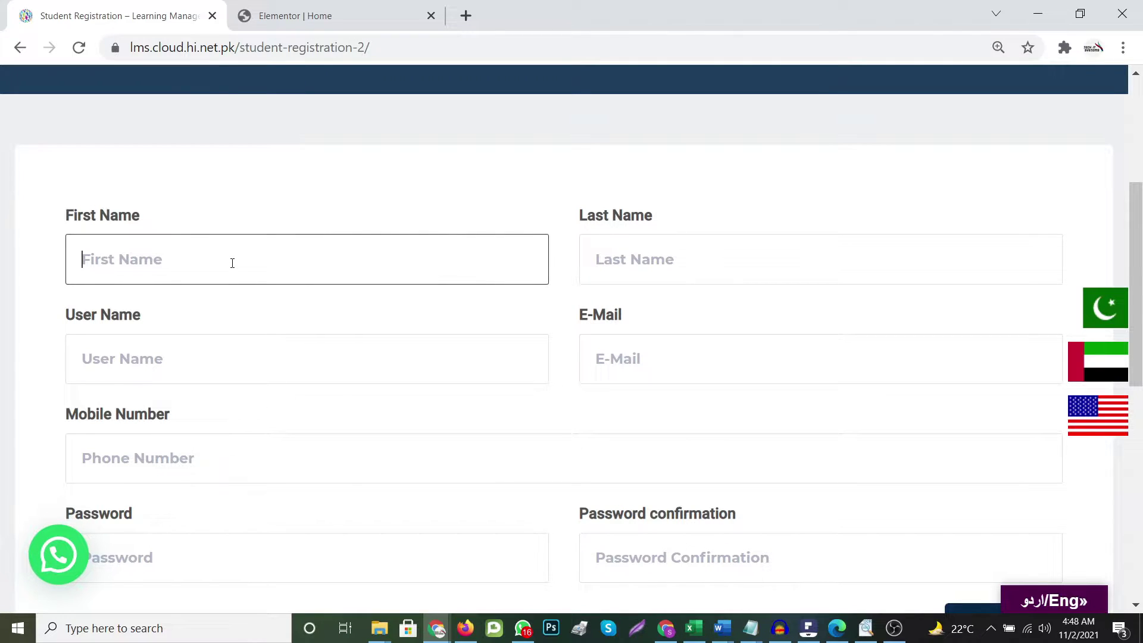
{"action": "type", "text": "Student"}
{"action": "key", "text": "Tab"}
{"action": "type", "text": "Studen"}
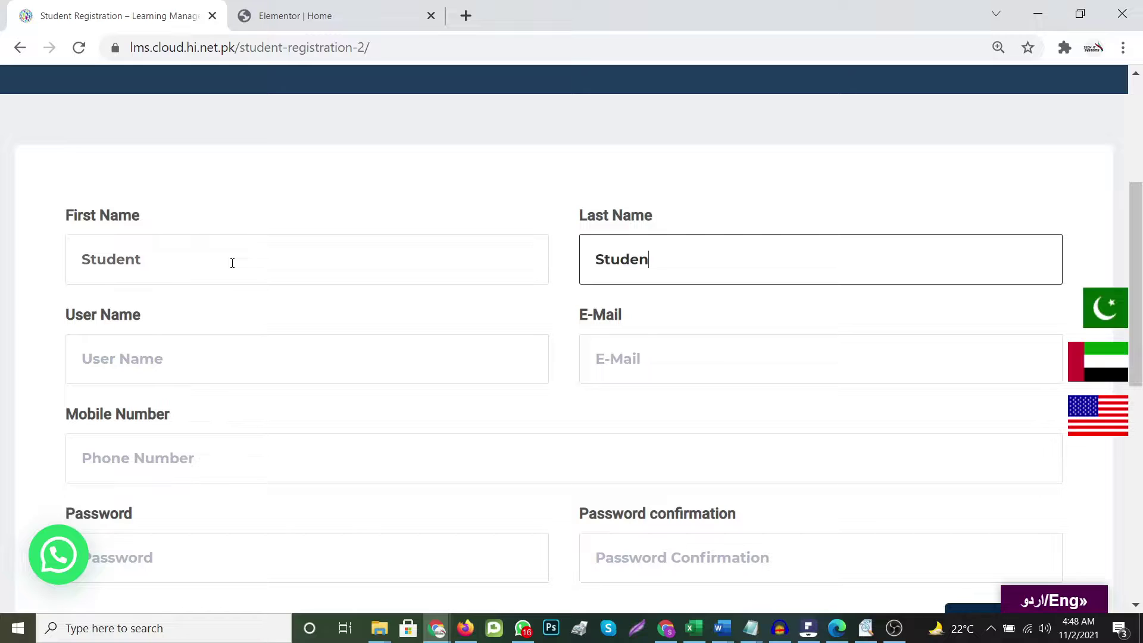
{"action": "type", "text": "t"}
{"action": "key", "text": "Tab"}
{"action": "type", "text": "stu"}
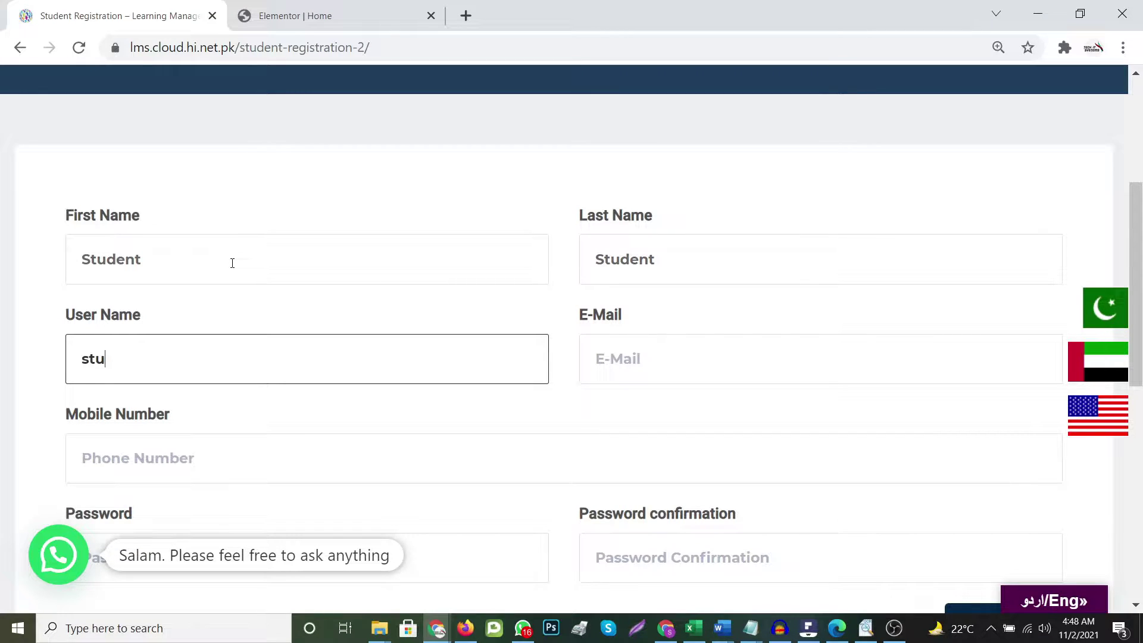
{"action": "type", "text": "dent"}
{"action": "key", "text": "Tab"}
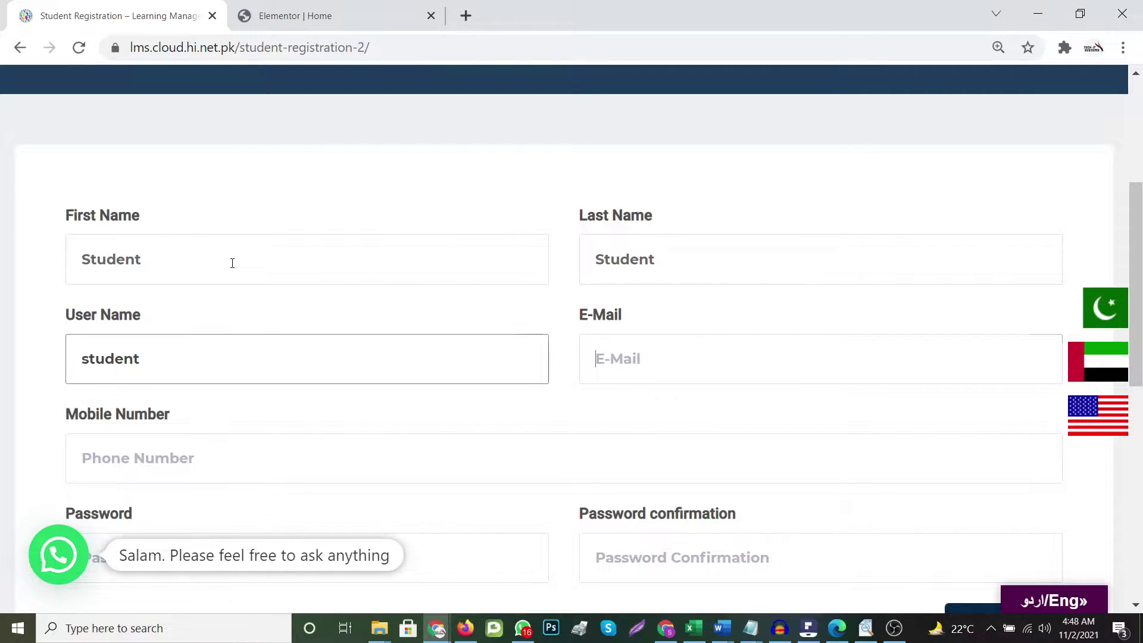
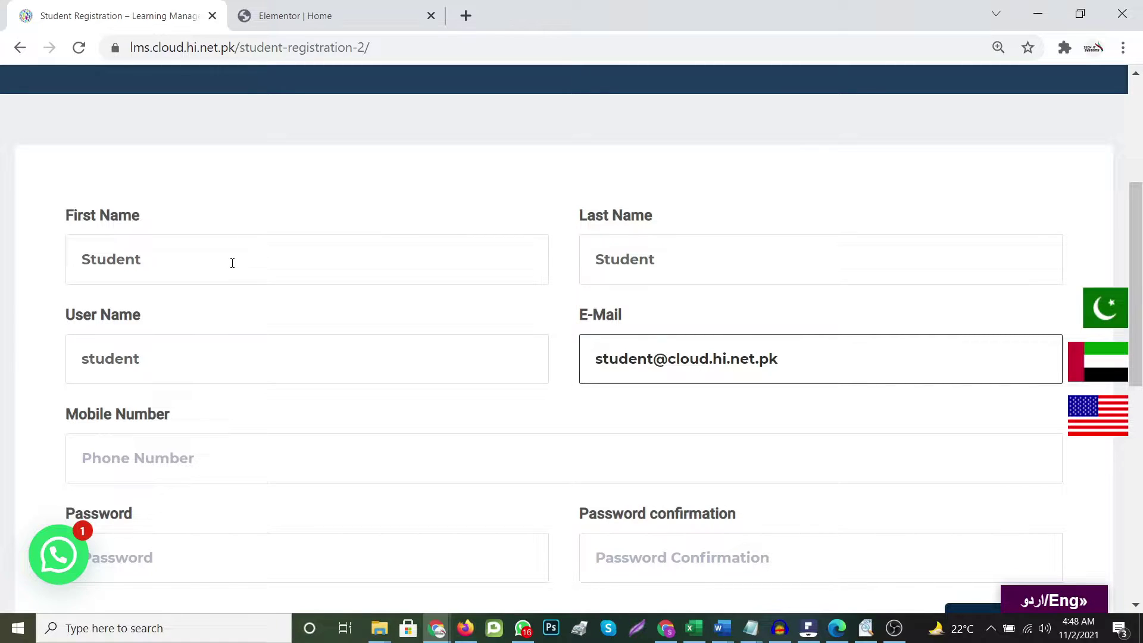
{"action": "left_click", "coordinate": [158, 460]}
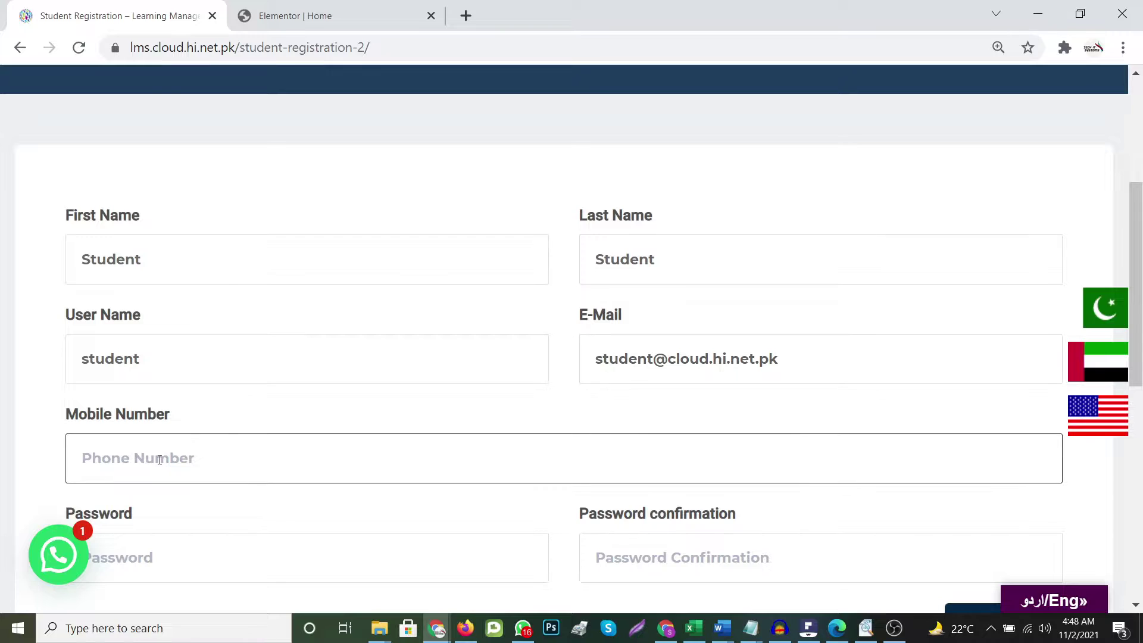
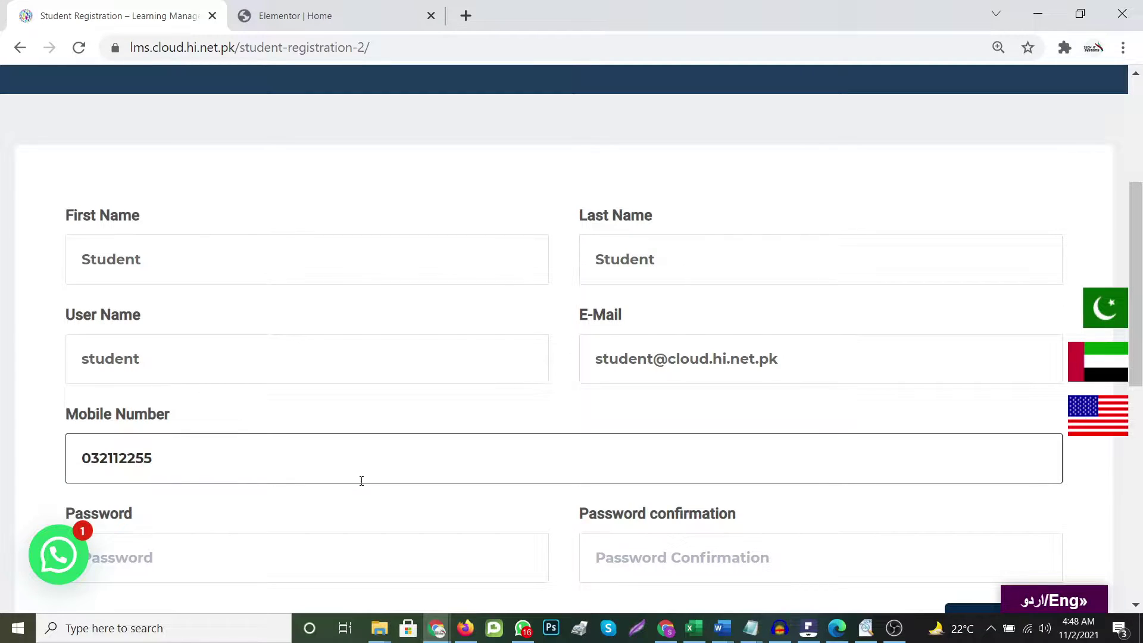
Enter and confirm the account password, then submit the registration
{"action": "scroll", "coordinate": [361, 481], "scroll_direction": "down", "scroll_amount": 3}
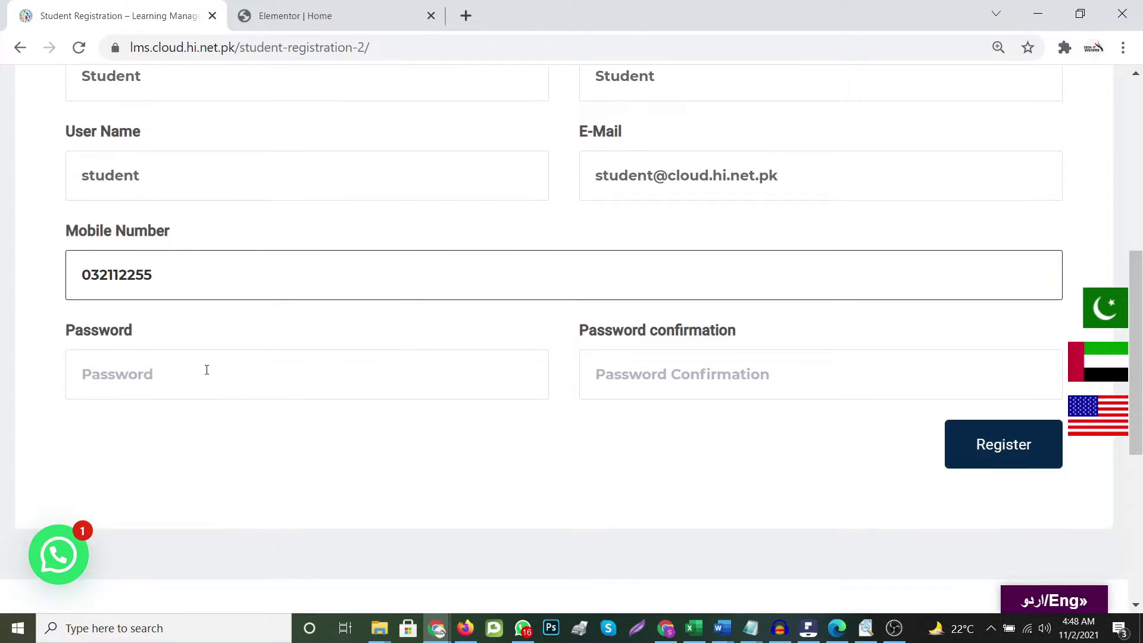
{"action": "left_click", "coordinate": [206, 369]}
{"action": "type", "text": "••"}
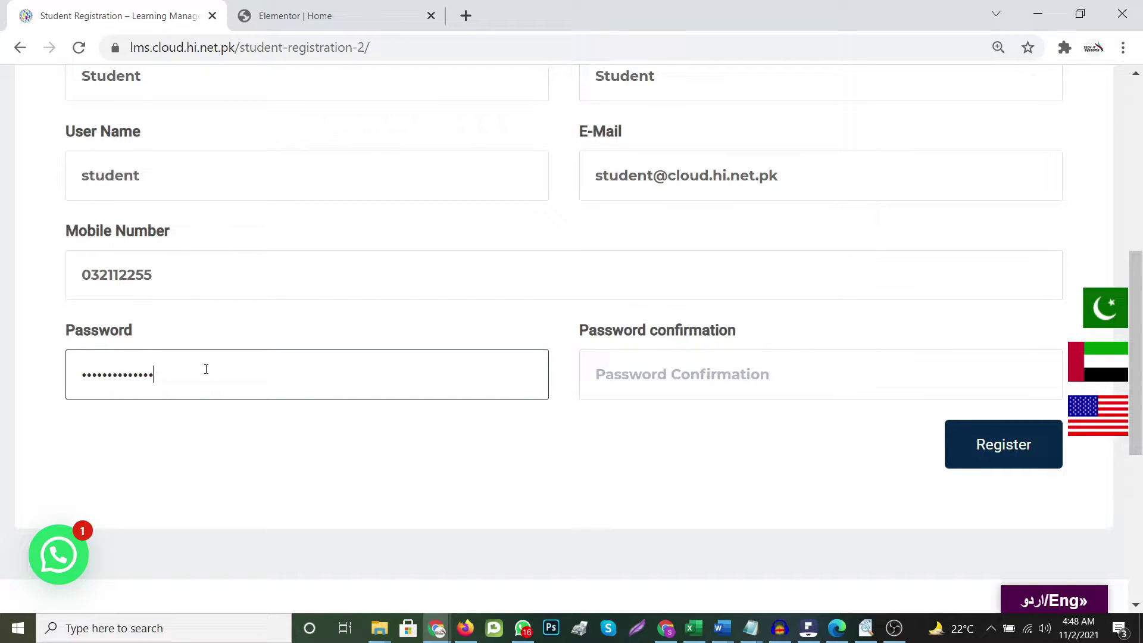
{"action": "key", "text": "Tab"}
{"action": "type", "text": "•"}
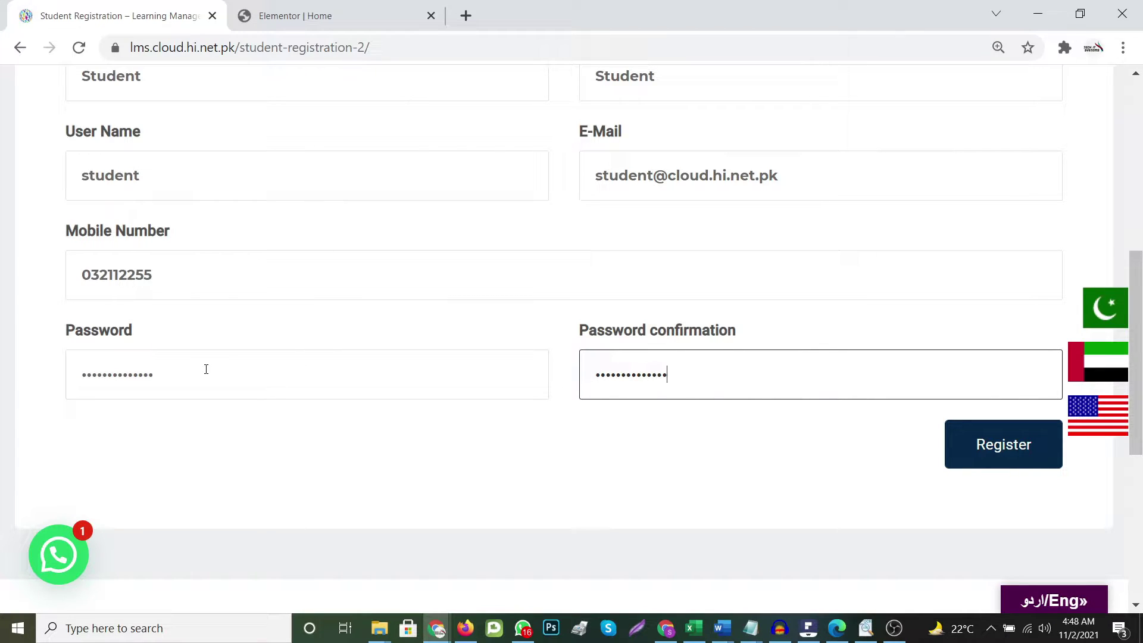
{"action": "scroll", "coordinate": [921, 482], "scroll_direction": "down", "scroll_amount": 2}
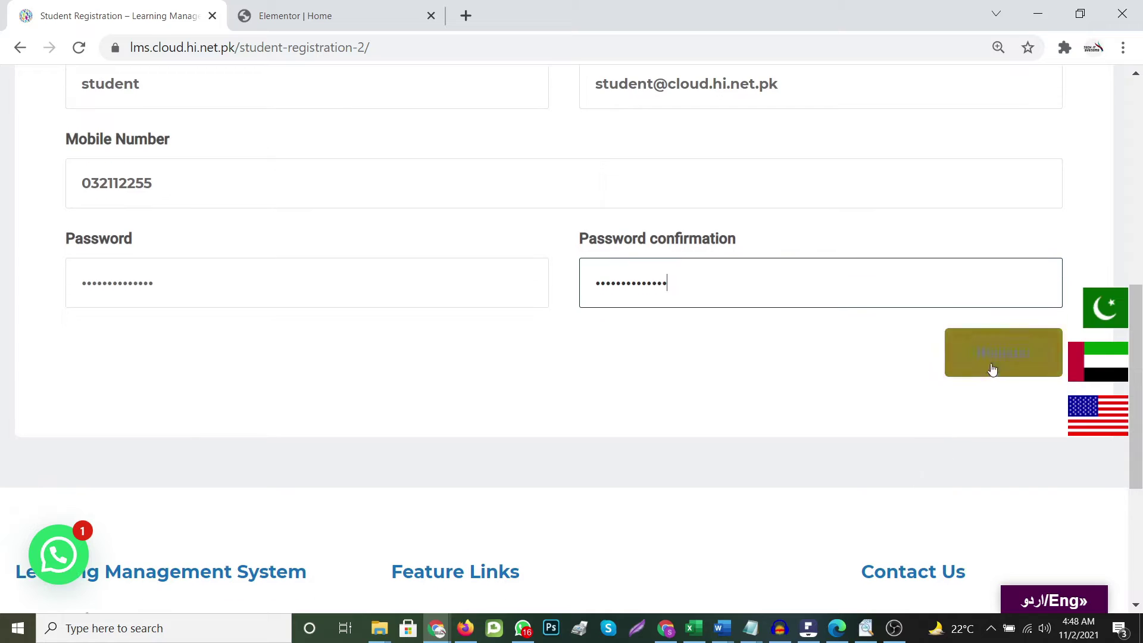
{"action": "left_click", "coordinate": [999, 361]}
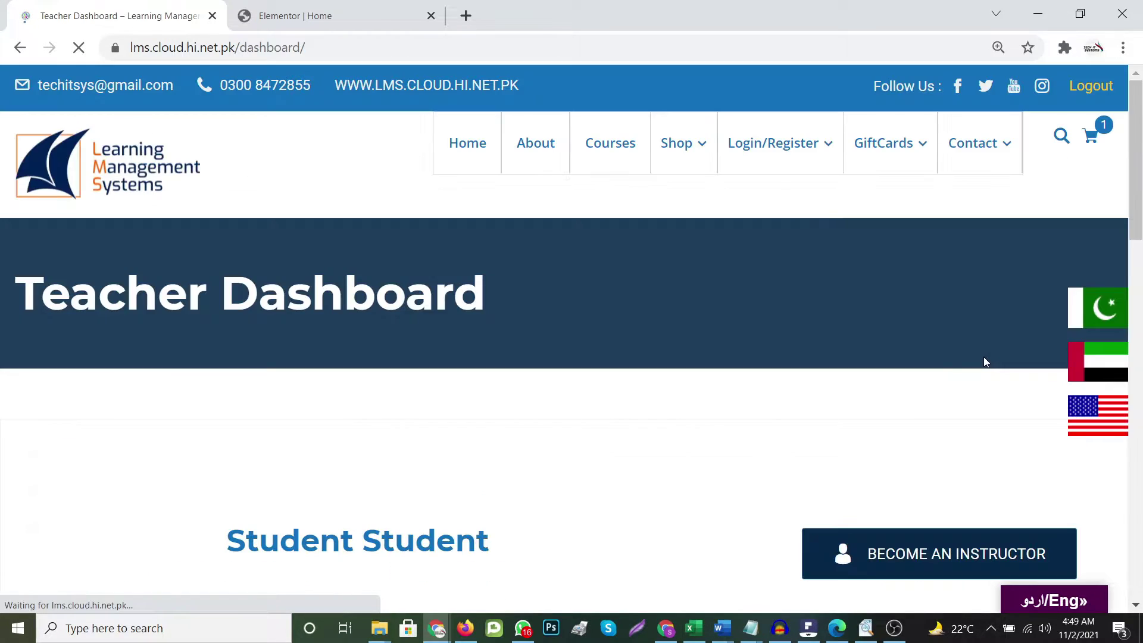
Go to Settings from the new student's dashboard sidebar
{"action": "scroll", "coordinate": [506, 476], "scroll_direction": "down", "scroll_amount": 3}
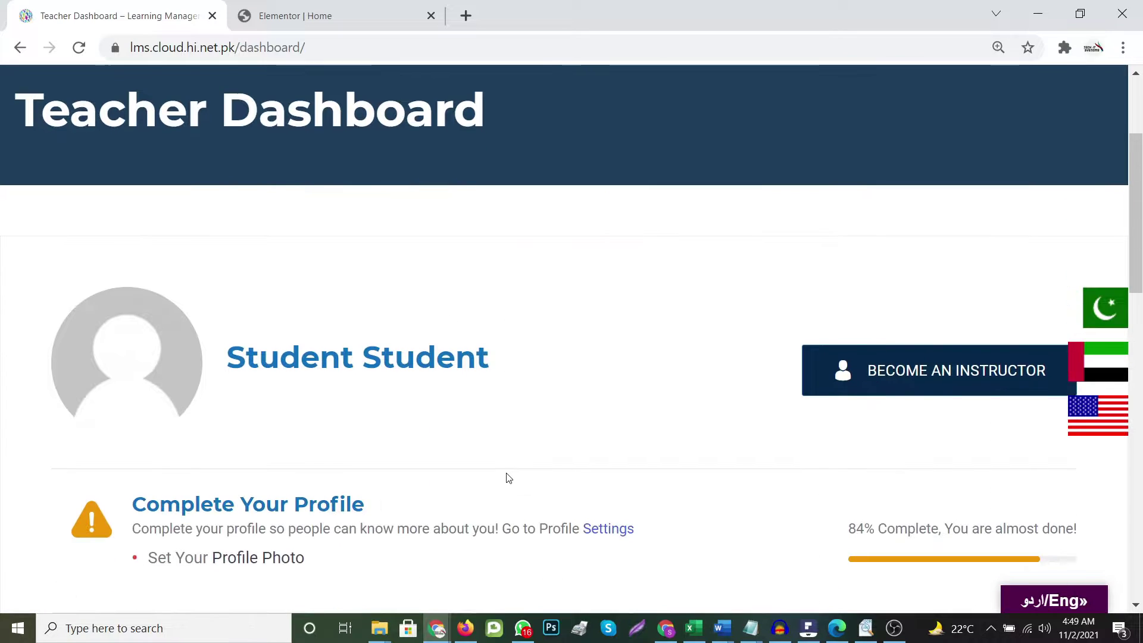
{"action": "scroll", "coordinate": [516, 452], "scroll_direction": "down", "scroll_amount": 5}
{"action": "scroll", "coordinate": [605, 368], "scroll_direction": "down", "scroll_amount": 3}
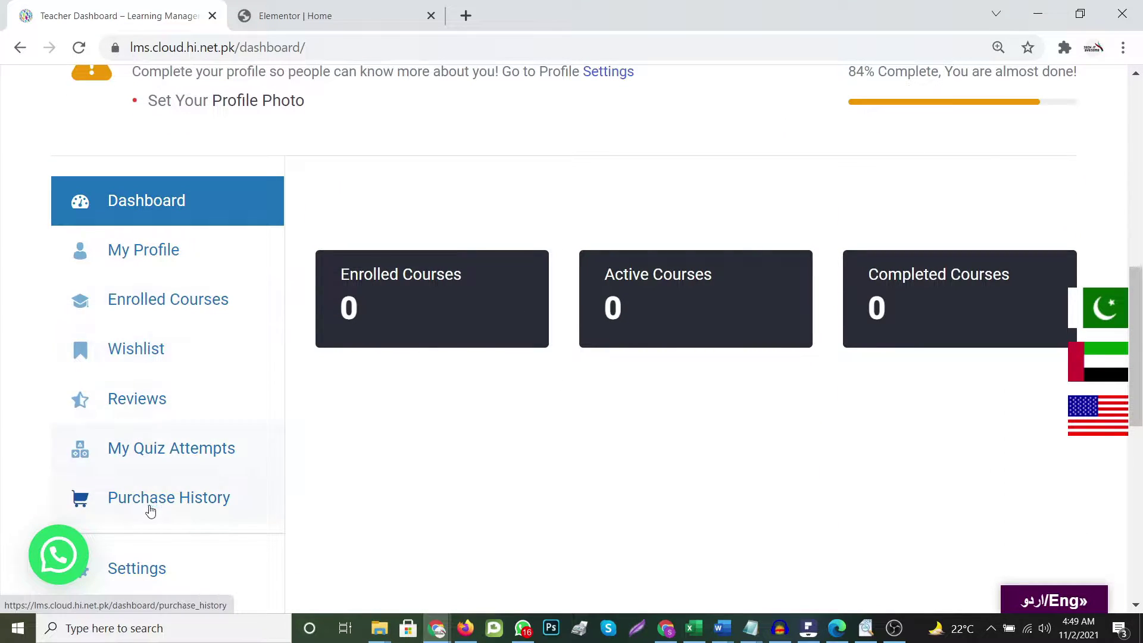
{"action": "scroll", "coordinate": [227, 339], "scroll_direction": "down", "scroll_amount": 6}
{"action": "scroll", "coordinate": [225, 342], "scroll_direction": "up", "scroll_amount": 5}
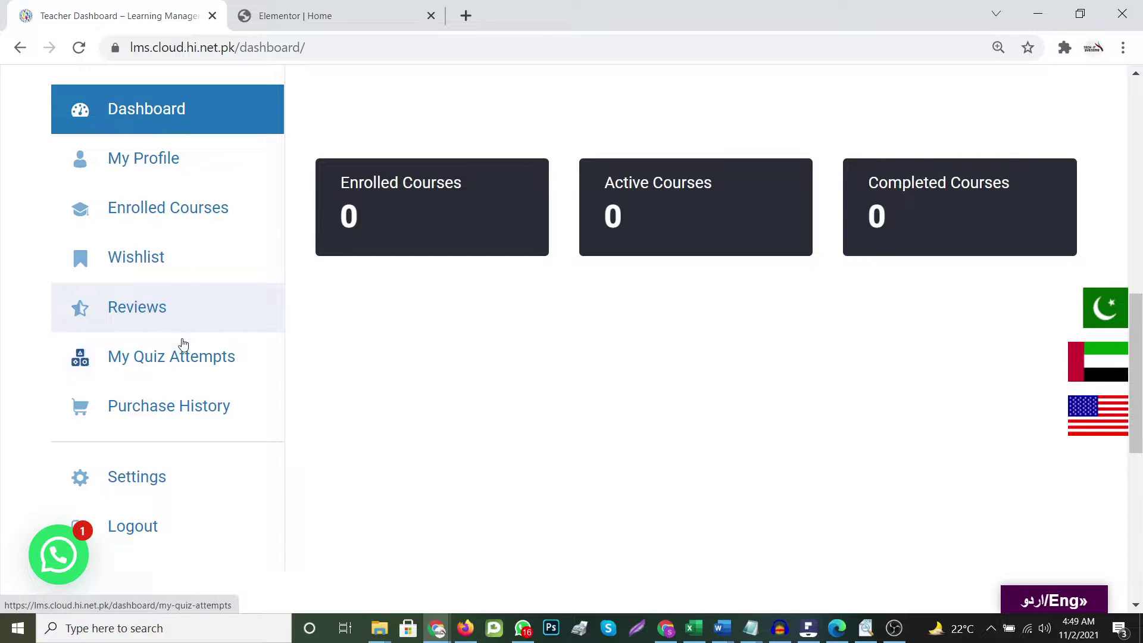
{"action": "scroll", "coordinate": [187, 463], "scroll_direction": "down", "scroll_amount": 3}
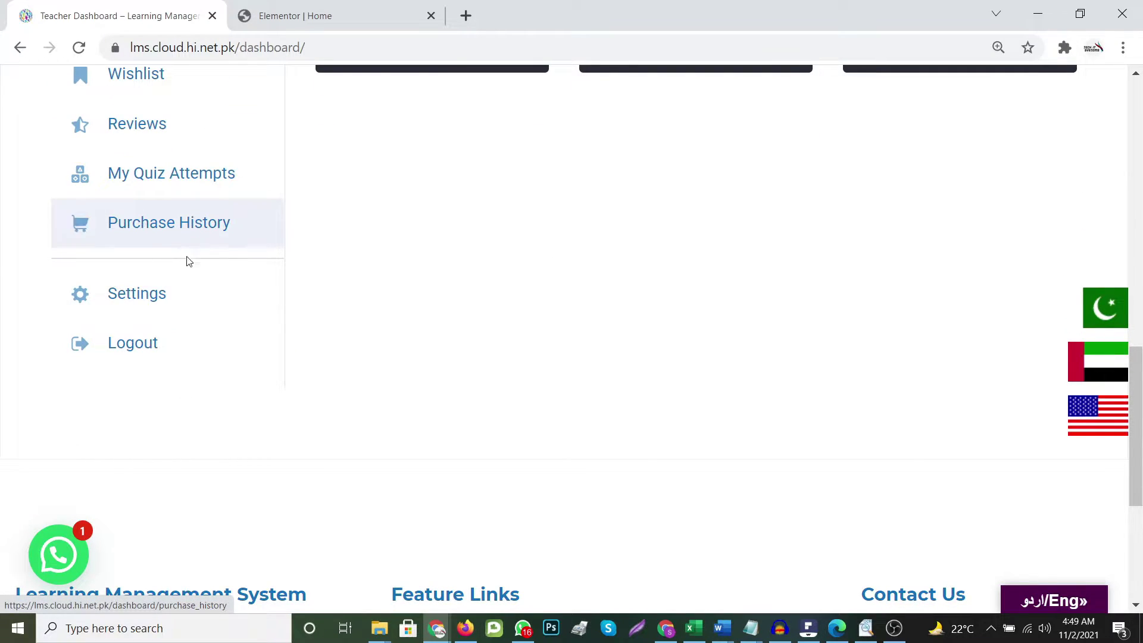
{"action": "left_click", "coordinate": [136, 304]}
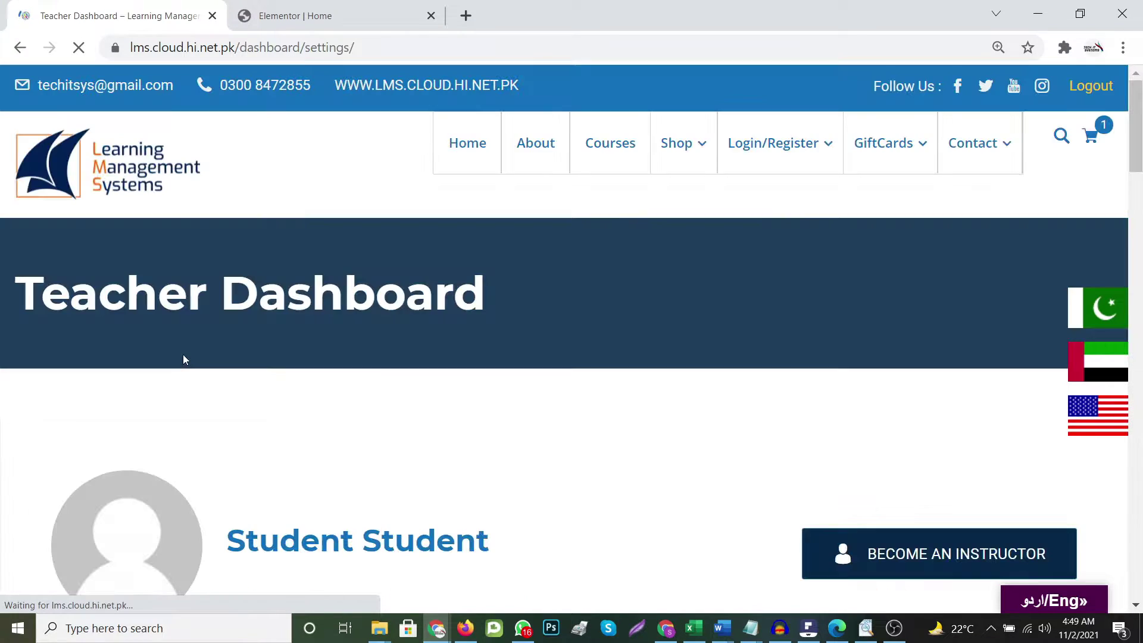
Upload home-slider.jpg as the profile photo
{"action": "scroll", "coordinate": [475, 420], "scroll_direction": "down", "scroll_amount": 5}
{"action": "scroll", "coordinate": [474, 420], "scroll_direction": "down", "scroll_amount": 10}
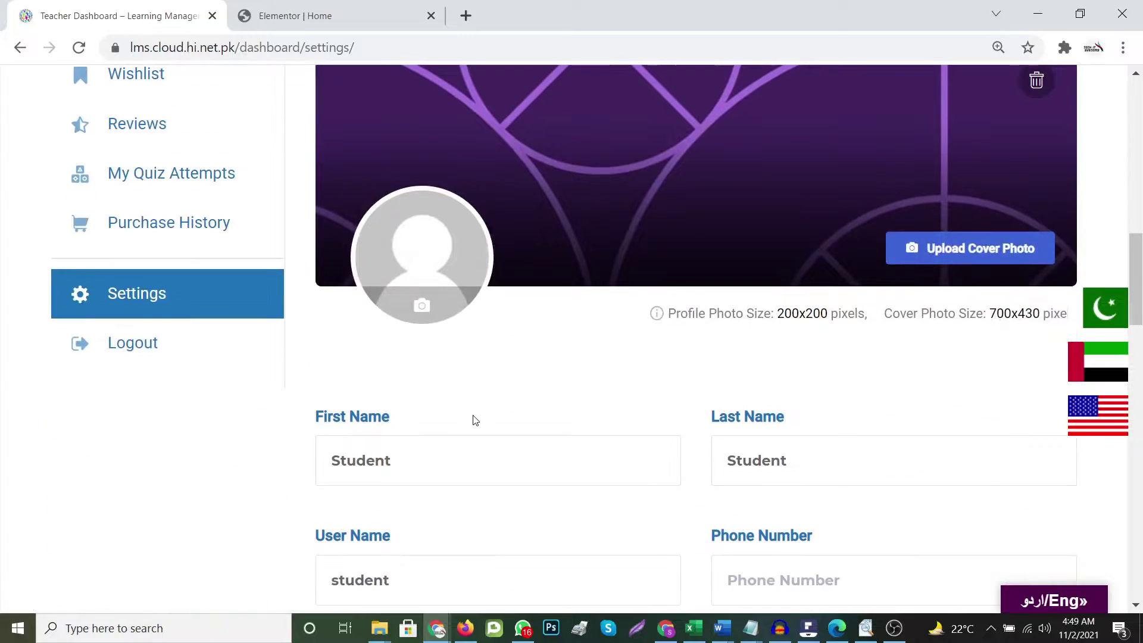
{"action": "scroll", "coordinate": [728, 287], "scroll_direction": "up", "scroll_amount": 3}
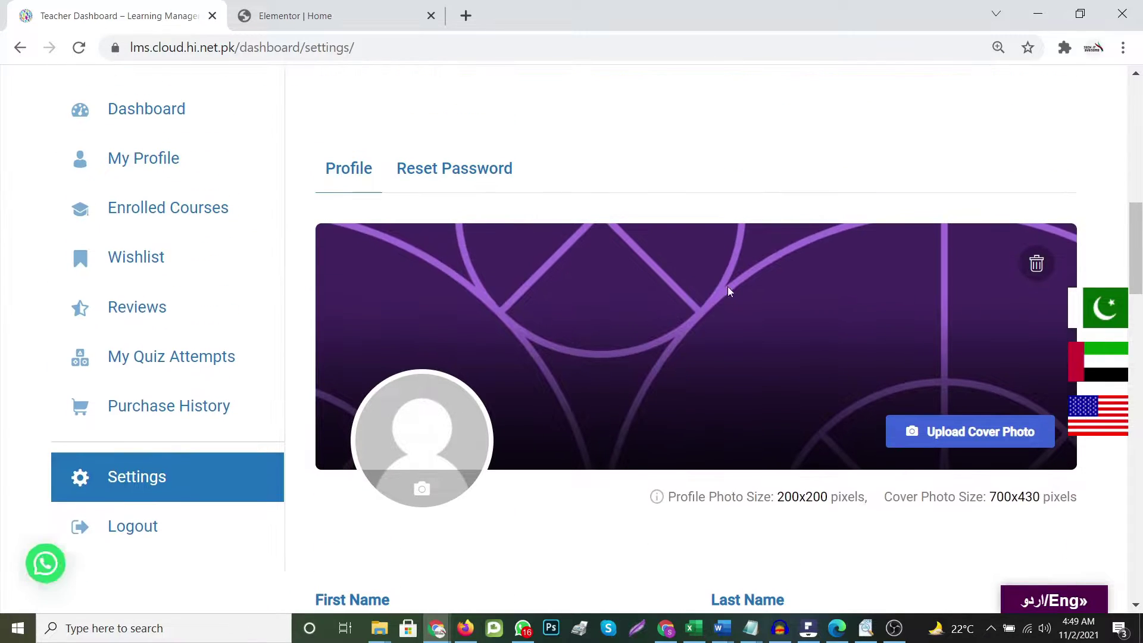
{"action": "left_click", "coordinate": [422, 489]}
{"action": "left_click", "coordinate": [408, 538]}
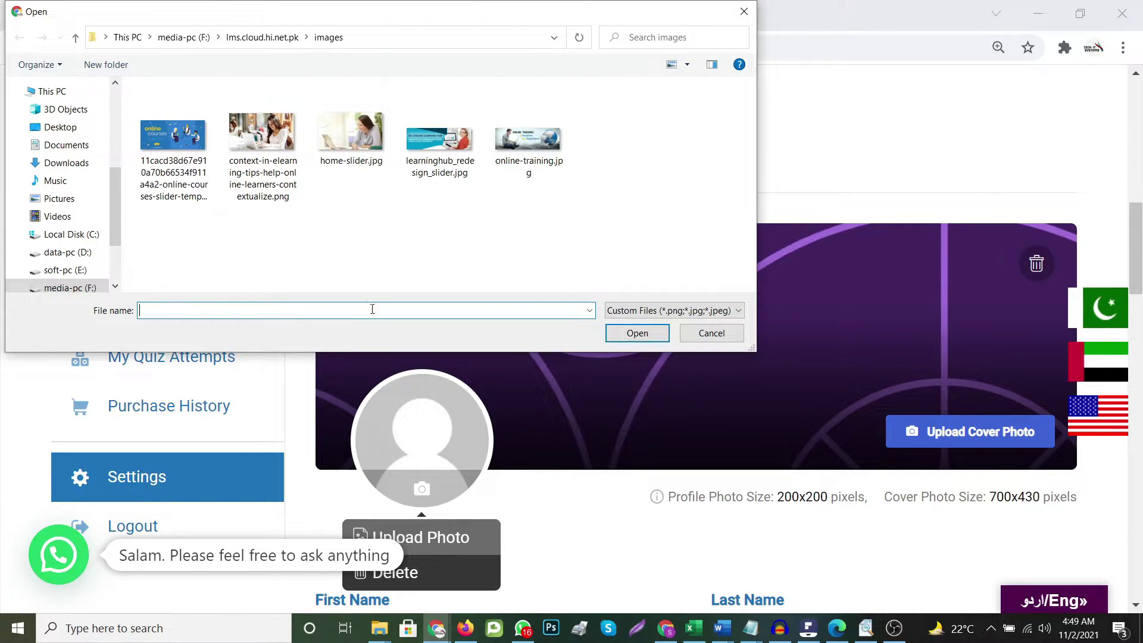
{"action": "left_click", "coordinate": [367, 144]}
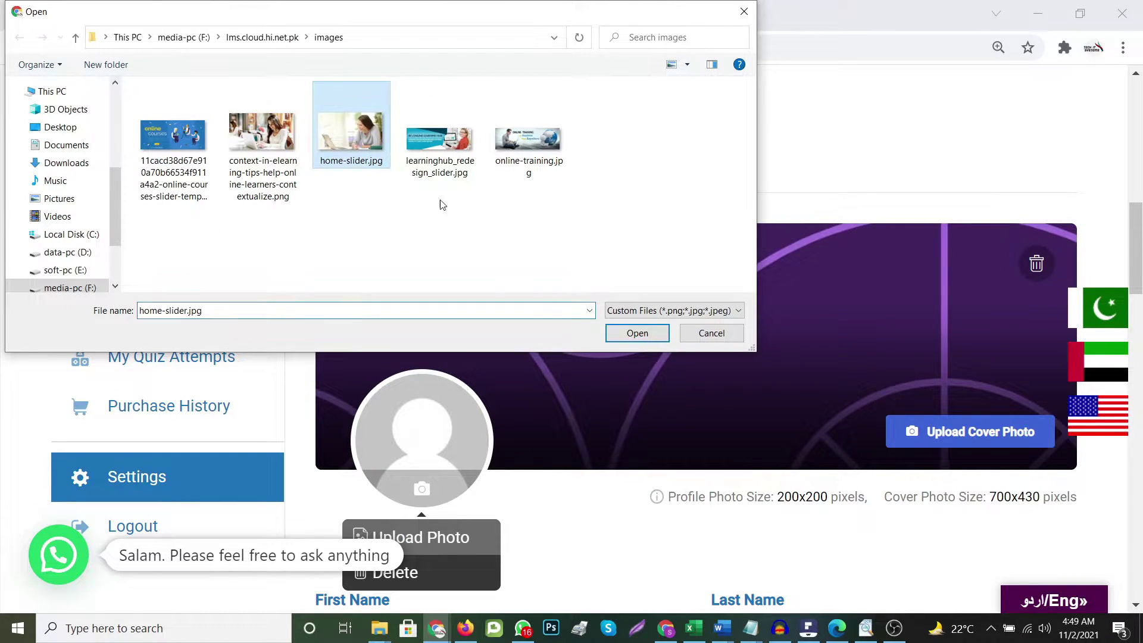
{"action": "left_click", "coordinate": [635, 333]}
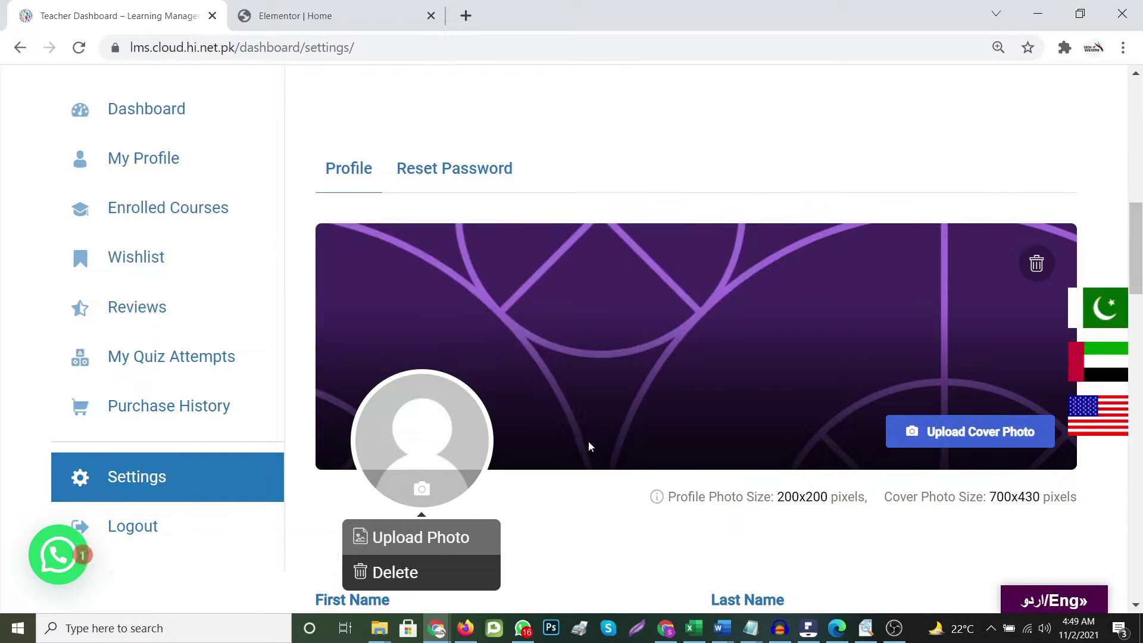
{"action": "left_click", "coordinate": [970, 433]}
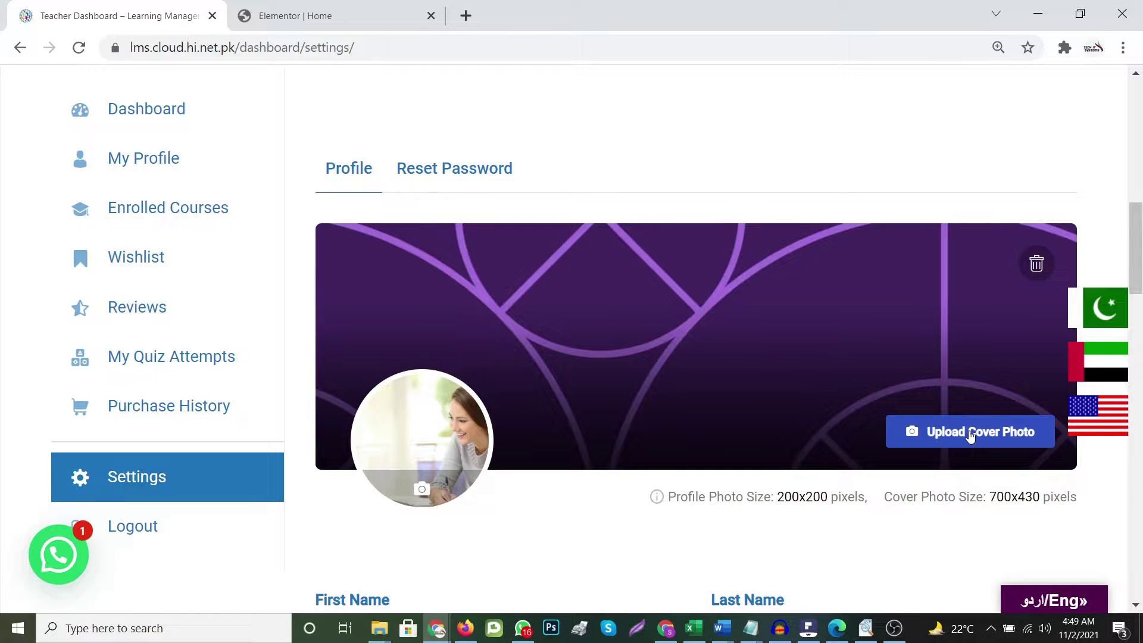
Upload learninghub_redesign_slider.jpg as the cover photo
{"action": "left_click", "coordinate": [912, 437]}
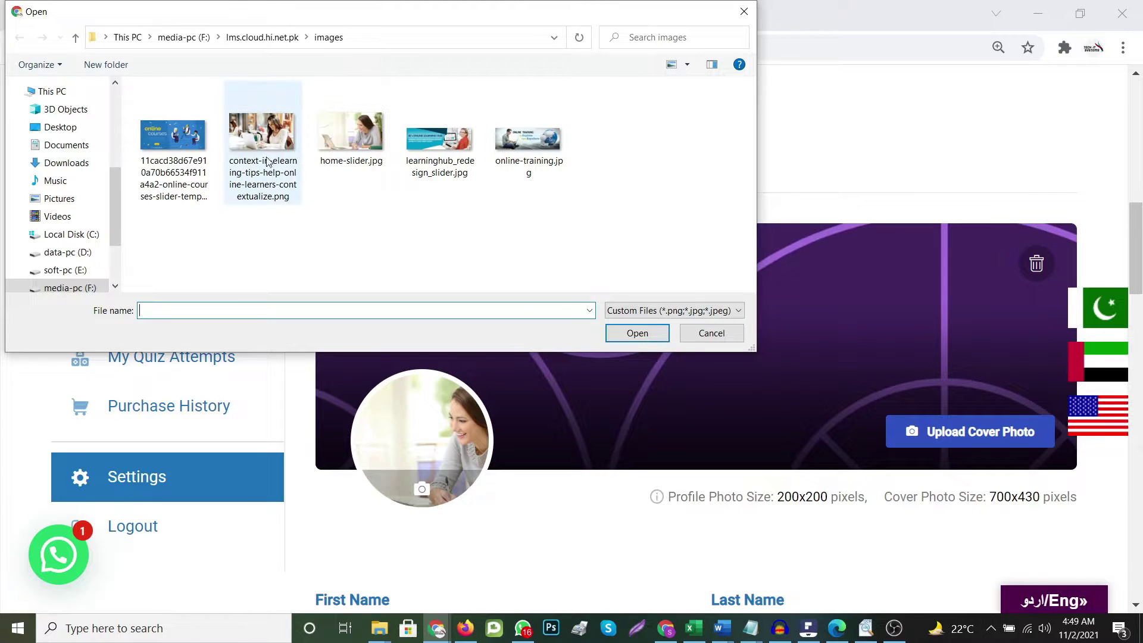
{"action": "left_click", "coordinate": [409, 147]}
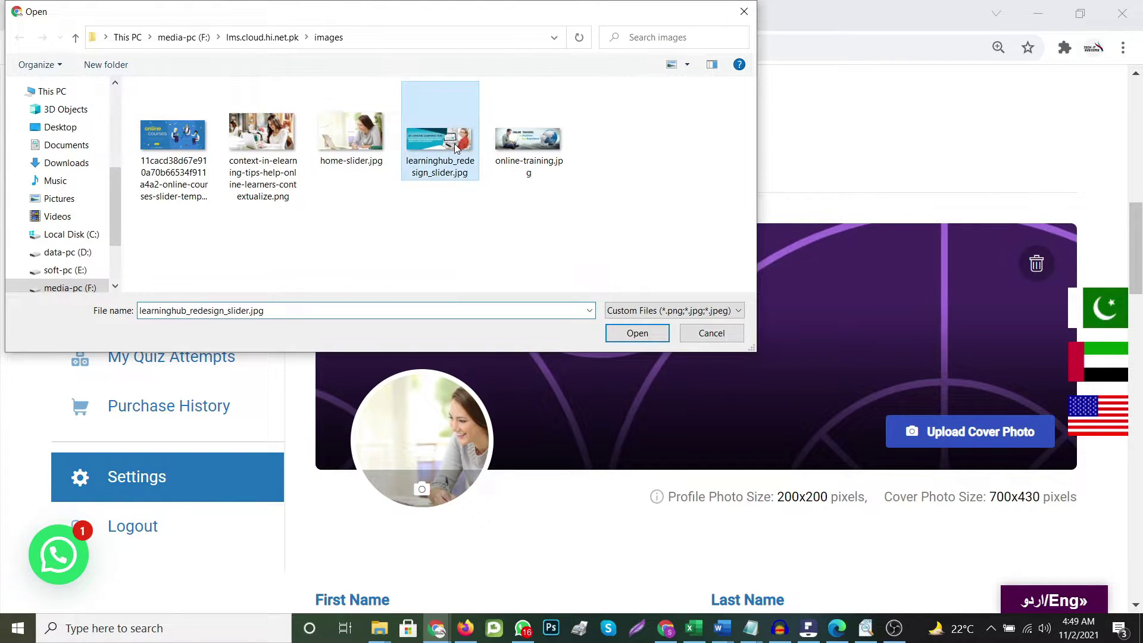
{"action": "left_click", "coordinate": [637, 333]}
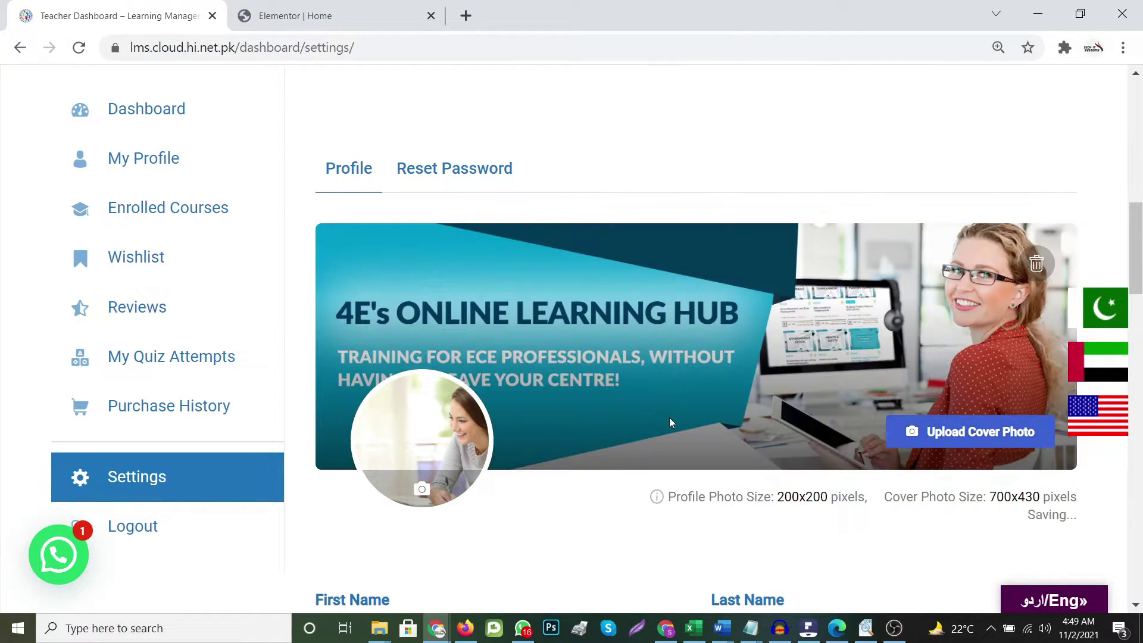
Fill the profile Bio with two lines of filler text
{"action": "scroll", "coordinate": [670, 430], "scroll_direction": "down", "scroll_amount": 6}
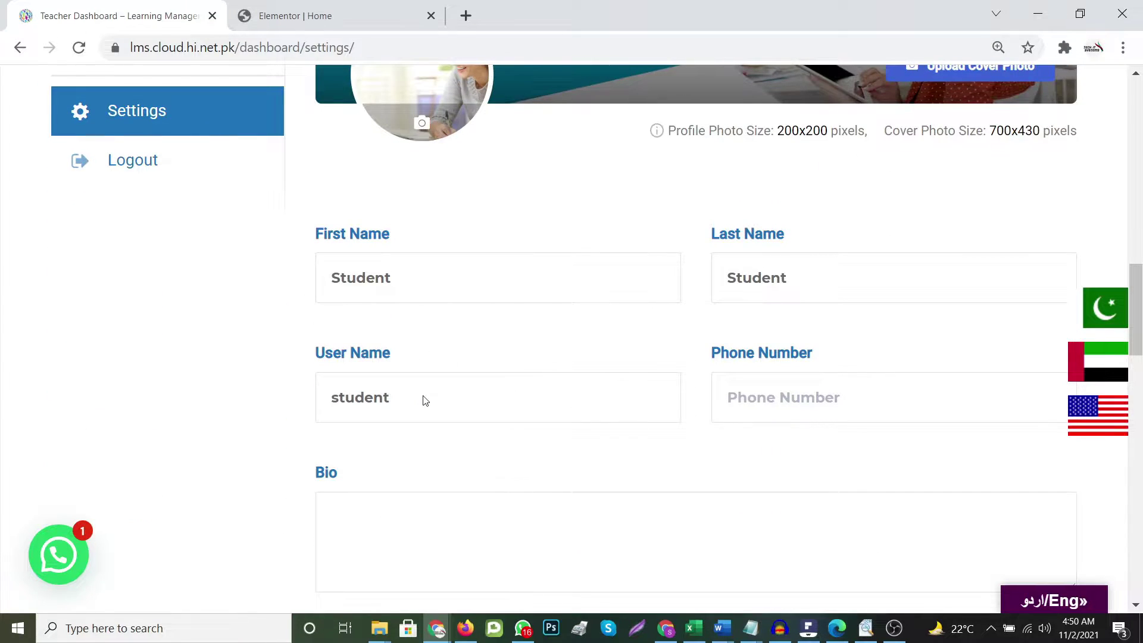
{"action": "scroll", "coordinate": [525, 436], "scroll_direction": "down", "scroll_amount": 3}
{"action": "left_click", "coordinate": [413, 358]}
{"action": "type", "text": "f saf sad"}
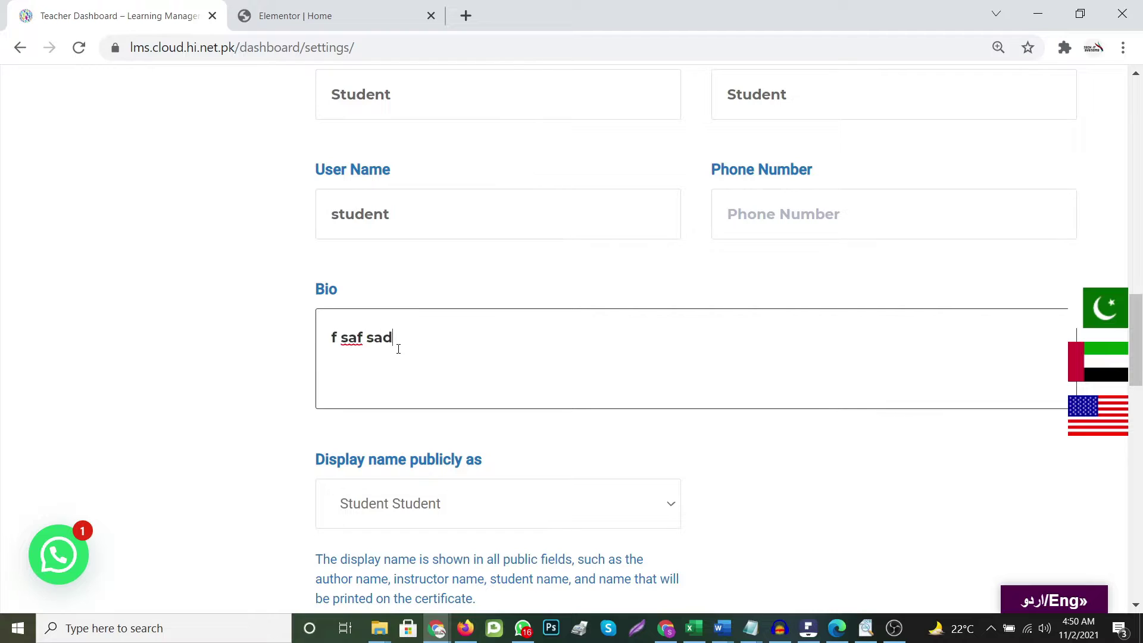
{"action": "type", "text": " fasd fsdaf sad fsdf sdaf sadf asdf sad"}
{"action": "key", "text": "Return"}
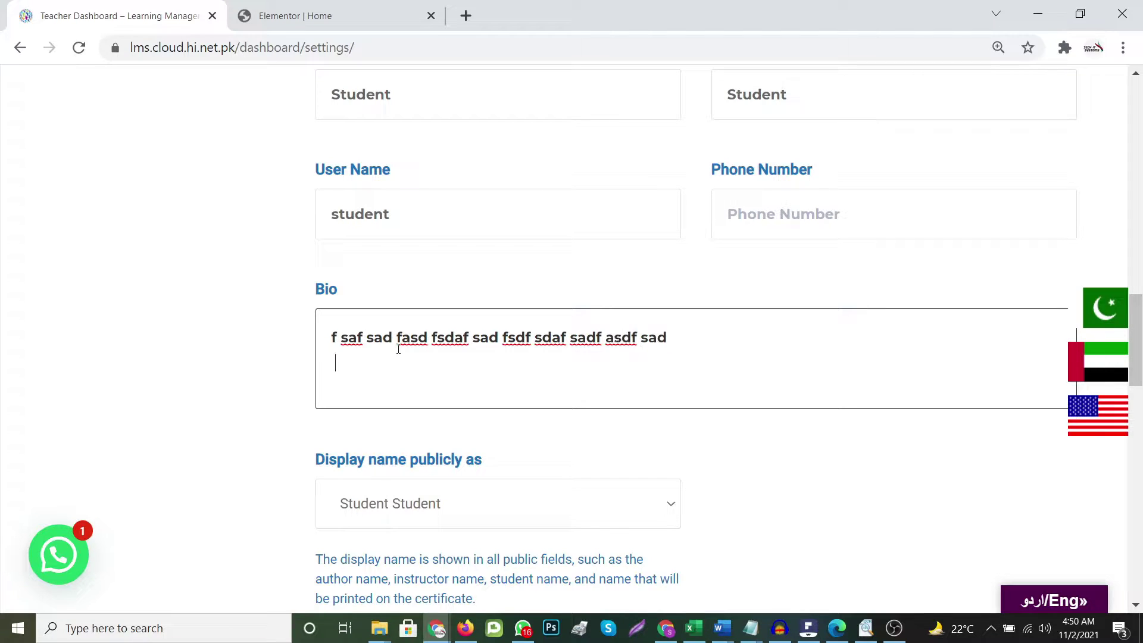
{"action": "type", "text": "asd fasdf sadf sadf asd fasdf sdf"}
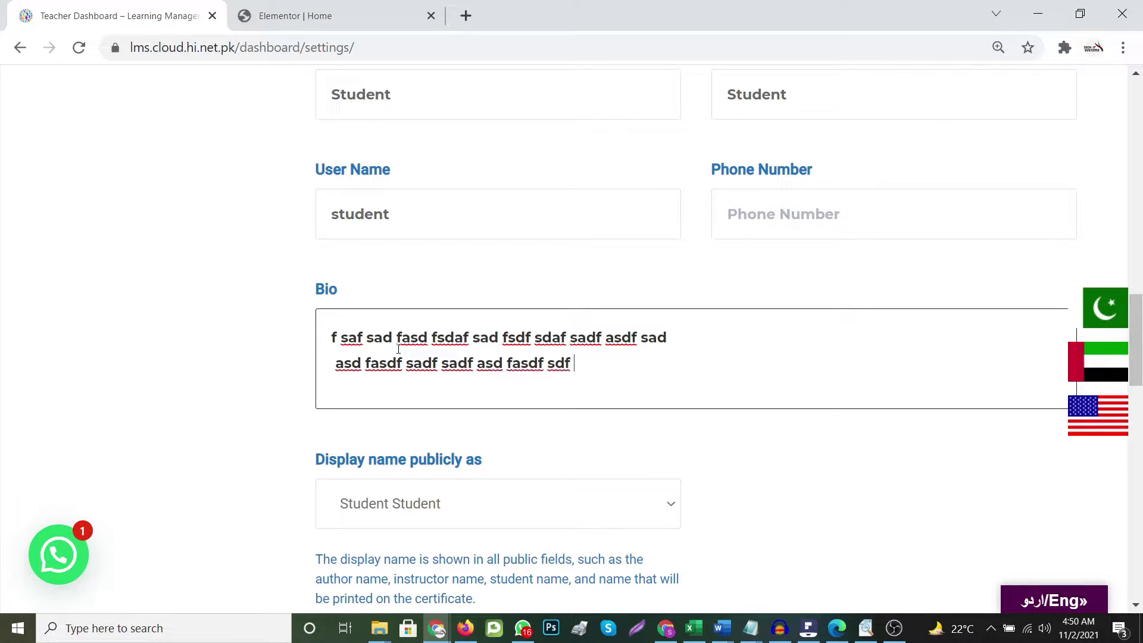
Save the profile changes with Update Profile
{"action": "scroll", "coordinate": [539, 340], "scroll_direction": "down", "scroll_amount": 2}
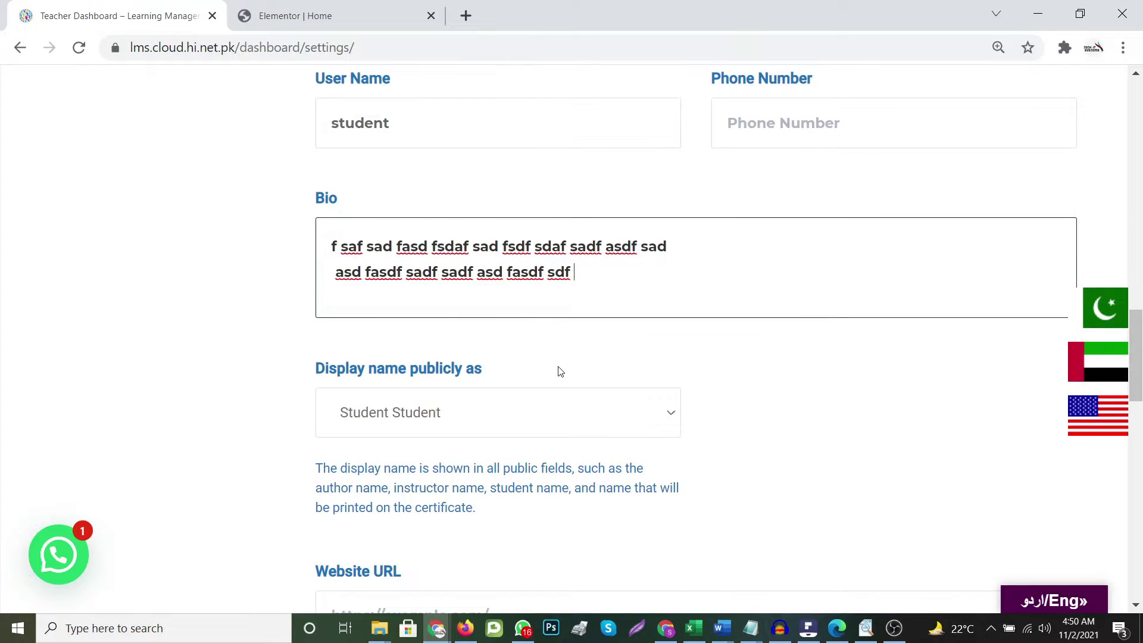
{"action": "scroll", "coordinate": [561, 375], "scroll_direction": "down", "scroll_amount": 3}
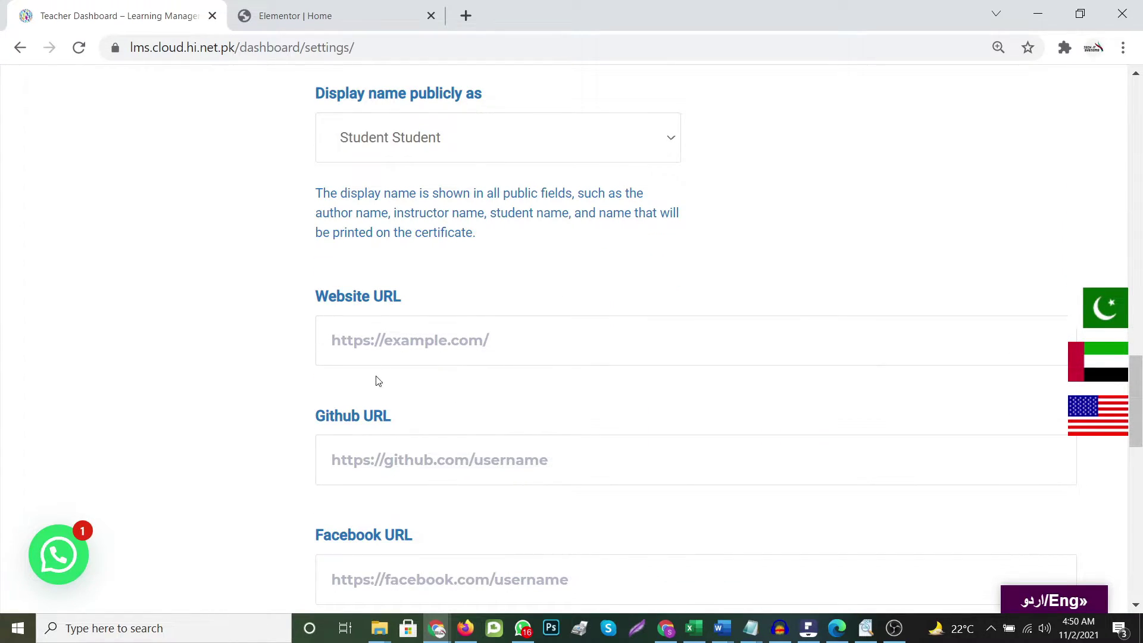
{"action": "scroll", "coordinate": [378, 382], "scroll_direction": "down", "scroll_amount": 9}
{"action": "scroll", "coordinate": [425, 424], "scroll_direction": "up", "scroll_amount": 1}
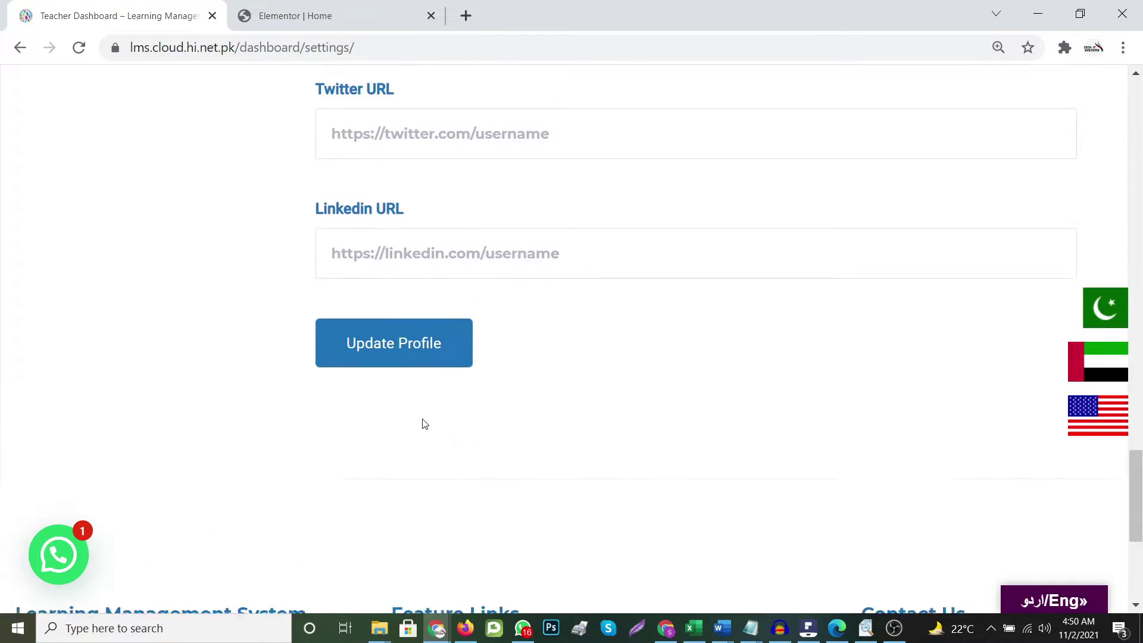
{"action": "scroll", "coordinate": [425, 424], "scroll_direction": "up", "scroll_amount": 20}
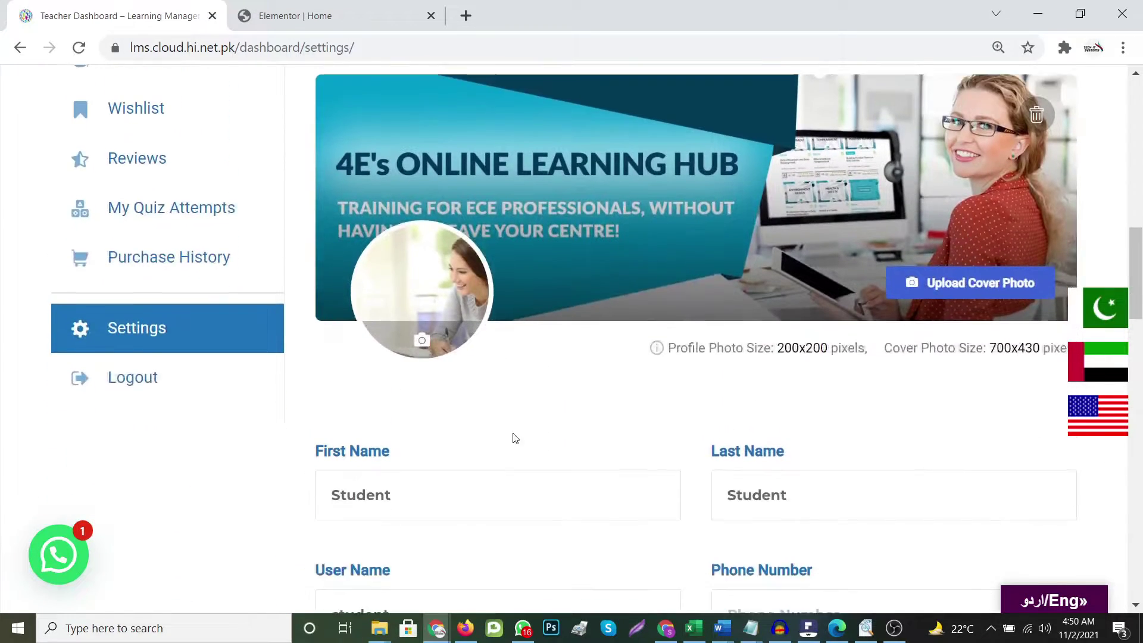
{"action": "scroll", "coordinate": [516, 439], "scroll_direction": "down", "scroll_amount": 1}
{"action": "scroll", "coordinate": [552, 434], "scroll_direction": "down", "scroll_amount": 15}
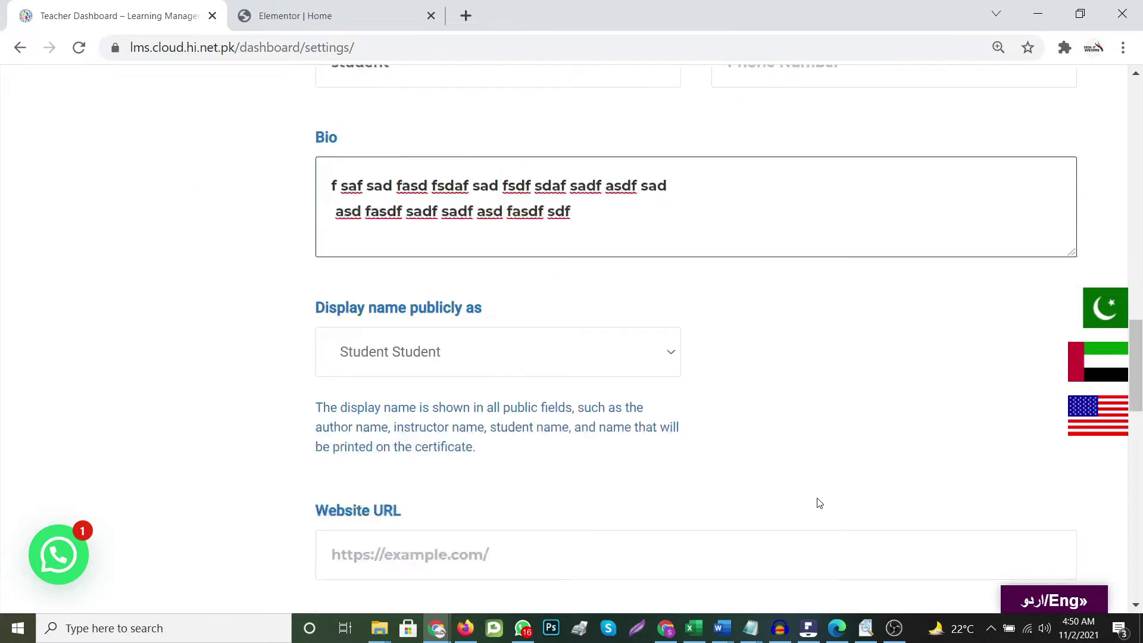
{"action": "scroll", "coordinate": [574, 345], "scroll_direction": "up", "scroll_amount": 5}
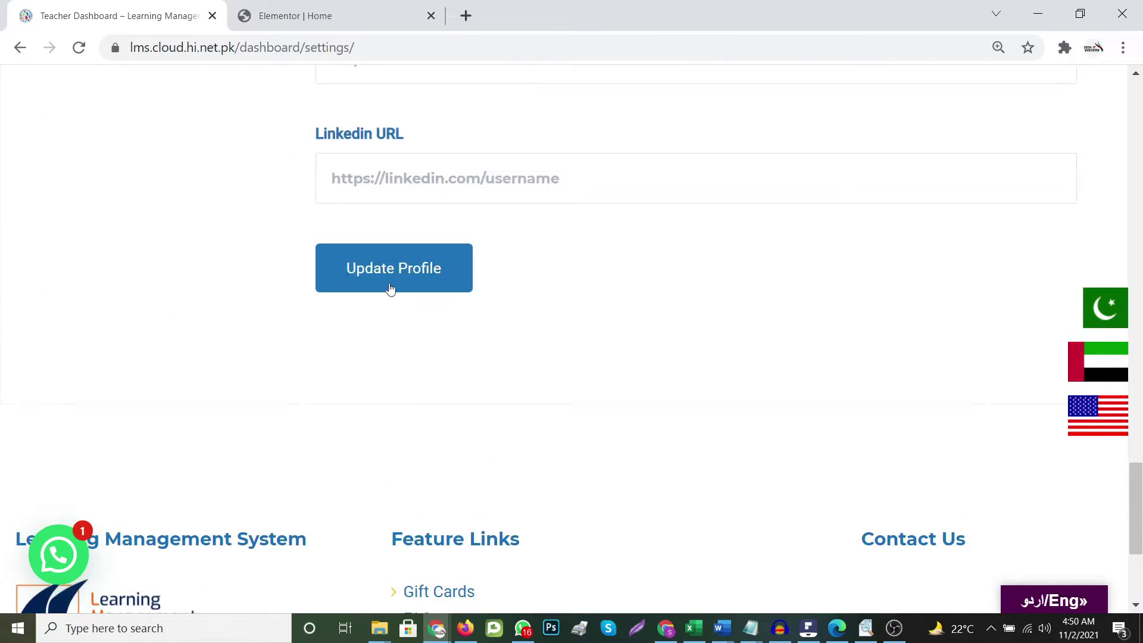
{"action": "left_click", "coordinate": [400, 271]}
Switch Settings to Reset Password and review its current, new and confirm password fields
{"action": "scroll", "coordinate": [645, 393], "scroll_direction": "up", "scroll_amount": 15}
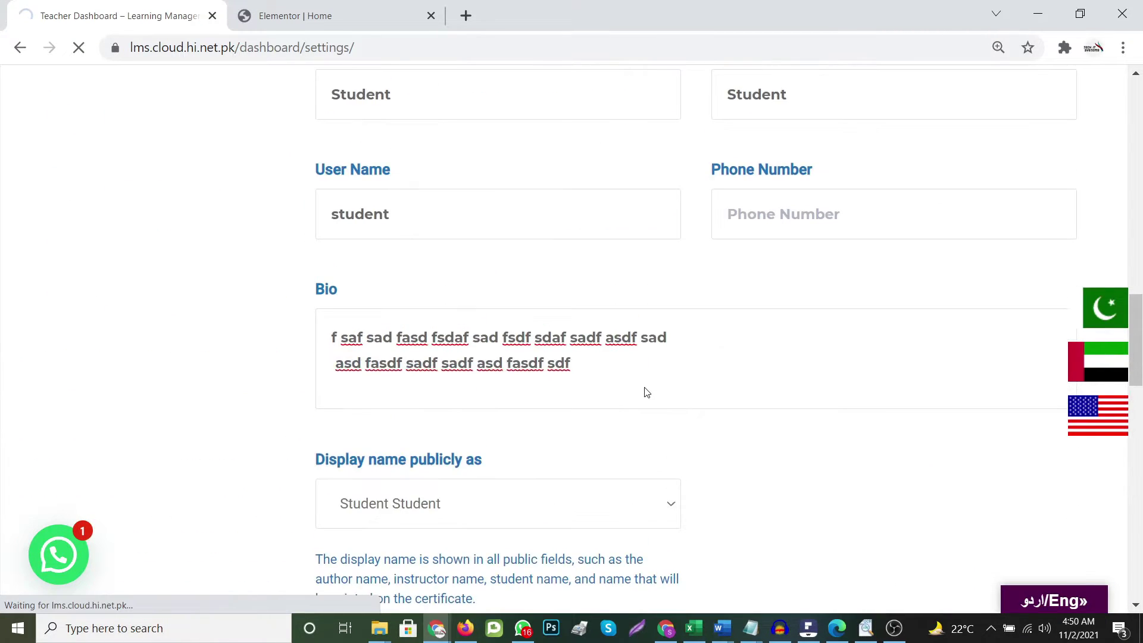
{"action": "scroll", "coordinate": [643, 391], "scroll_direction": "down", "scroll_amount": 3}
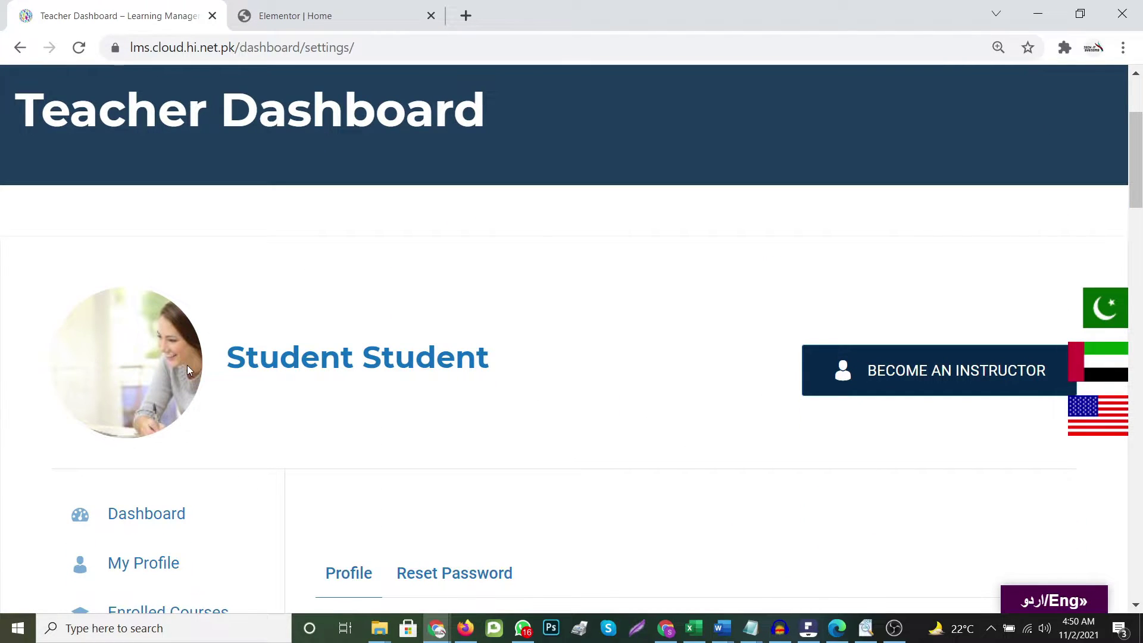
{"action": "scroll", "coordinate": [180, 381], "scroll_direction": "down", "scroll_amount": 3}
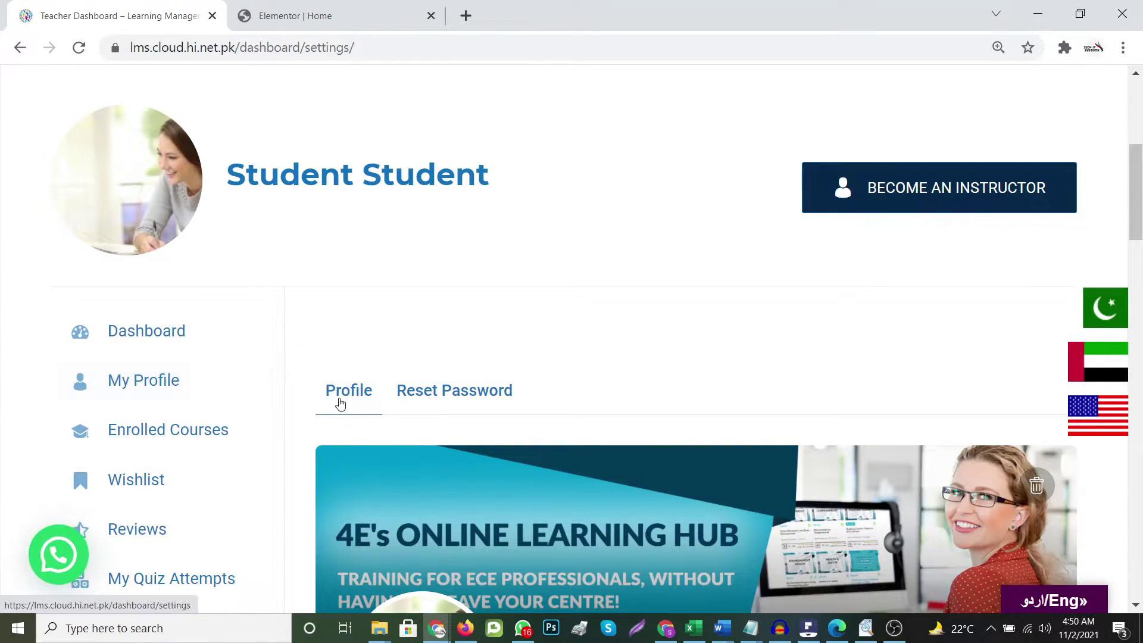
{"action": "scroll", "coordinate": [409, 403], "scroll_direction": "down", "scroll_amount": 2}
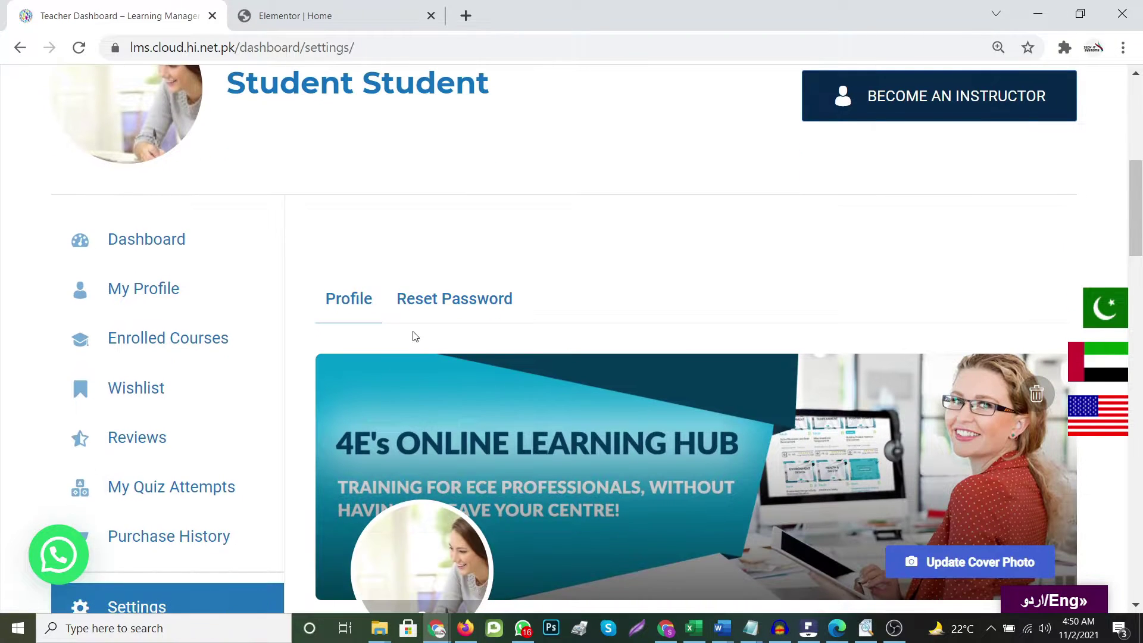
{"action": "left_click", "coordinate": [469, 303]}
{"action": "scroll", "coordinate": [588, 340], "scroll_direction": "down", "scroll_amount": 7}
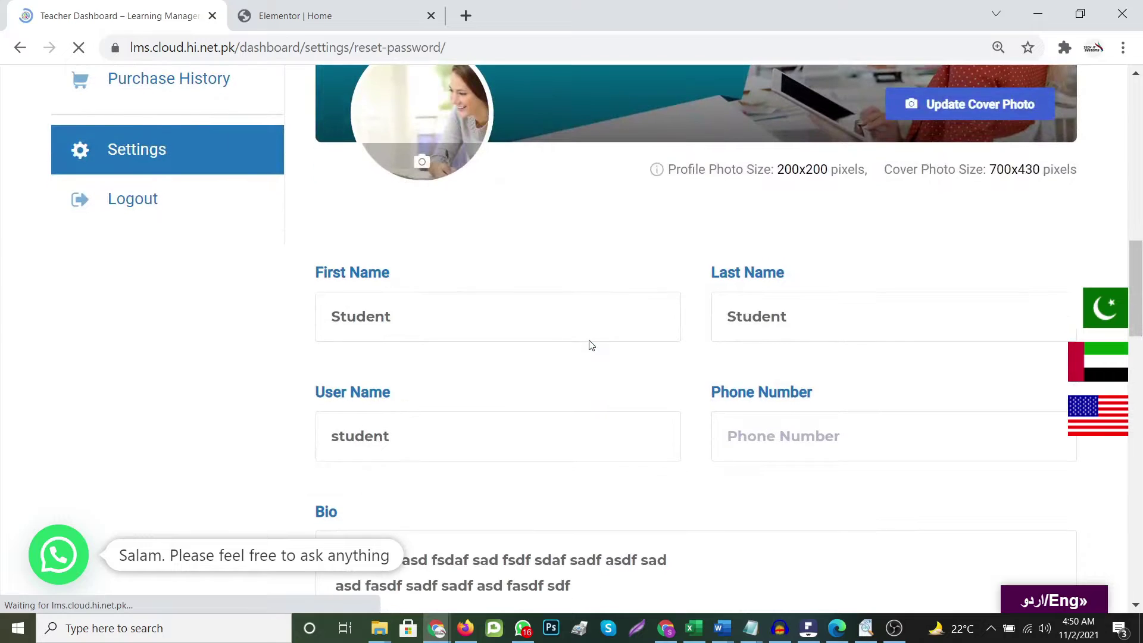
{"action": "scroll", "coordinate": [480, 421], "scroll_direction": "down", "scroll_amount": 4}
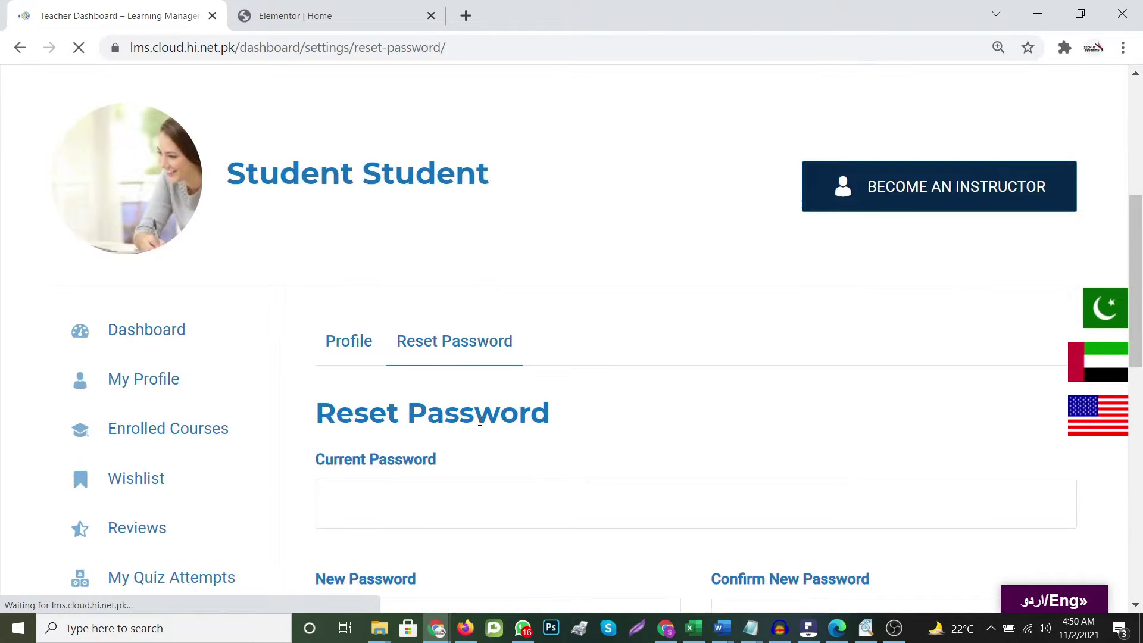
{"action": "scroll", "coordinate": [479, 421], "scroll_direction": "down", "scroll_amount": 3}
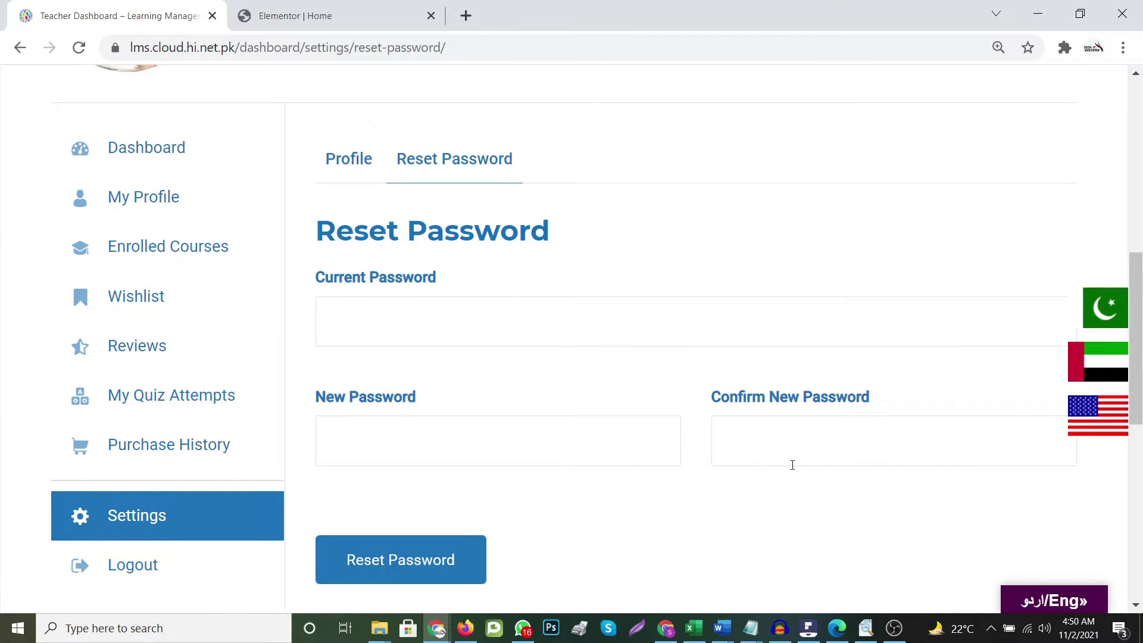
{"action": "scroll", "coordinate": [791, 466], "scroll_direction": "down", "scroll_amount": 4}
{"action": "scroll", "coordinate": [789, 465], "scroll_direction": "up", "scroll_amount": 5}
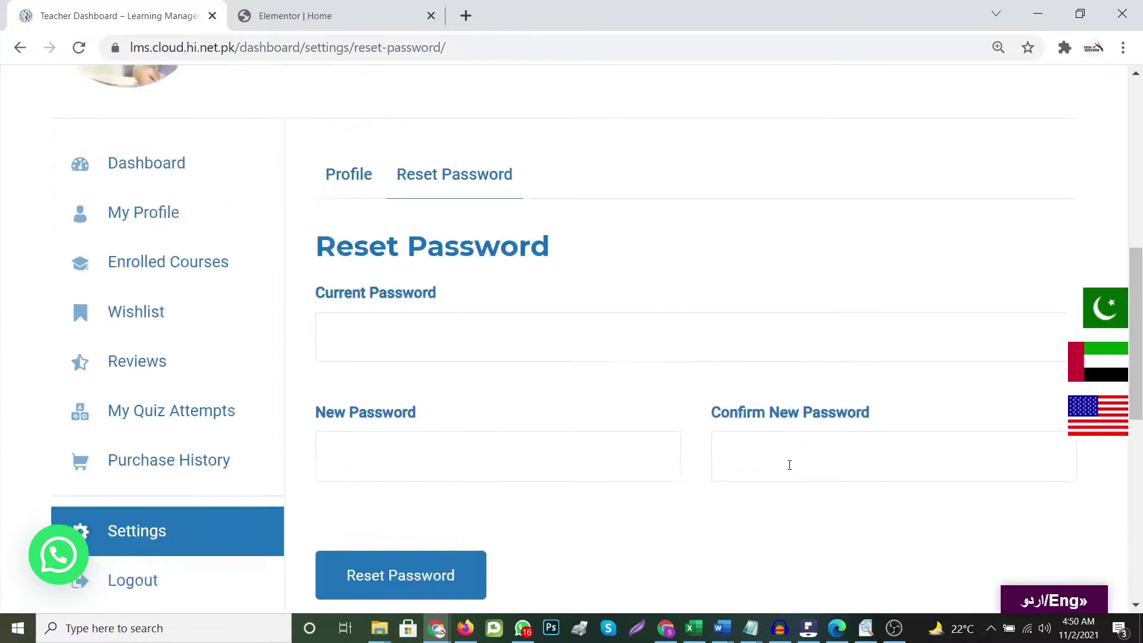
{"action": "scroll", "coordinate": [640, 418], "scroll_direction": "up", "scroll_amount": 3}
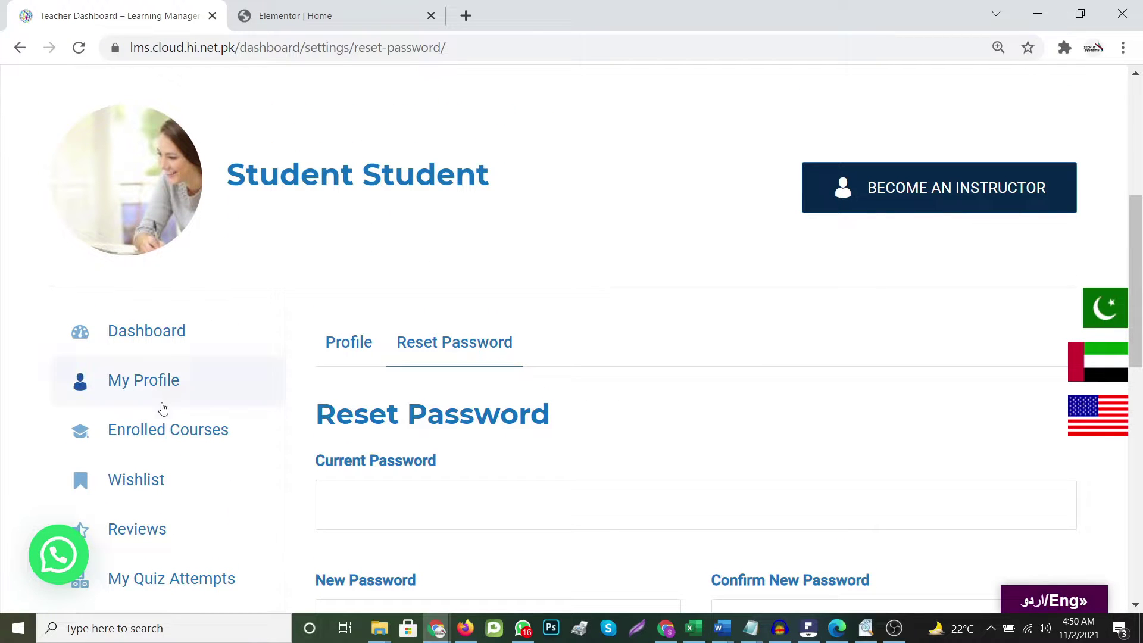
View Enrolled Courses filtered to Active Courses, which lists no current enrollment
{"action": "left_click", "coordinate": [146, 434]}
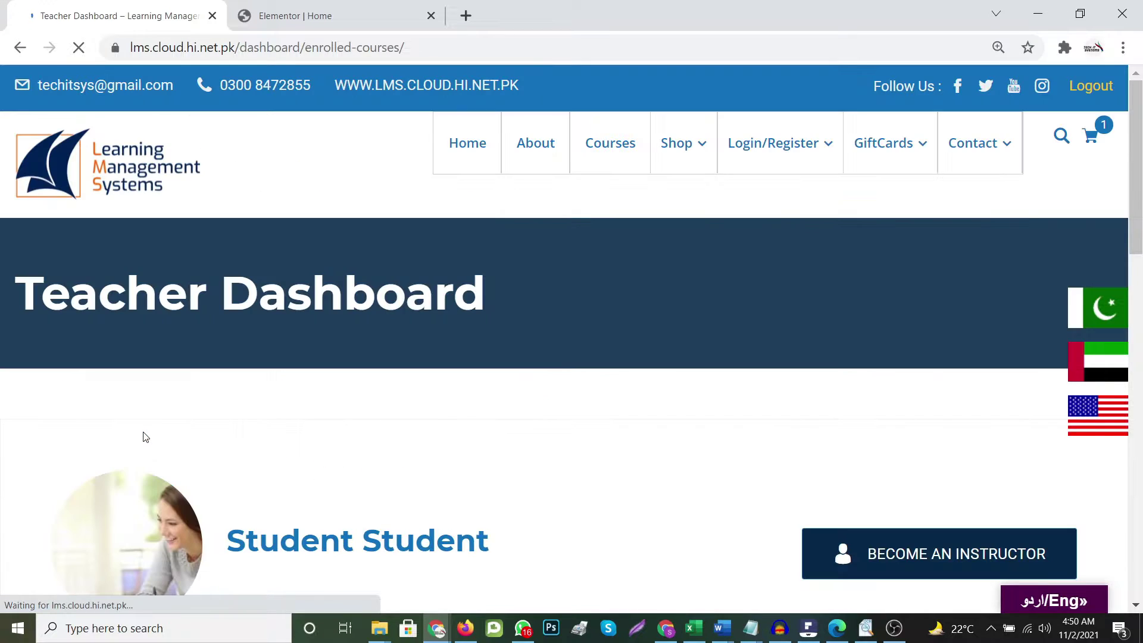
{"action": "scroll", "coordinate": [524, 506], "scroll_direction": "down", "scroll_amount": 8}
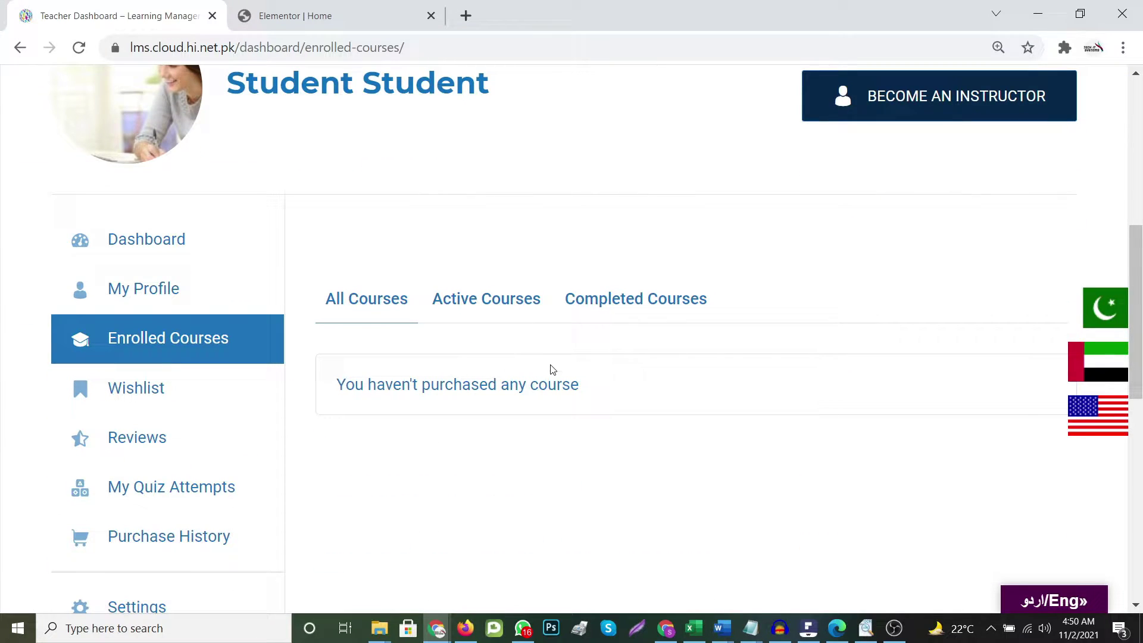
{"action": "left_click", "coordinate": [482, 306]}
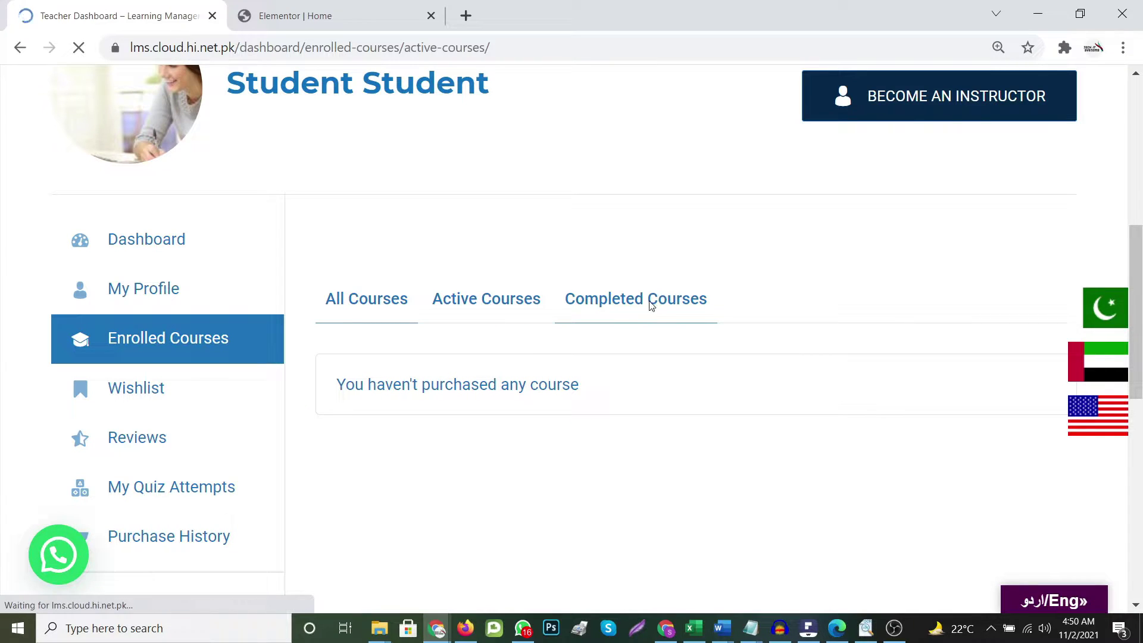
{"action": "scroll", "coordinate": [659, 304], "scroll_direction": "down", "scroll_amount": 11}
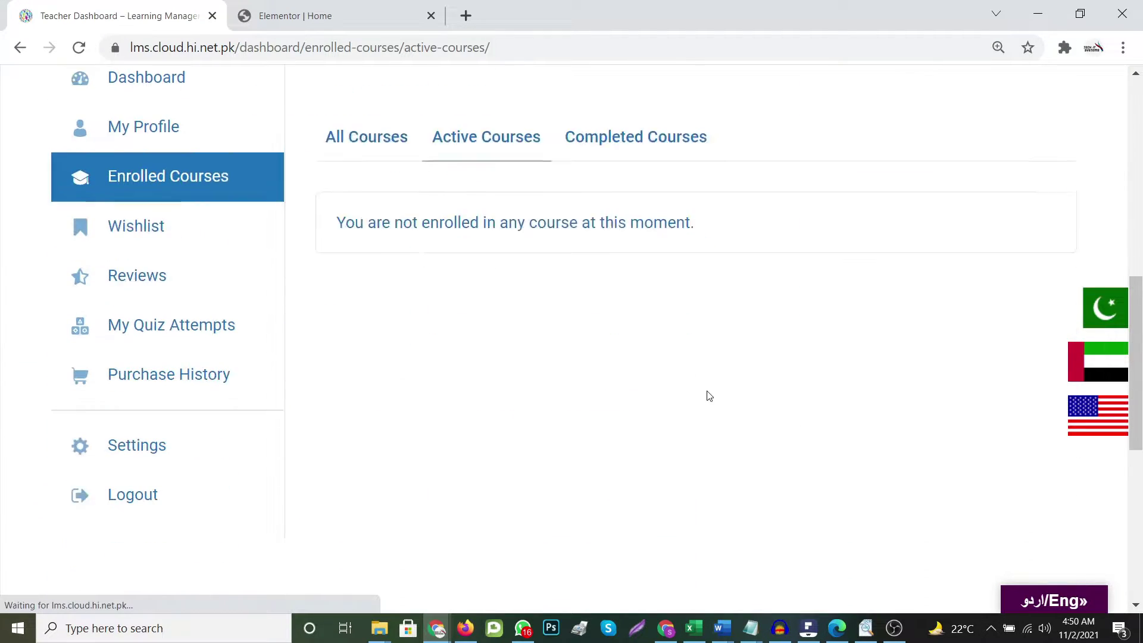
{"action": "scroll", "coordinate": [708, 400], "scroll_direction": "up", "scroll_amount": 4}
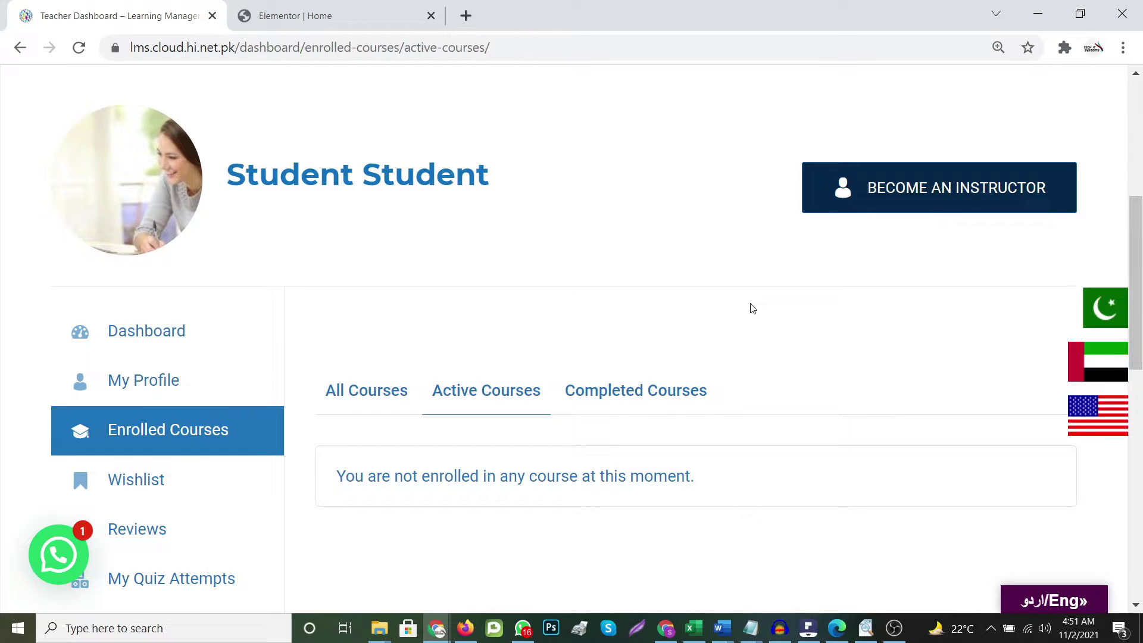
{"action": "scroll", "coordinate": [616, 349], "scroll_direction": "up", "scroll_amount": 6}
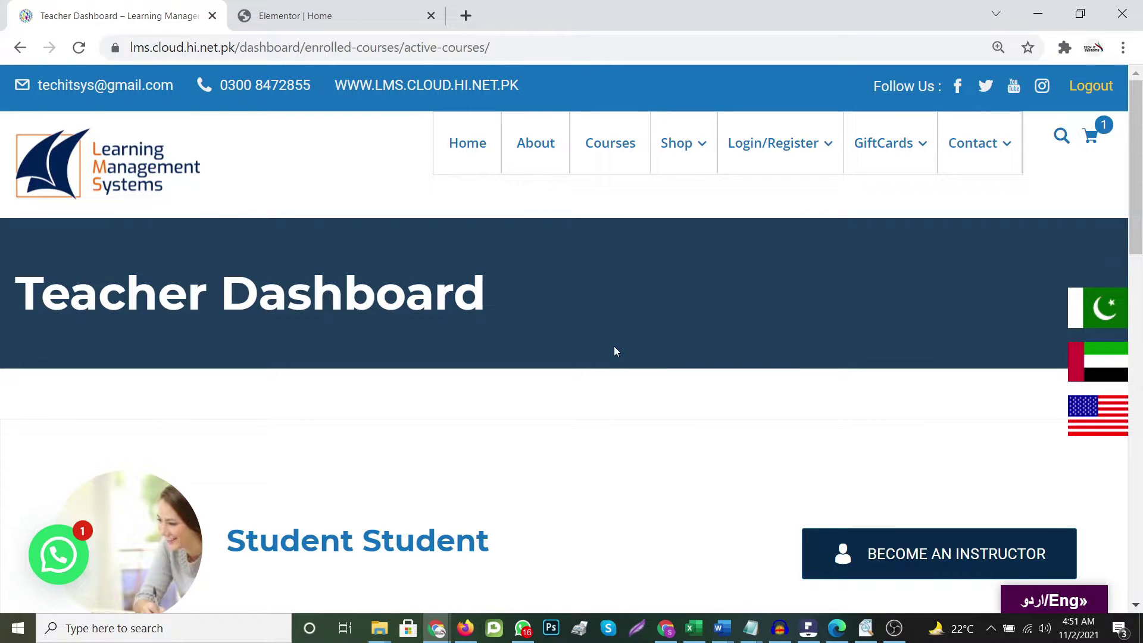
{"action": "scroll", "coordinate": [656, 411], "scroll_direction": "down", "scroll_amount": 2}
{"action": "scroll", "coordinate": [633, 227], "scroll_direction": "up", "scroll_amount": 2}
From Courses, open Advance IT Security and review its Rs2,500 price, 14h duration, 0 enrolled
{"action": "left_click", "coordinate": [611, 148]}
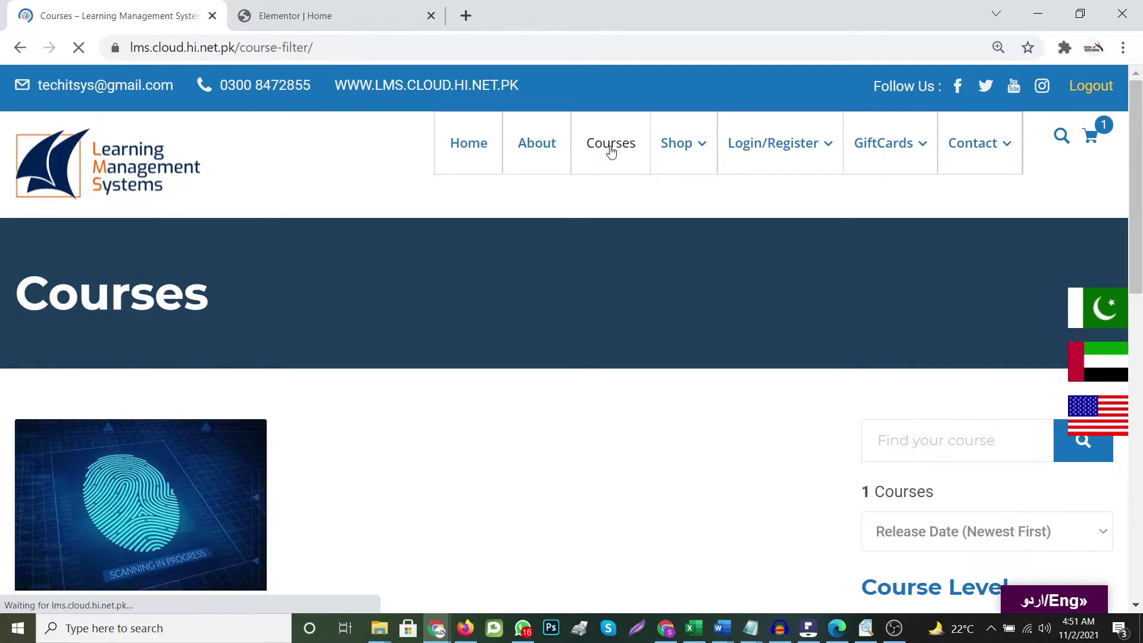
{"action": "scroll", "coordinate": [625, 267], "scroll_direction": "down", "scroll_amount": 5}
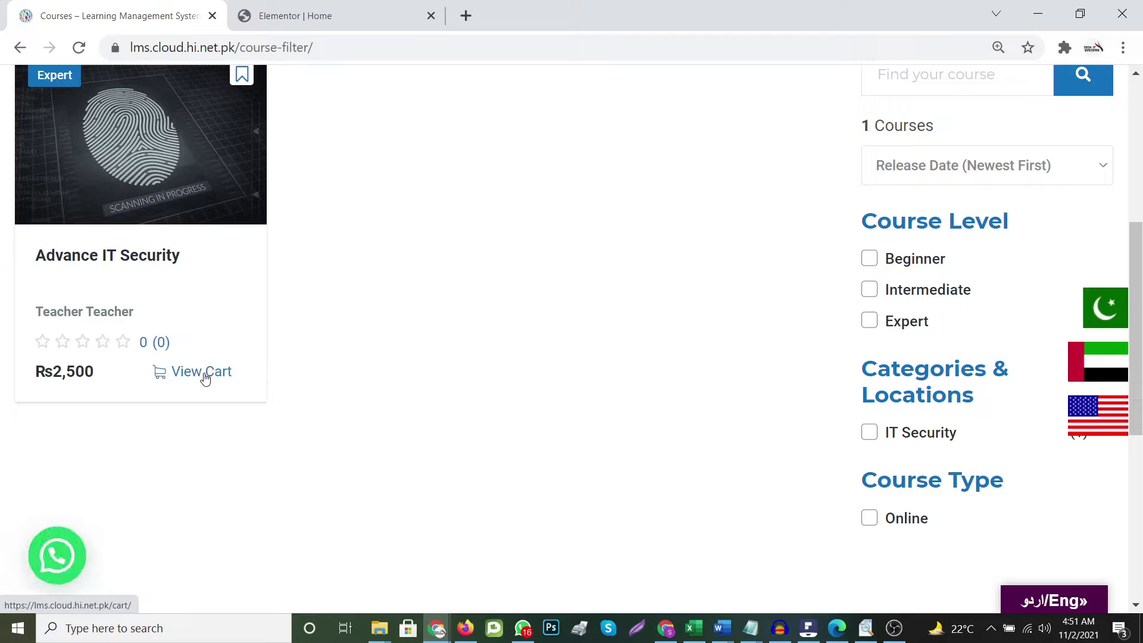
{"action": "left_click", "coordinate": [107, 257]}
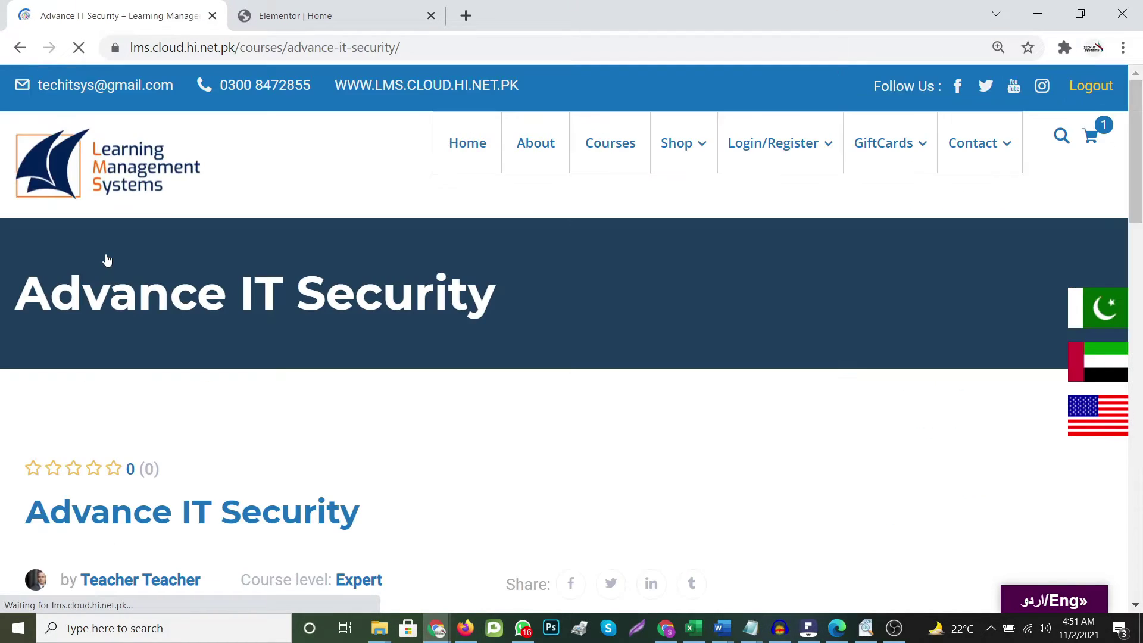
{"action": "scroll", "coordinate": [640, 403], "scroll_direction": "down", "scroll_amount": 6}
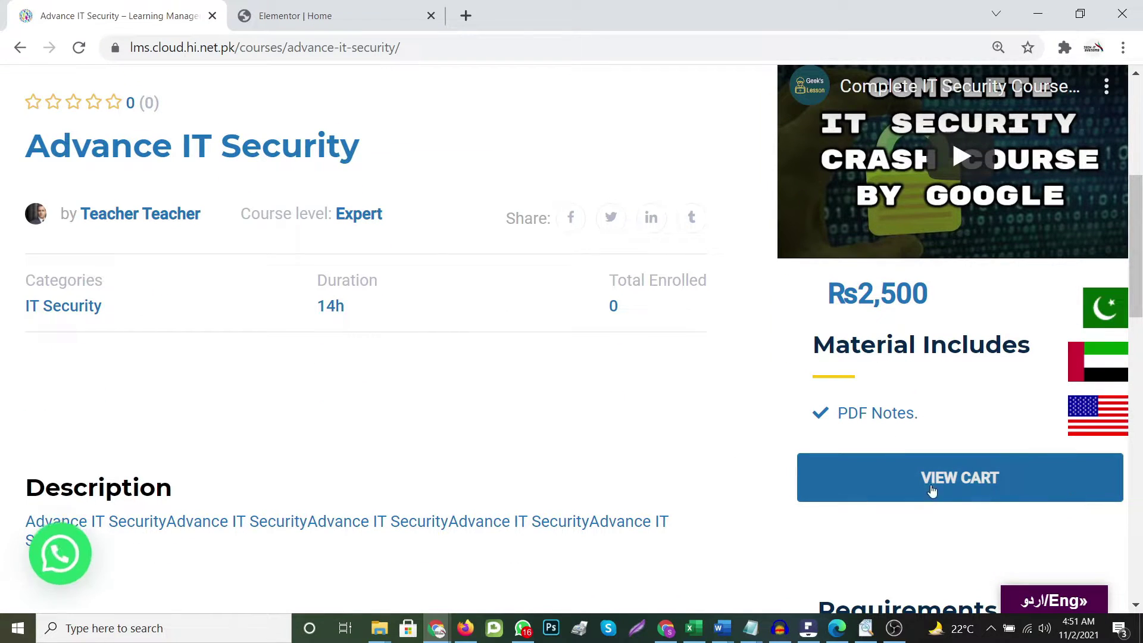
{"action": "scroll", "coordinate": [480, 385], "scroll_direction": "down", "scroll_amount": 8}
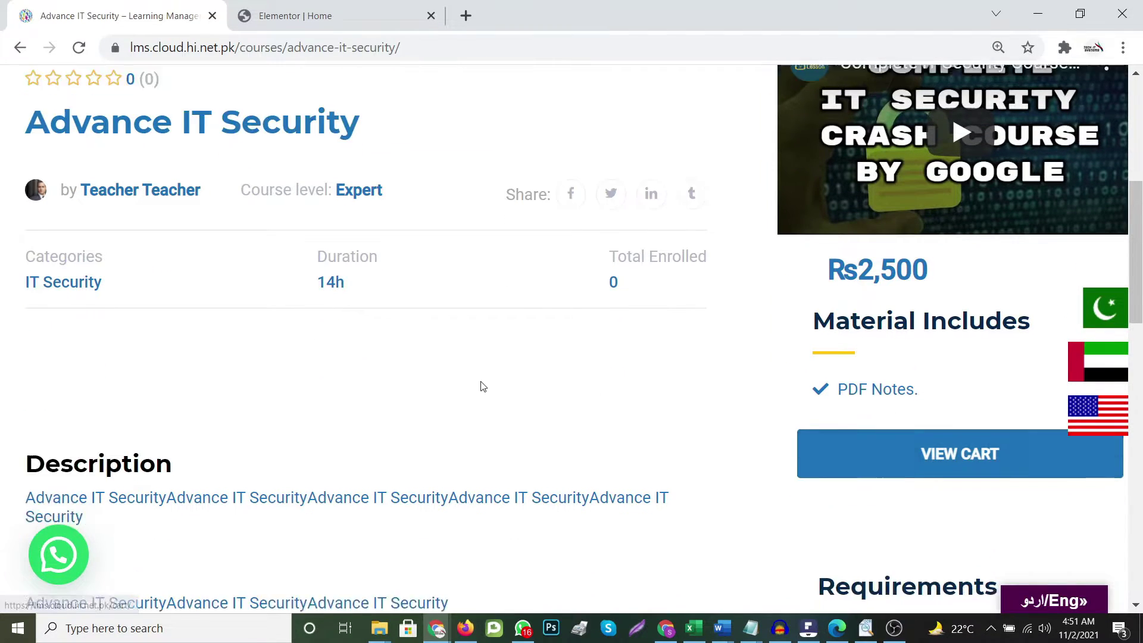
{"action": "scroll", "coordinate": [688, 429], "scroll_direction": "up", "scroll_amount": 6}
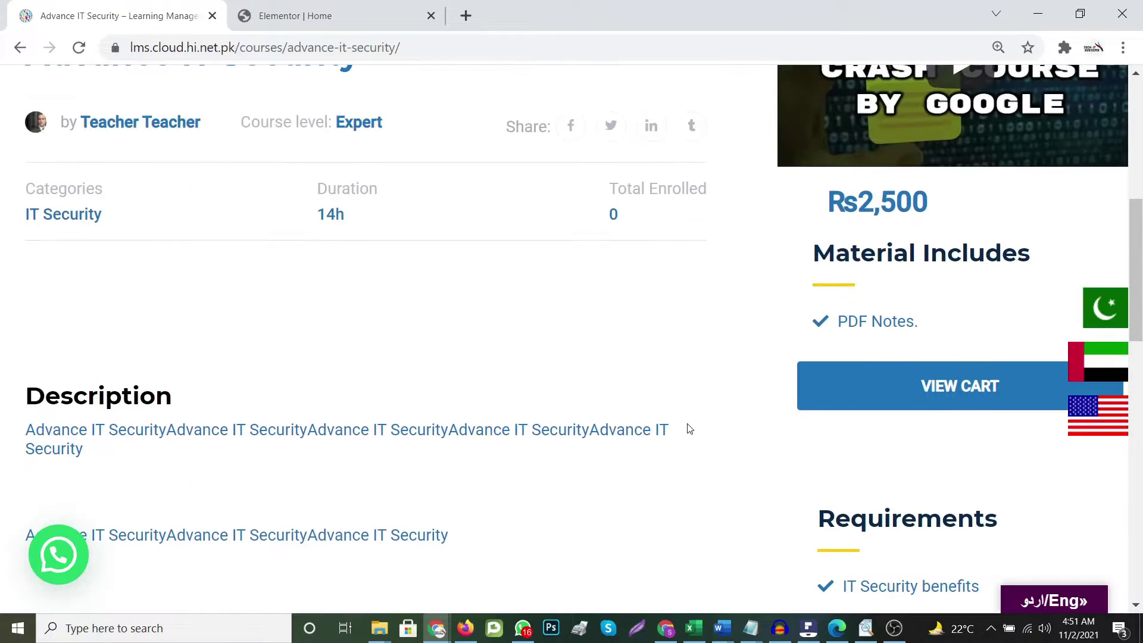
{"action": "scroll", "coordinate": [466, 401], "scroll_direction": "down", "scroll_amount": 5}
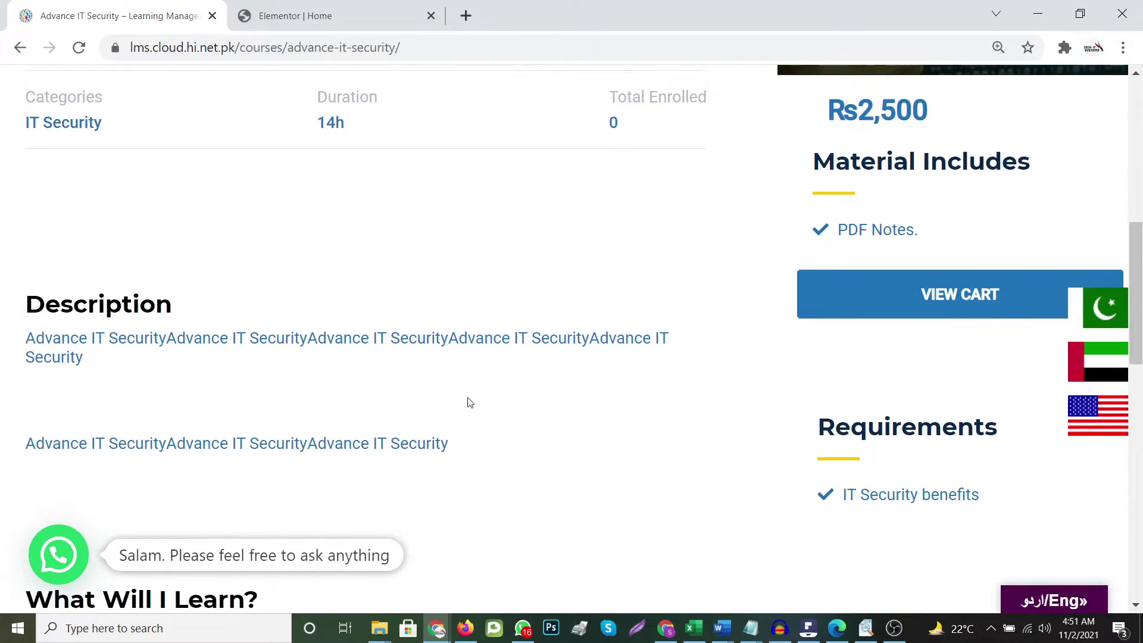
{"action": "scroll", "coordinate": [302, 393], "scroll_direction": "down", "scroll_amount": 6}
{"action": "scroll", "coordinate": [291, 392], "scroll_direction": "up", "scroll_amount": 3}
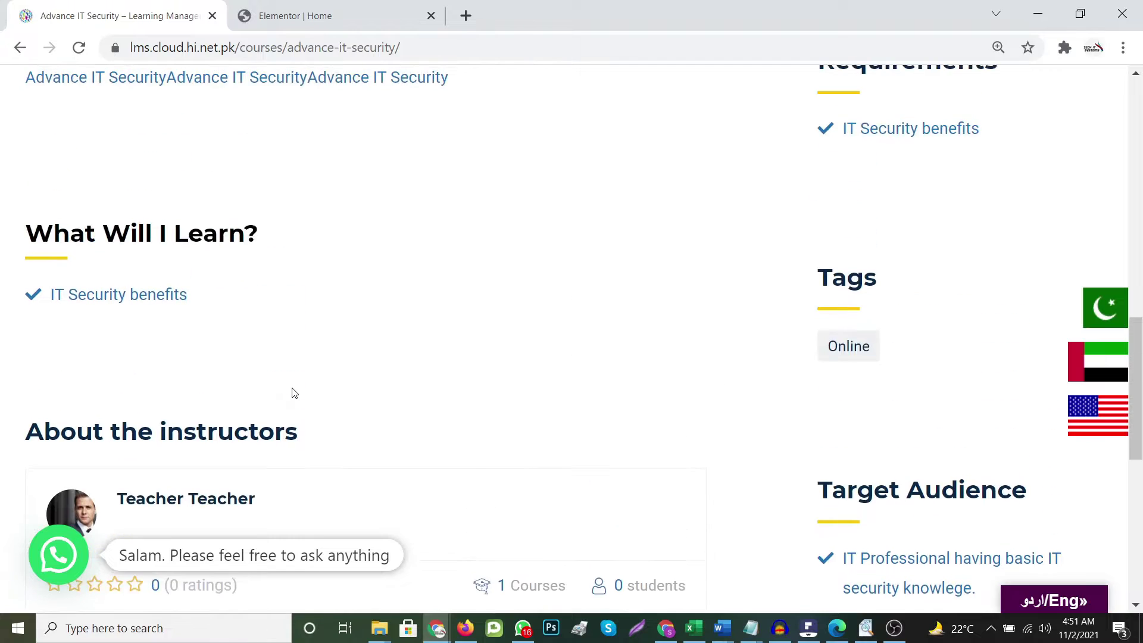
{"action": "scroll", "coordinate": [292, 392], "scroll_direction": "down", "scroll_amount": 3}
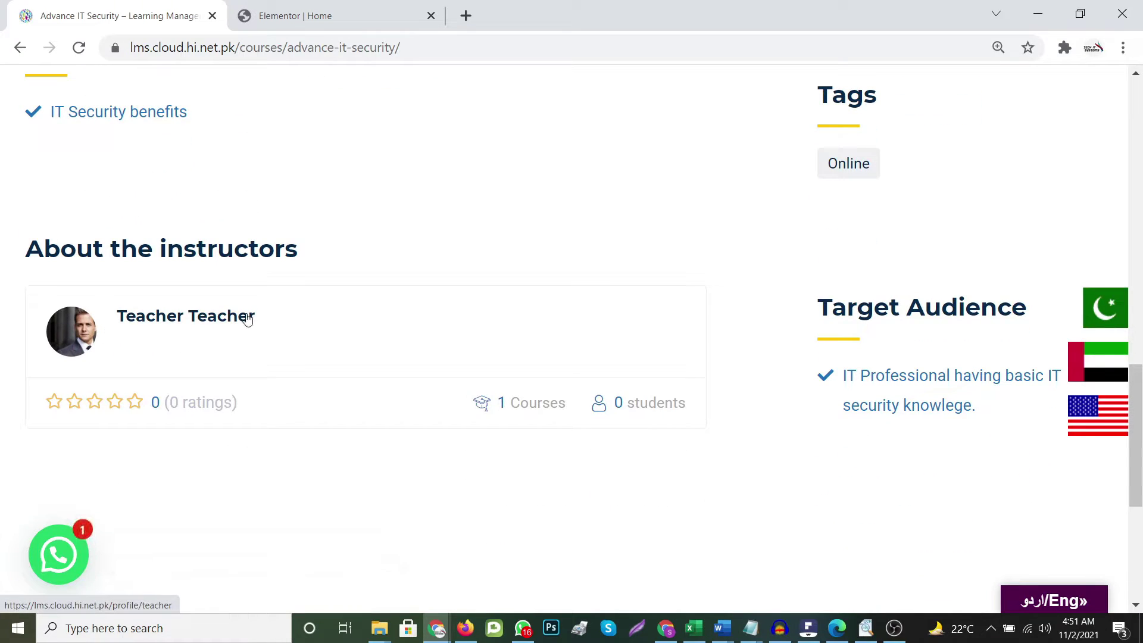
Look through the course instructor's profile page
{"action": "left_click", "coordinate": [206, 321]}
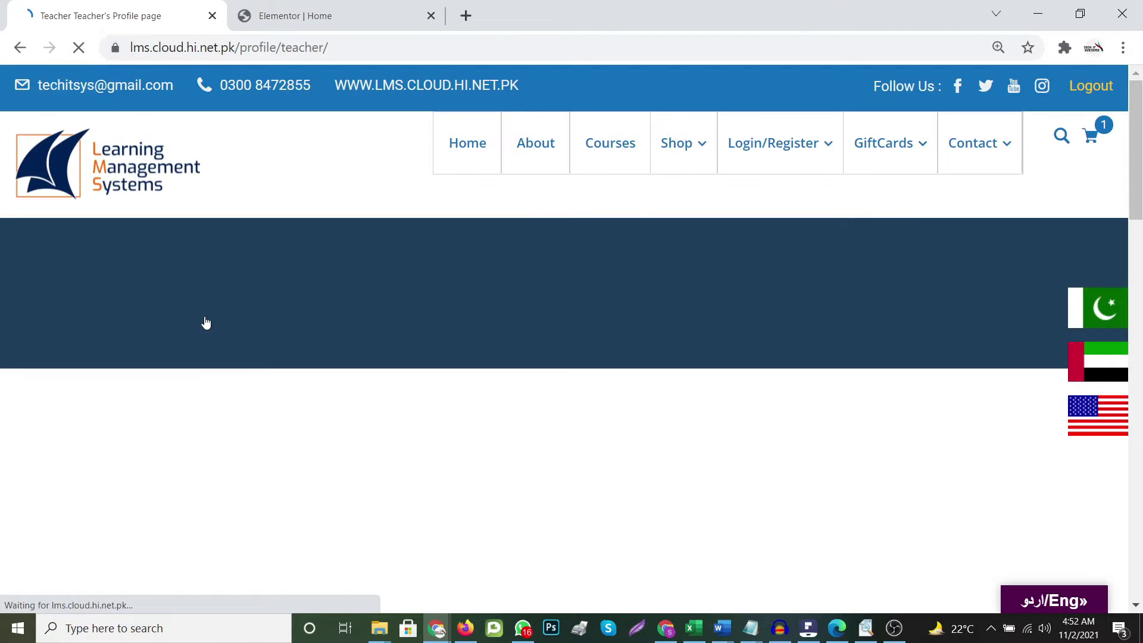
{"action": "scroll", "coordinate": [505, 460], "scroll_direction": "down", "scroll_amount": 9}
{"action": "scroll", "coordinate": [409, 340], "scroll_direction": "up", "scroll_amount": 4}
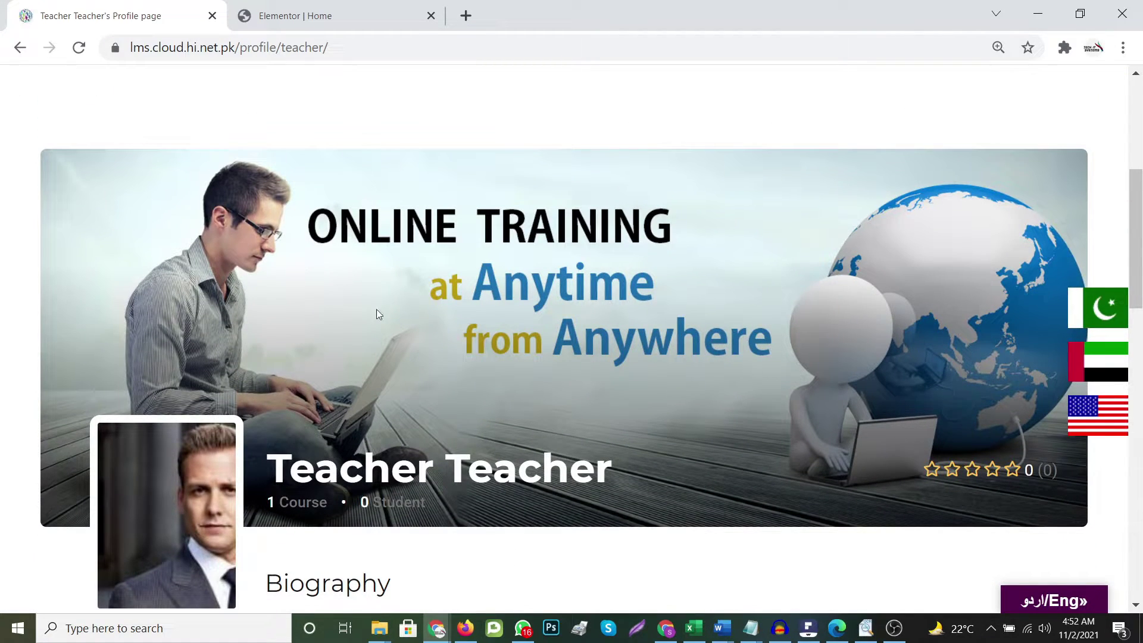
{"action": "scroll", "coordinate": [375, 314], "scroll_direction": "down", "scroll_amount": 5}
{"action": "scroll", "coordinate": [594, 432], "scroll_direction": "down", "scroll_amount": 6}
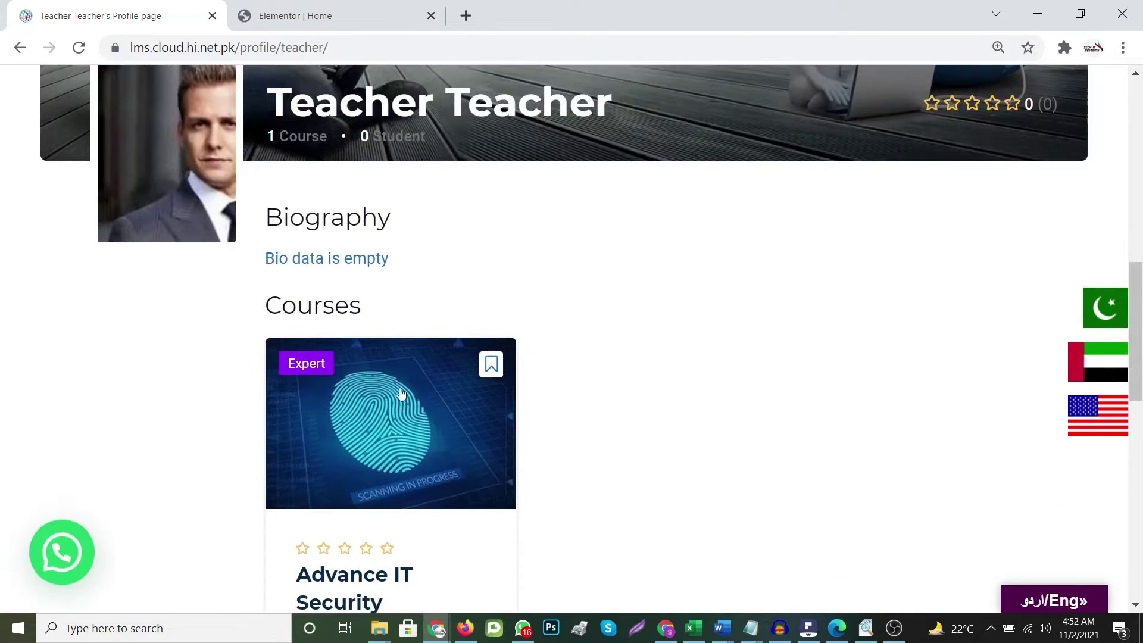
{"action": "scroll", "coordinate": [453, 427], "scroll_direction": "down", "scroll_amount": 7}
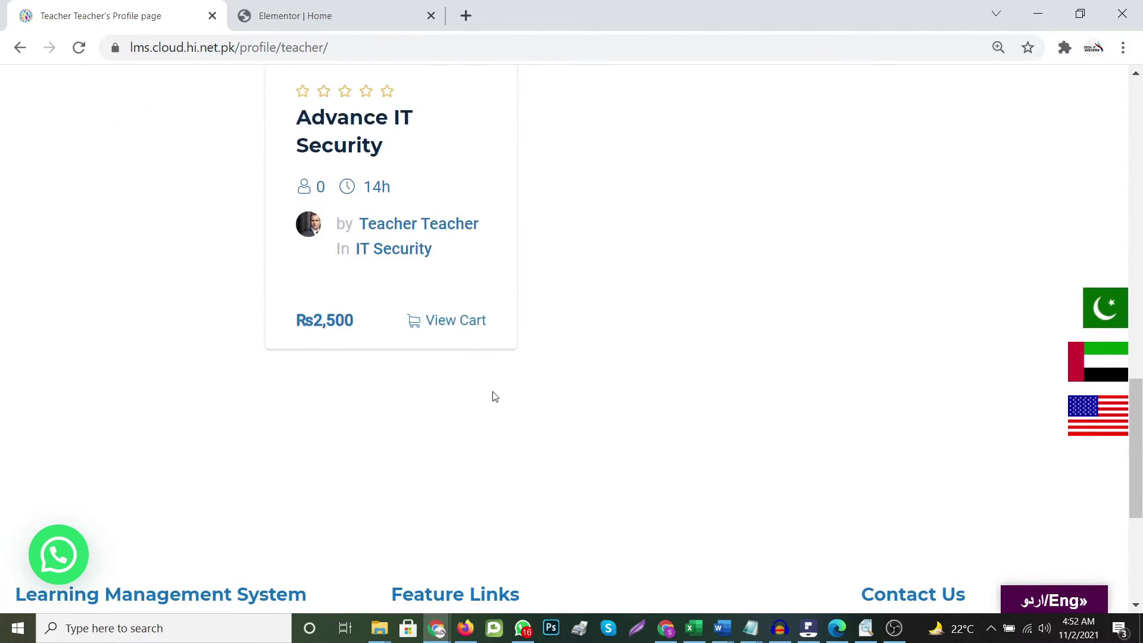
{"action": "scroll", "coordinate": [480, 357], "scroll_direction": "up", "scroll_amount": 6}
{"action": "scroll", "coordinate": [605, 434], "scroll_direction": "up", "scroll_amount": 12}
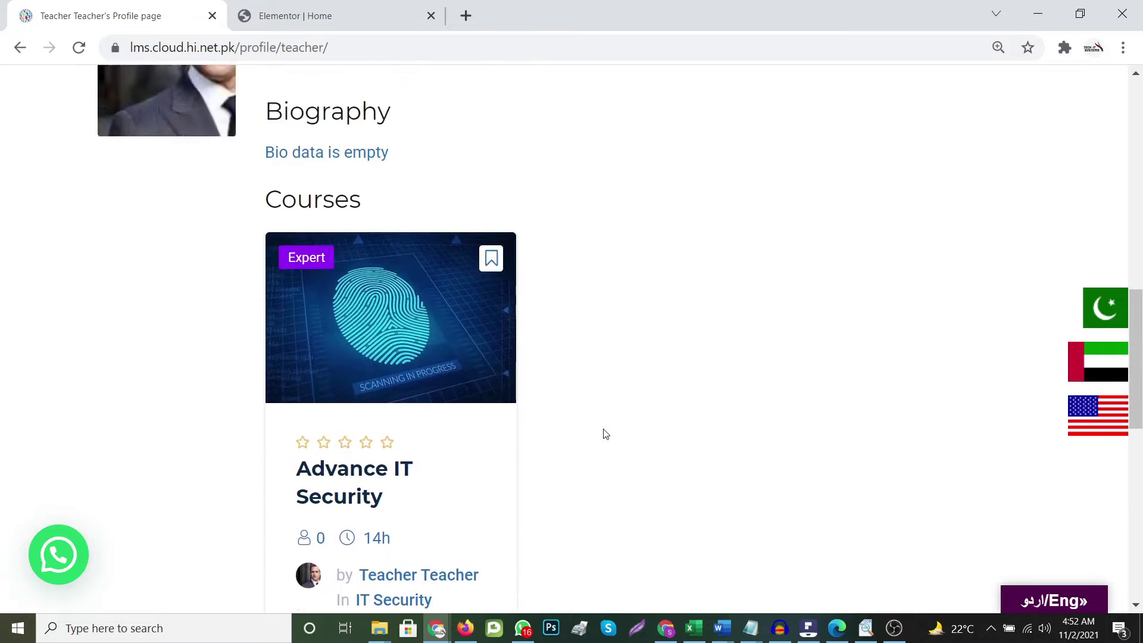
{"action": "scroll", "coordinate": [833, 507], "scroll_direction": "down", "scroll_amount": 6}
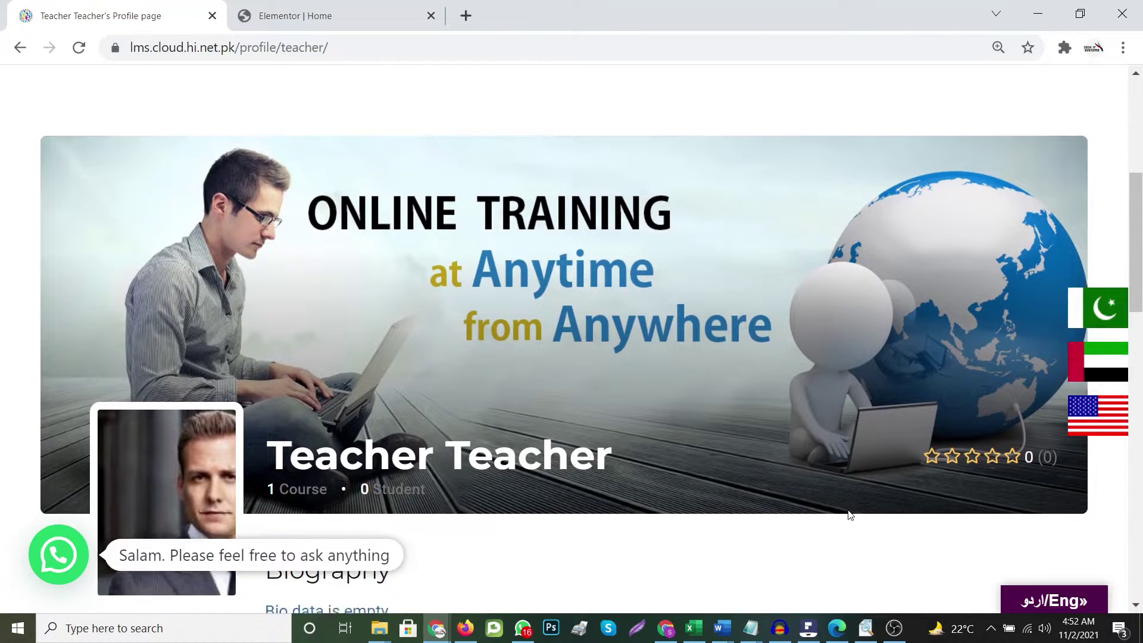
{"action": "scroll", "coordinate": [971, 143], "scroll_direction": "up", "scroll_amount": 3}
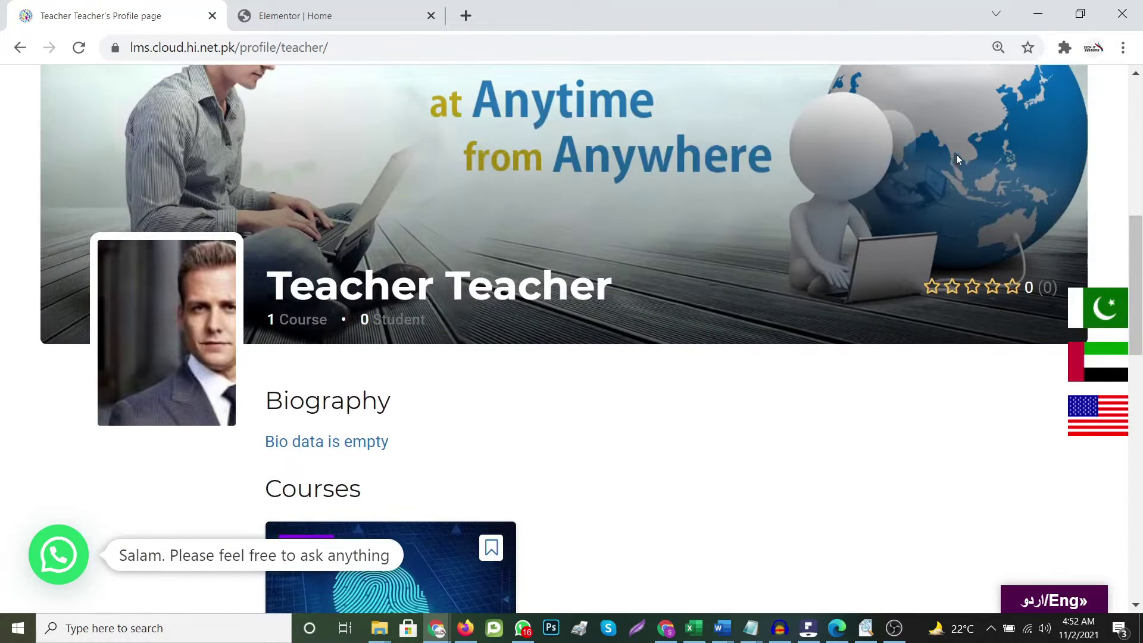
{"action": "scroll", "coordinate": [318, 170], "scroll_direction": "up", "scroll_amount": 3}
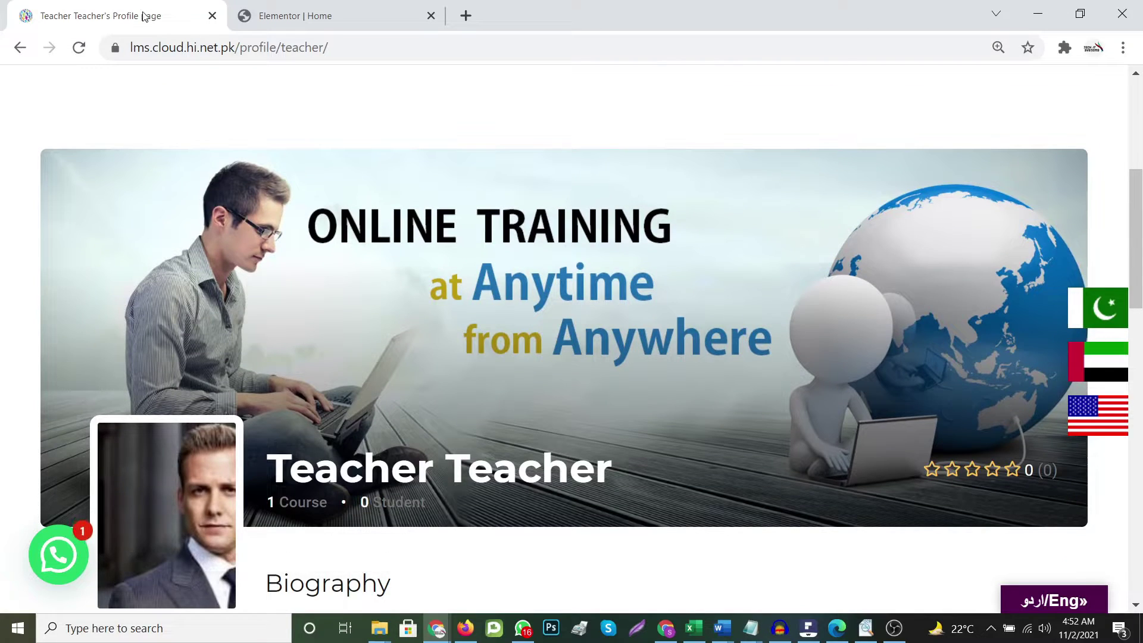
Return to the Advance IT Security page and view the cart
{"action": "left_click", "coordinate": [21, 48]}
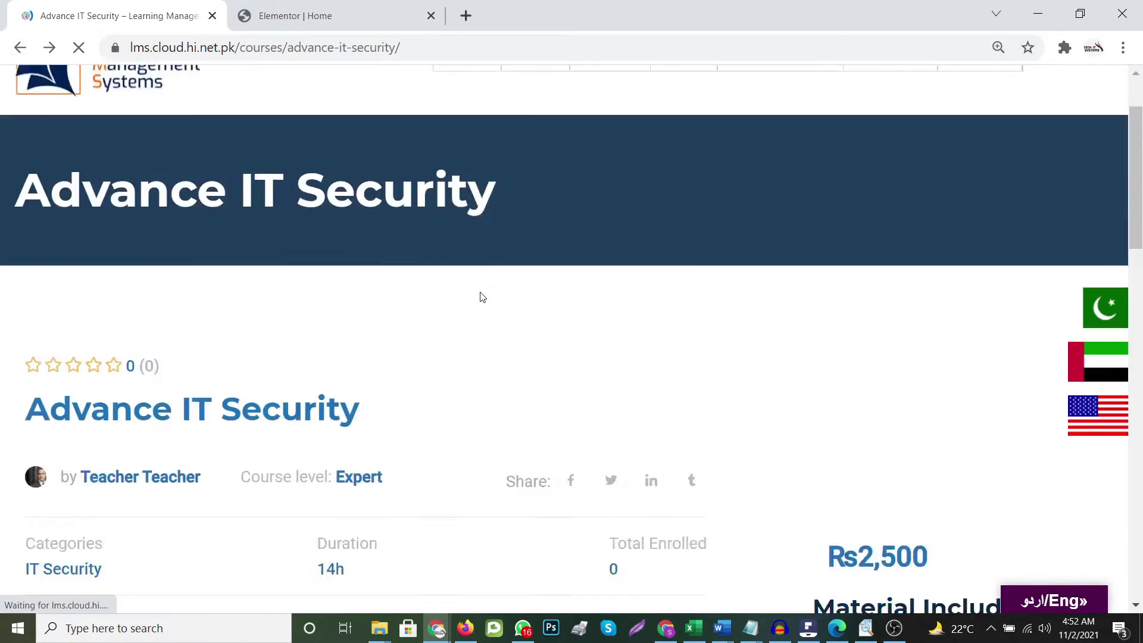
{"action": "scroll", "coordinate": [636, 345], "scroll_direction": "up", "scroll_amount": 9}
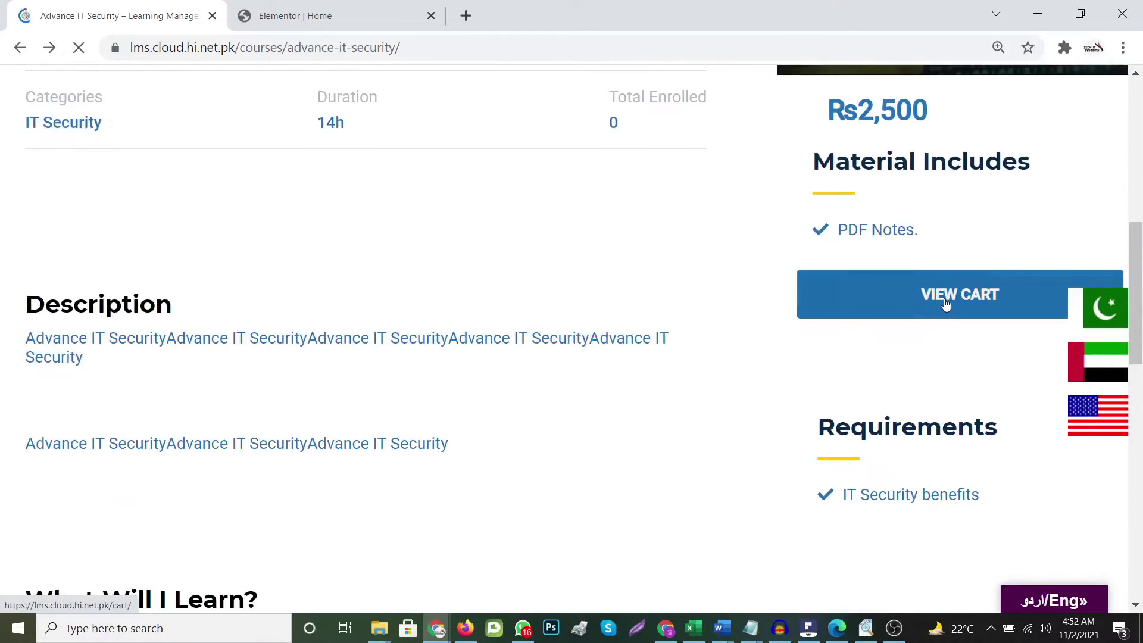
{"action": "left_click", "coordinate": [946, 297]}
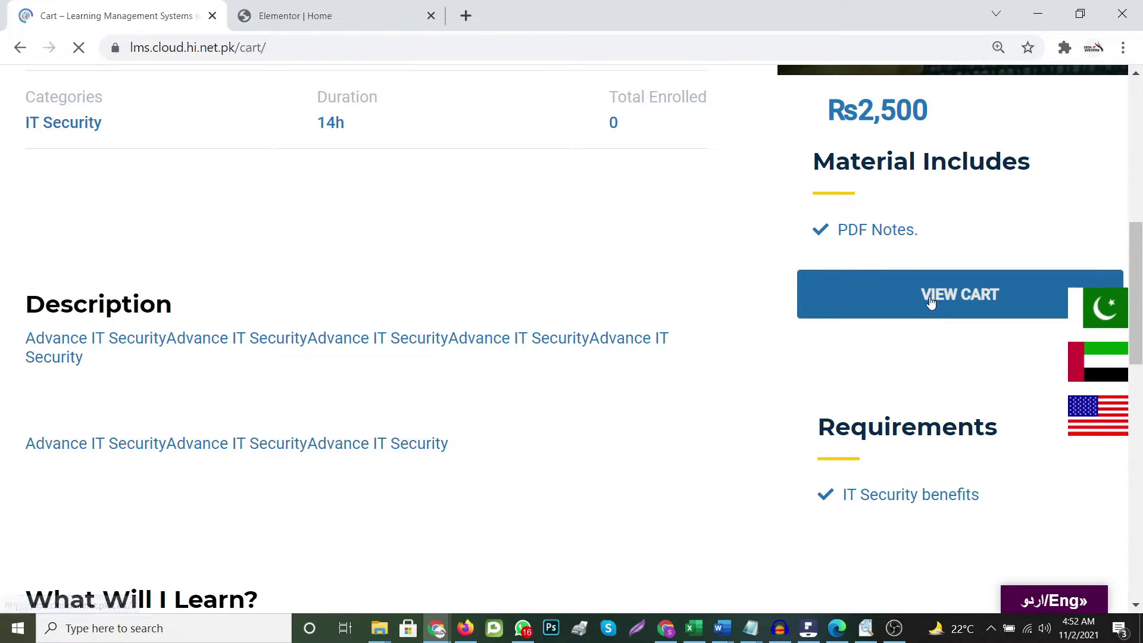
Proceed from the cart holding Advance IT Security (Rs2,500 total) to checkout
{"action": "scroll", "coordinate": [784, 433], "scroll_direction": "down", "scroll_amount": 8}
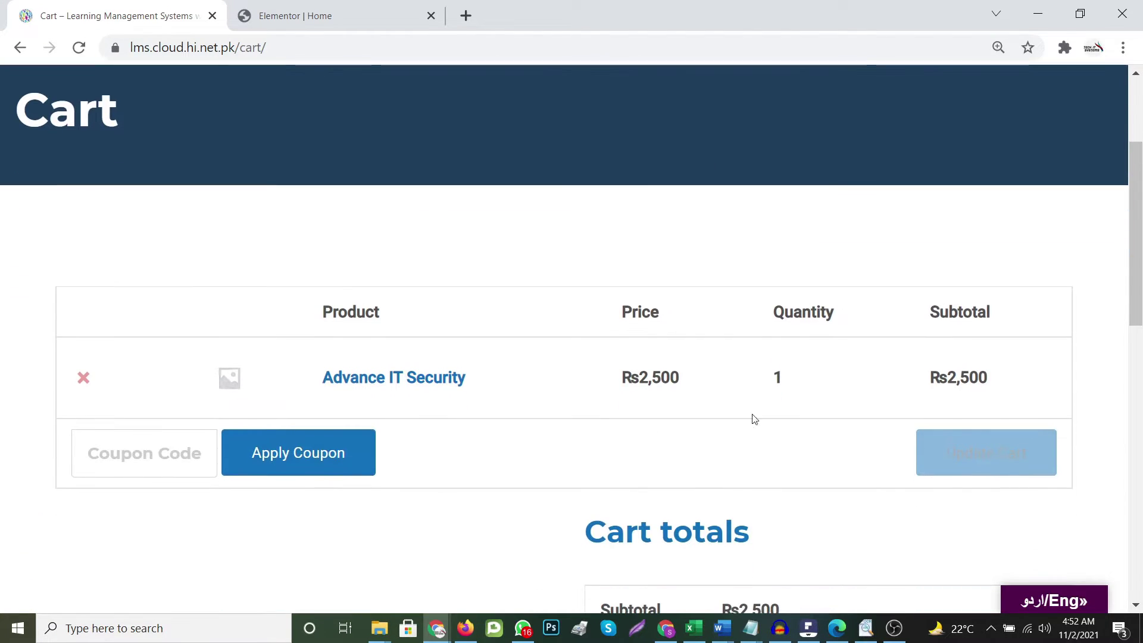
{"action": "scroll", "coordinate": [825, 440], "scroll_direction": "down", "scroll_amount": 6}
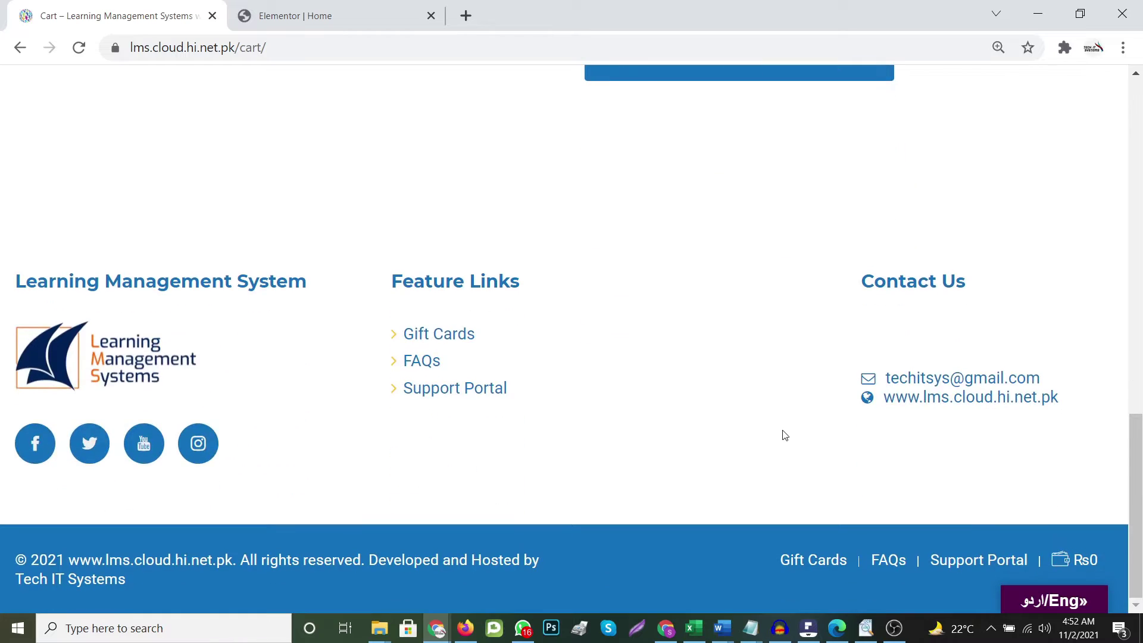
{"action": "scroll", "coordinate": [785, 436], "scroll_direction": "up", "scroll_amount": 2}
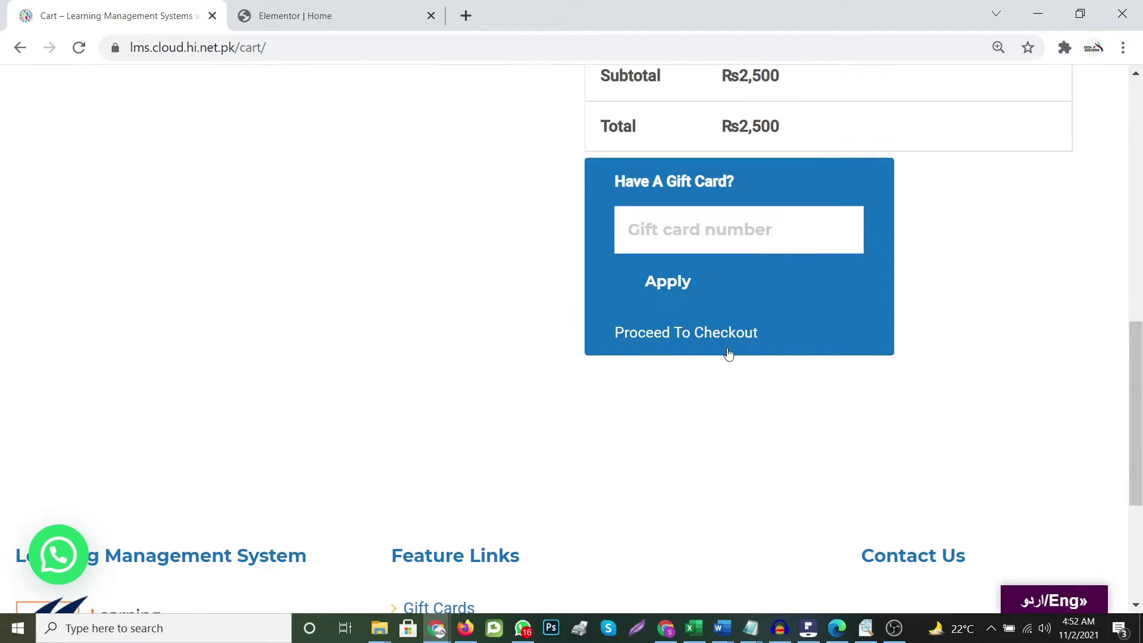
{"action": "left_click", "coordinate": [723, 334]}
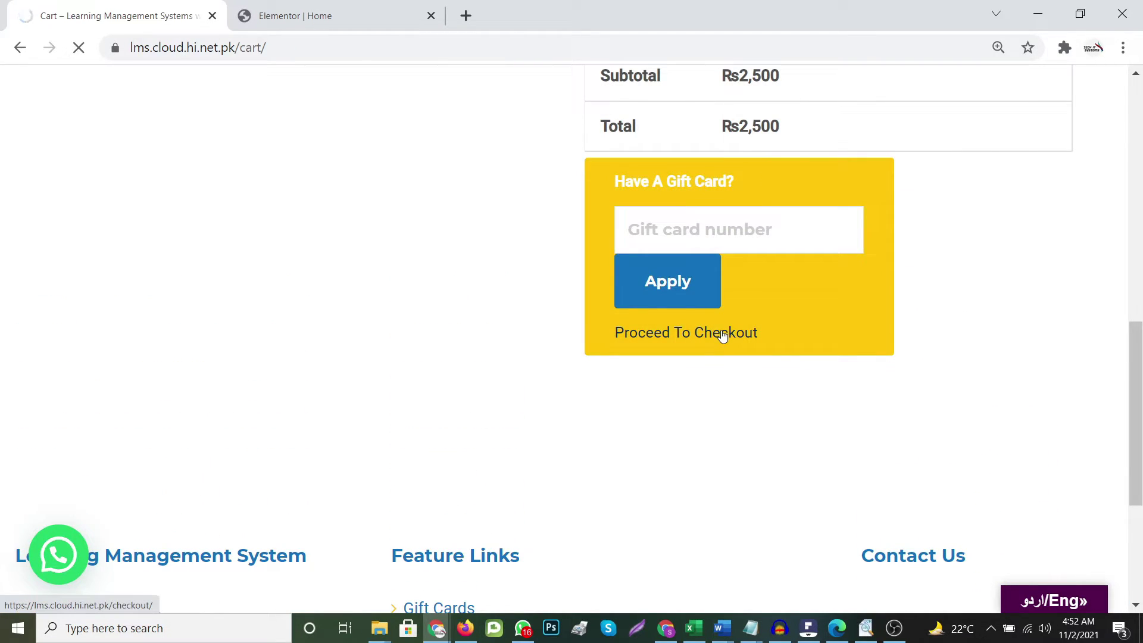
Enter the billing first name and last name on the checkout form
{"action": "scroll", "coordinate": [718, 334], "scroll_direction": "down", "scroll_amount": 5}
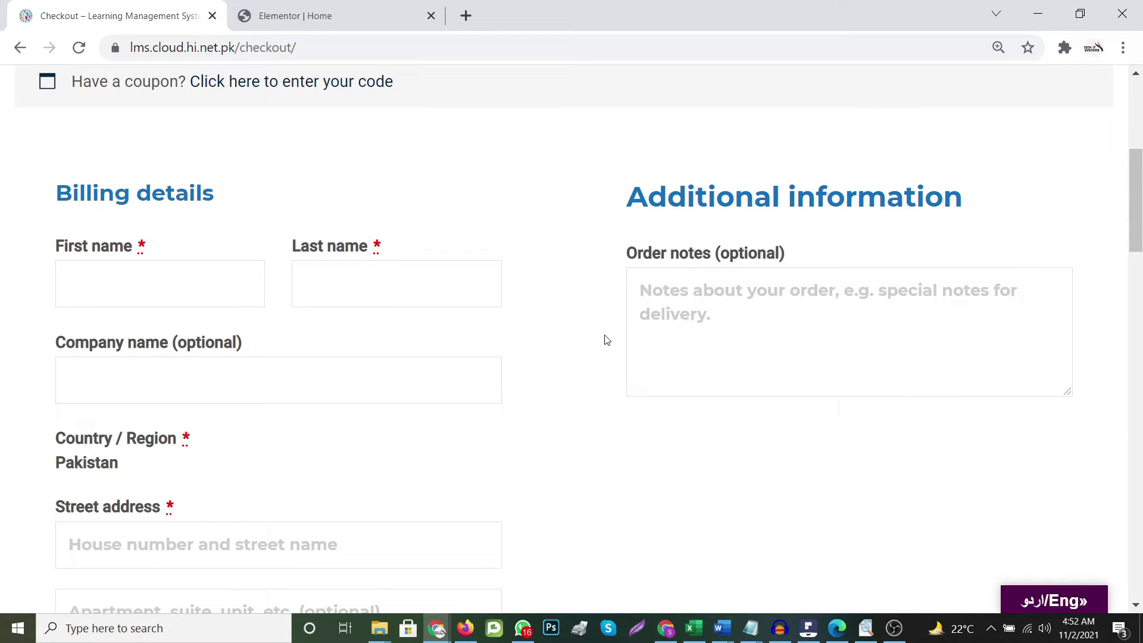
{"action": "scroll", "coordinate": [520, 345], "scroll_direction": "down", "scroll_amount": 1}
{"action": "scroll", "coordinate": [515, 356], "scroll_direction": "up", "scroll_amount": 2}
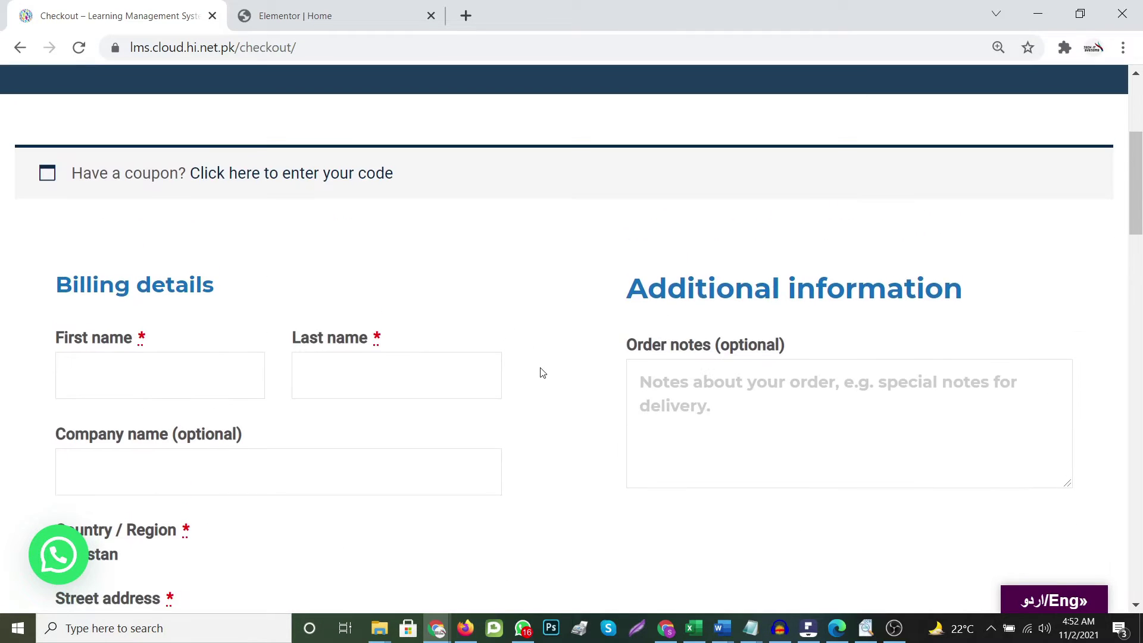
{"action": "scroll", "coordinate": [542, 373], "scroll_direction": "up", "scroll_amount": 5}
{"action": "scroll", "coordinate": [541, 373], "scroll_direction": "down", "scroll_amount": 8}
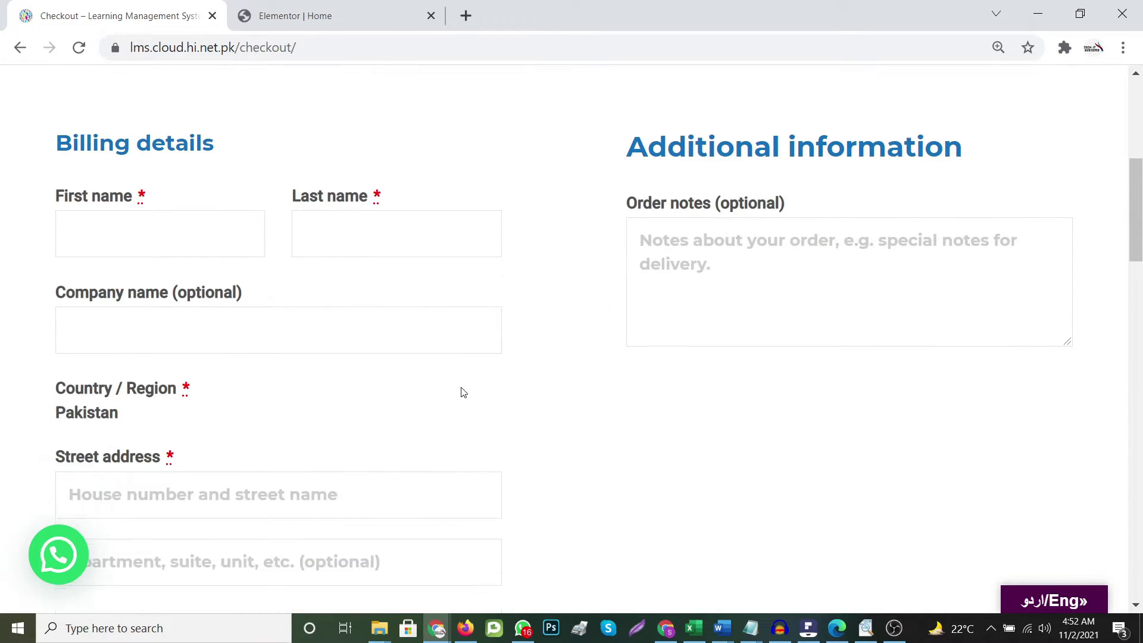
{"action": "left_click", "coordinate": [109, 190]}
{"action": "type", "text": "Student"}
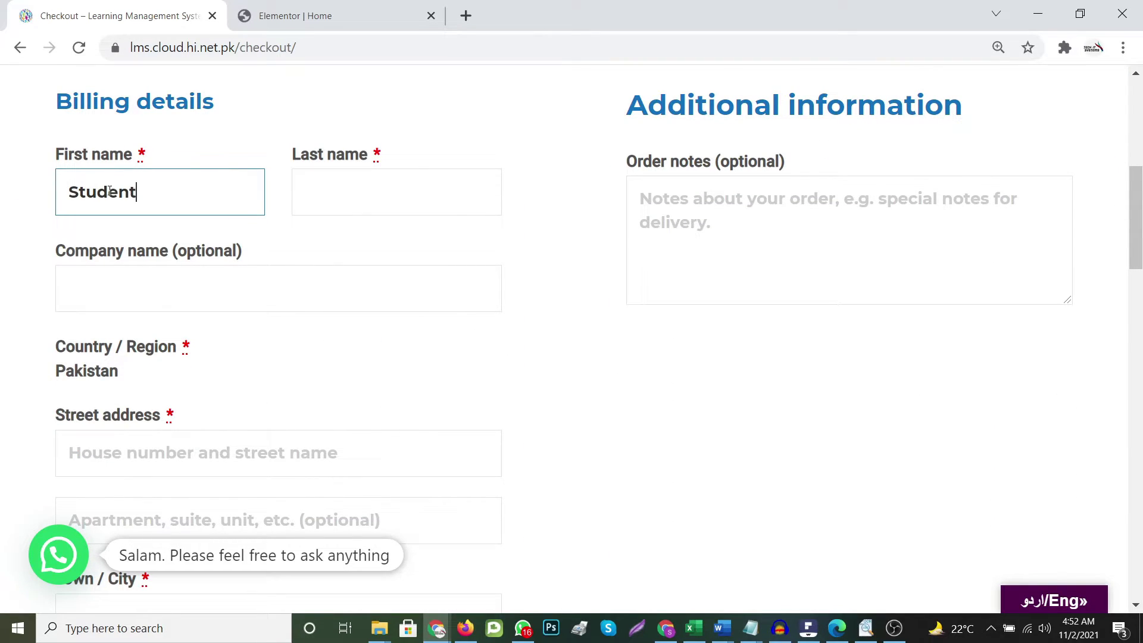
{"action": "key", "text": "Tab"}
{"action": "type", "text": "Student"}
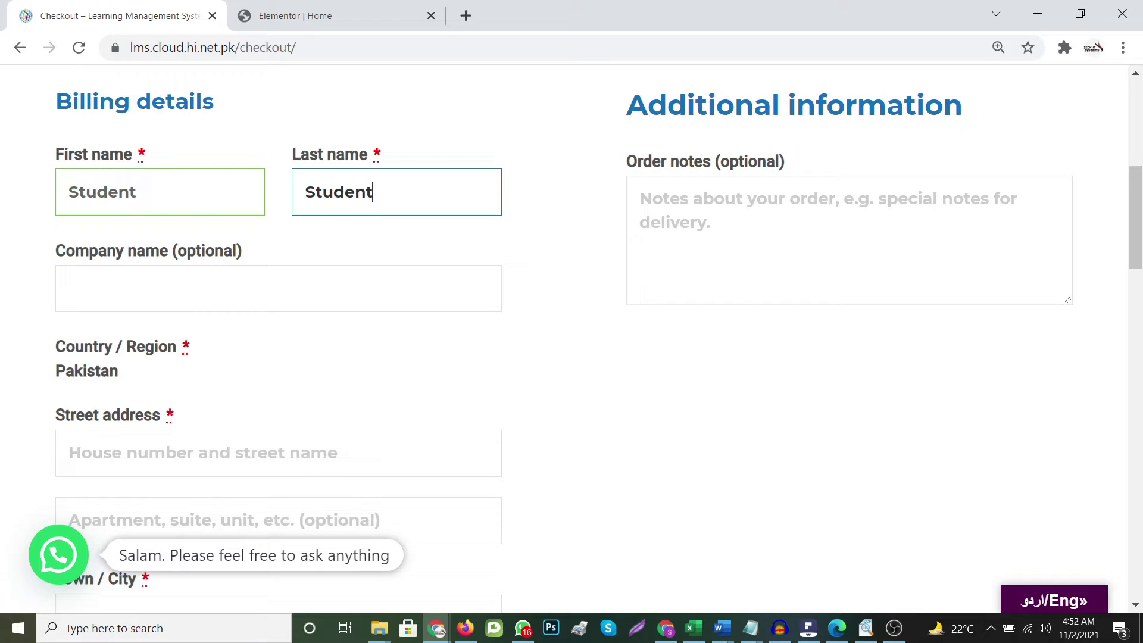
{"action": "key", "text": "Tab"}
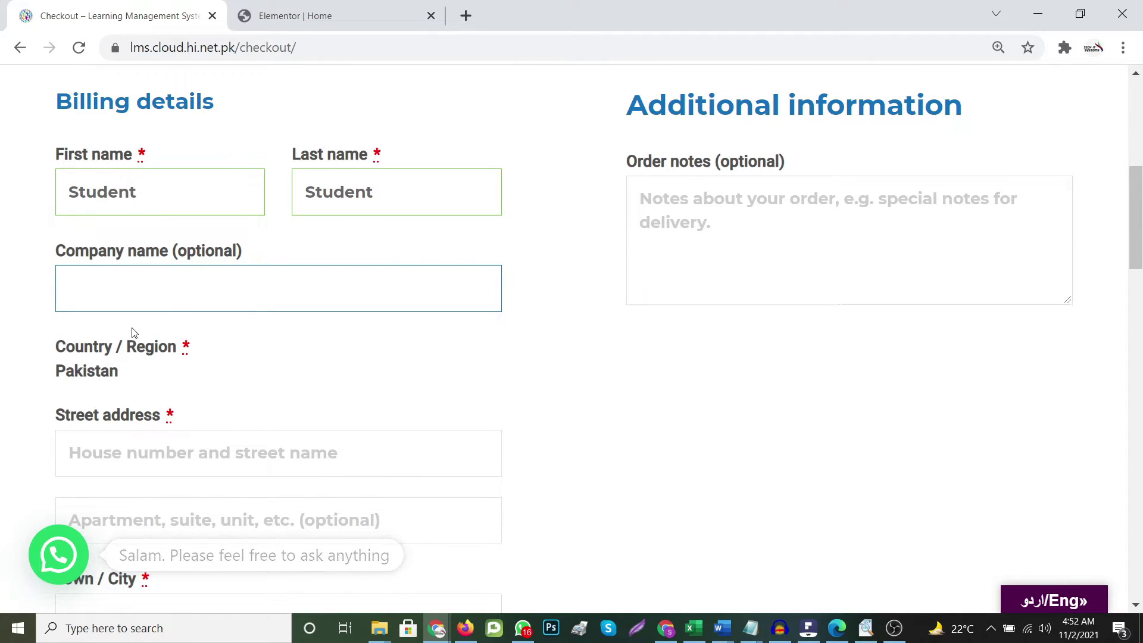
Fill in the billing street address, apartment line and town Karachi
{"action": "scroll", "coordinate": [133, 331], "scroll_direction": "down", "scroll_amount": 2}
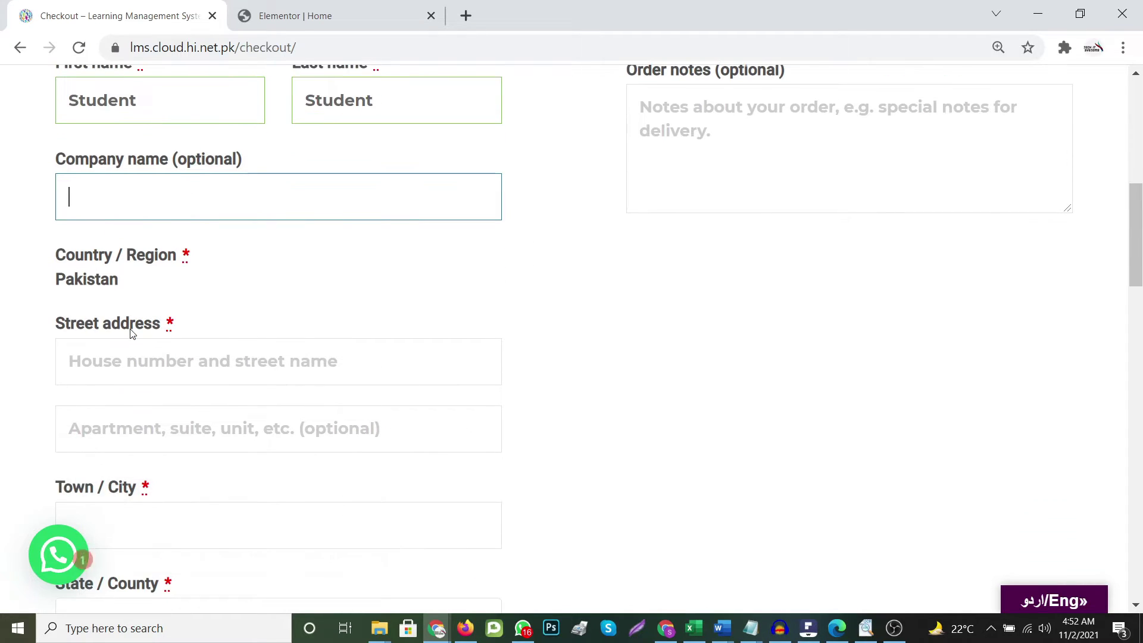
{"action": "left_click", "coordinate": [124, 374]}
{"action": "type", "text": "abcd "}
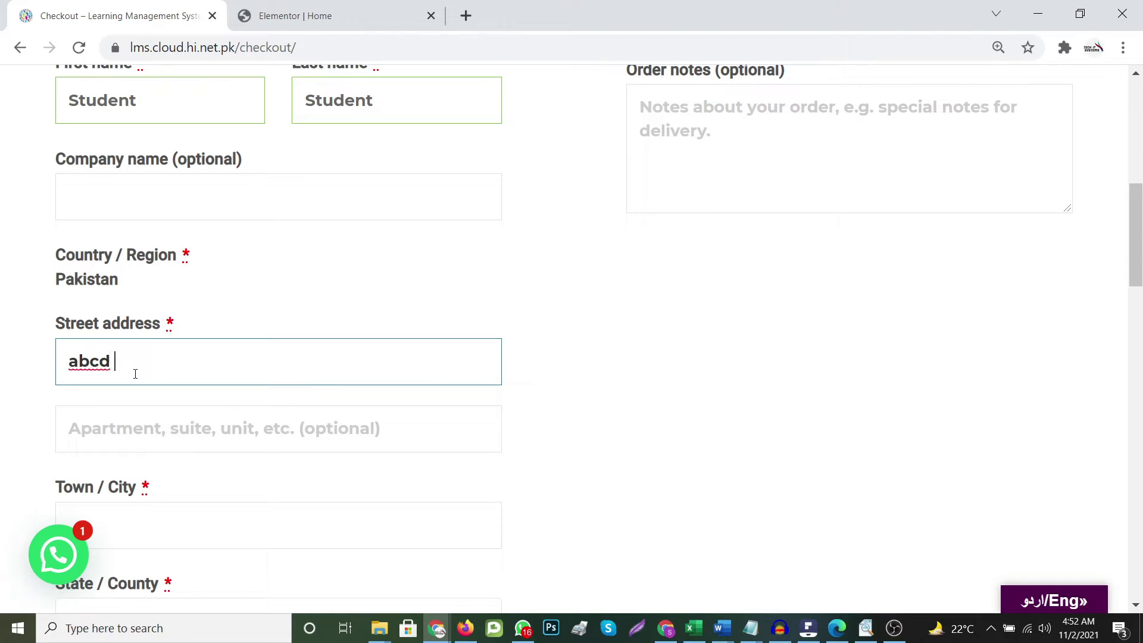
{"action": "type", "text": "123 address"}
{"action": "key", "text": "Tab"}
{"action": "type", "text": "apart"}
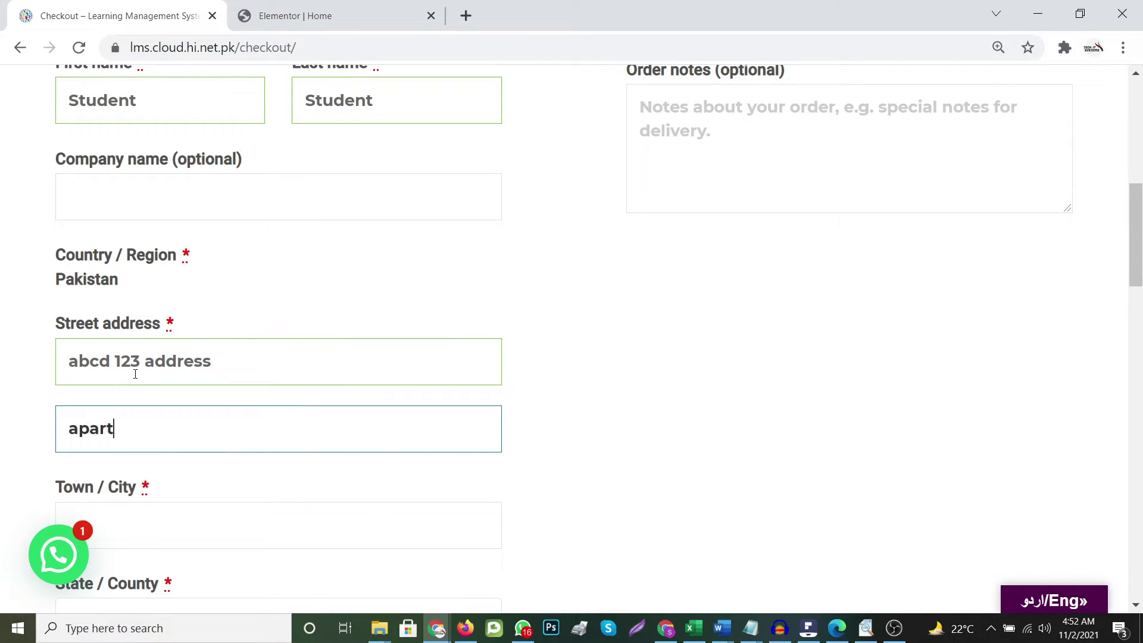
{"action": "type", "text": "ment name"}
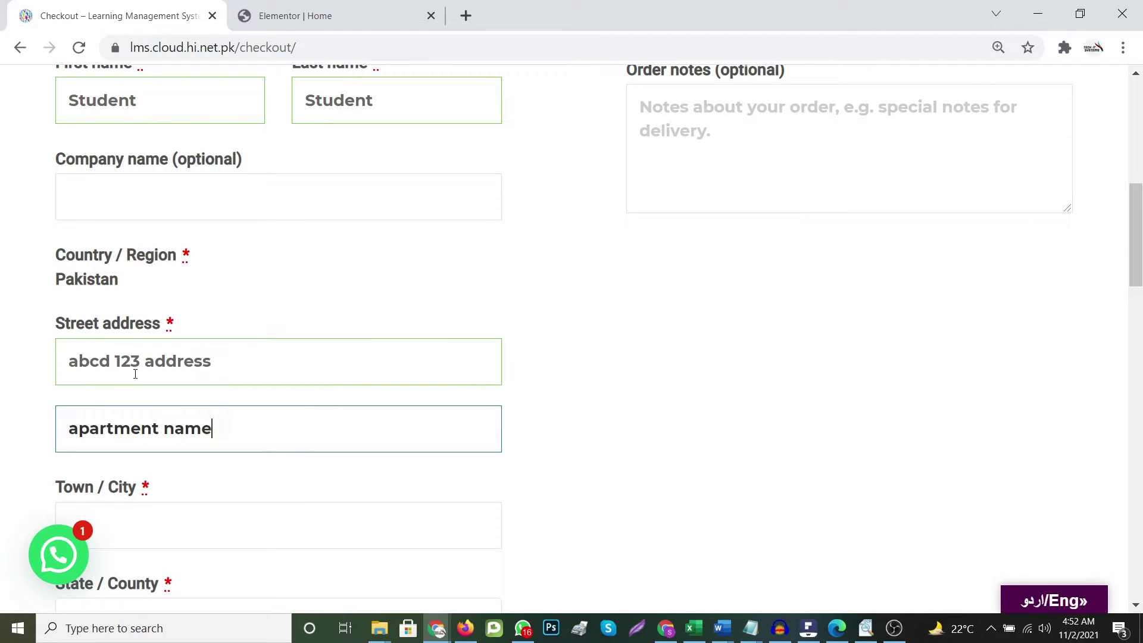
{"action": "key", "text": "Tab"}
{"action": "type", "text": "Karachi"}
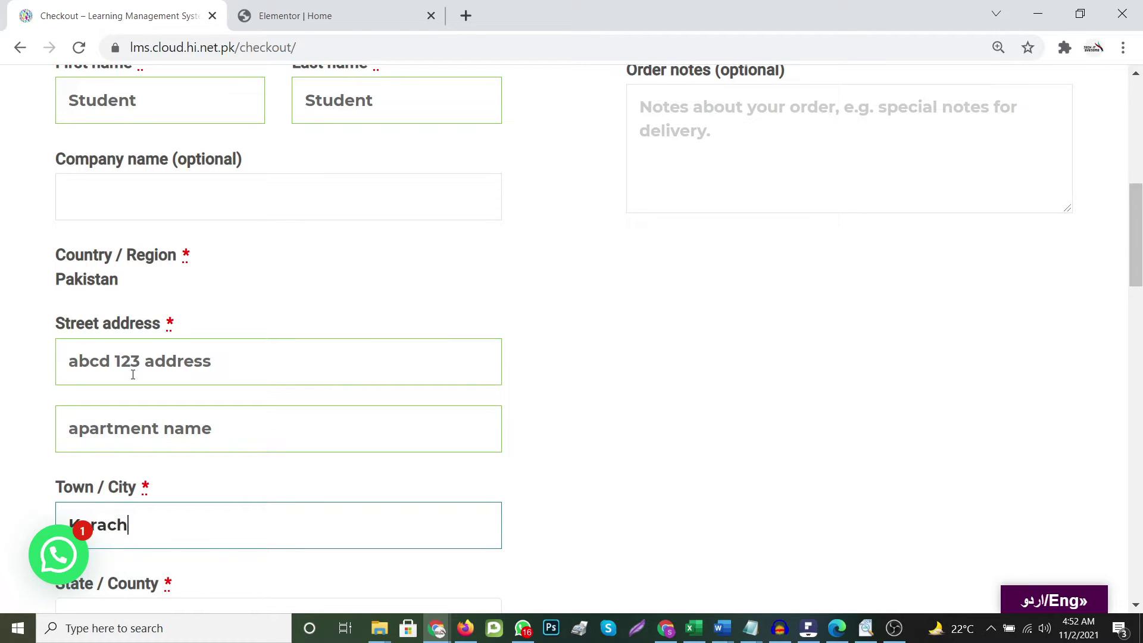
{"action": "key", "text": "Tab"}
Enter postcode 74400 and the billing phone number
{"action": "scroll", "coordinate": [132, 374], "scroll_direction": "down", "scroll_amount": 5}
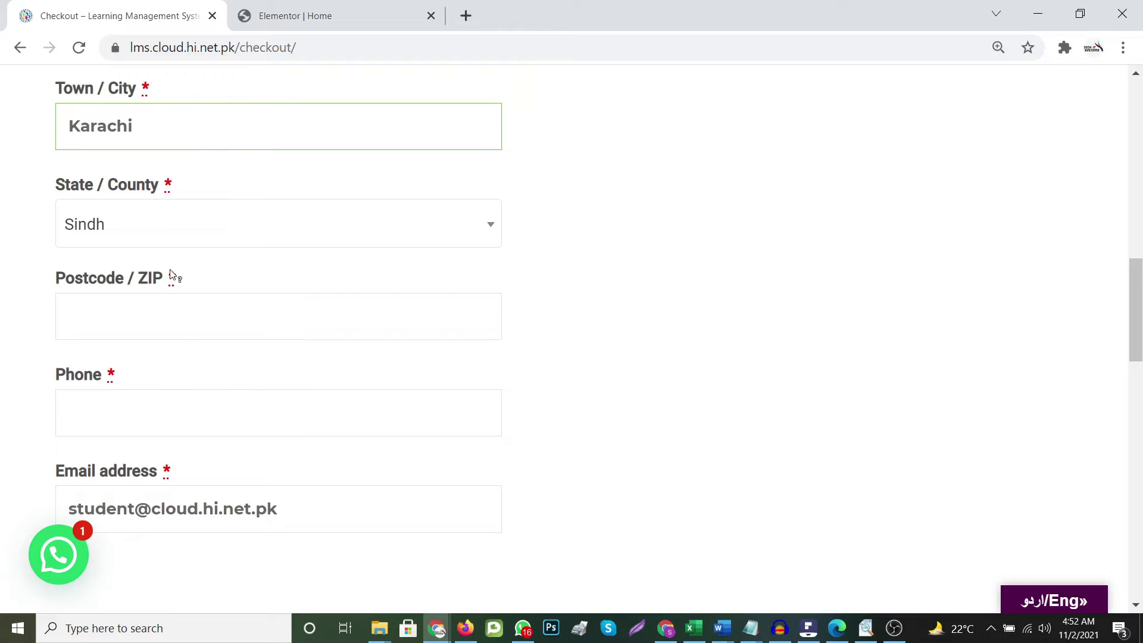
{"action": "left_click", "coordinate": [129, 317]}
{"action": "type", "text": "74400"}
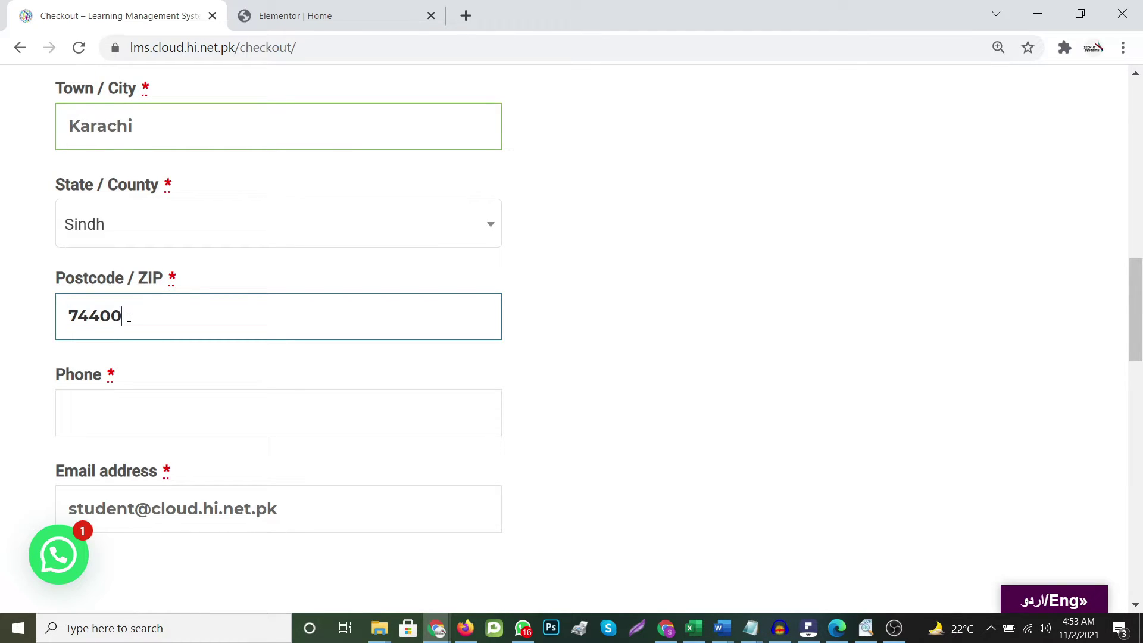
{"action": "key", "text": "Tab"}
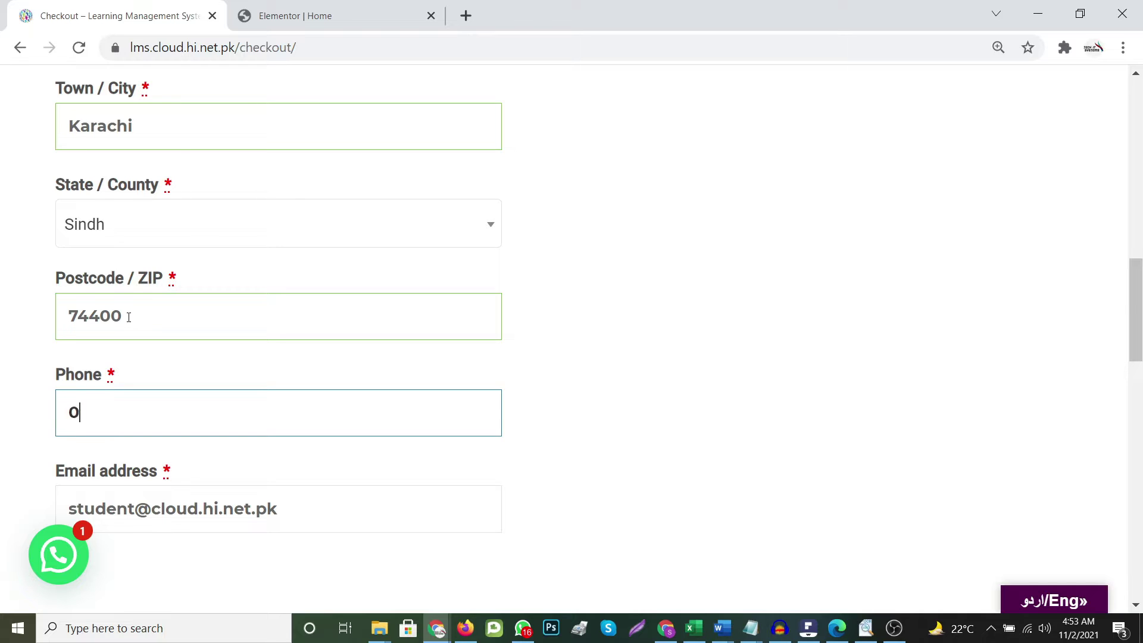
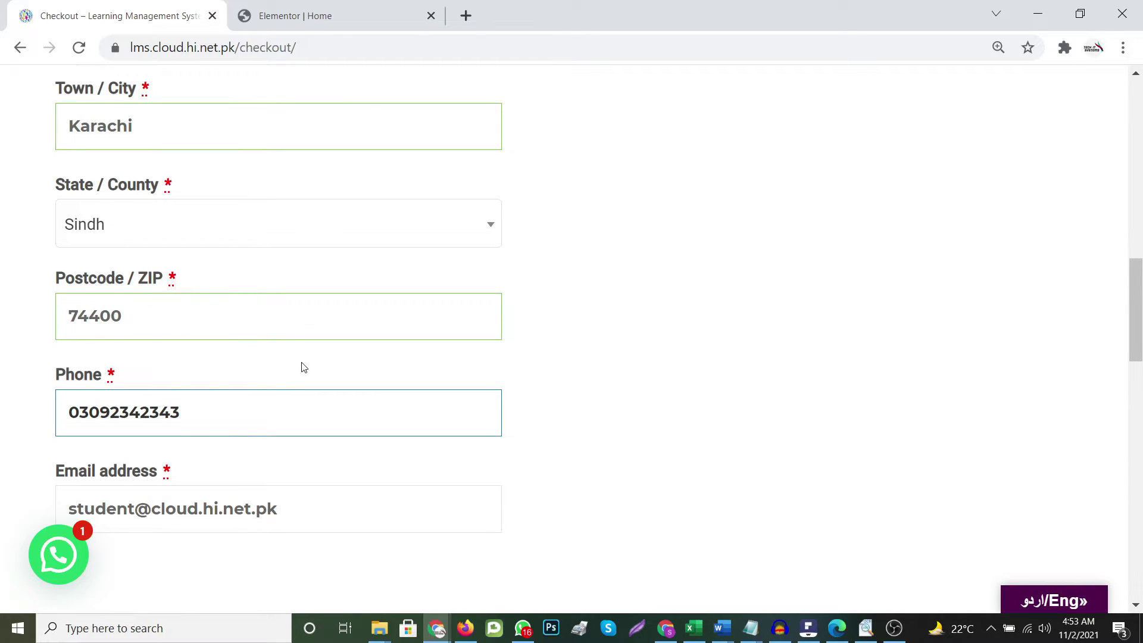
{"action": "scroll", "coordinate": [303, 367], "scroll_direction": "down", "scroll_amount": 3}
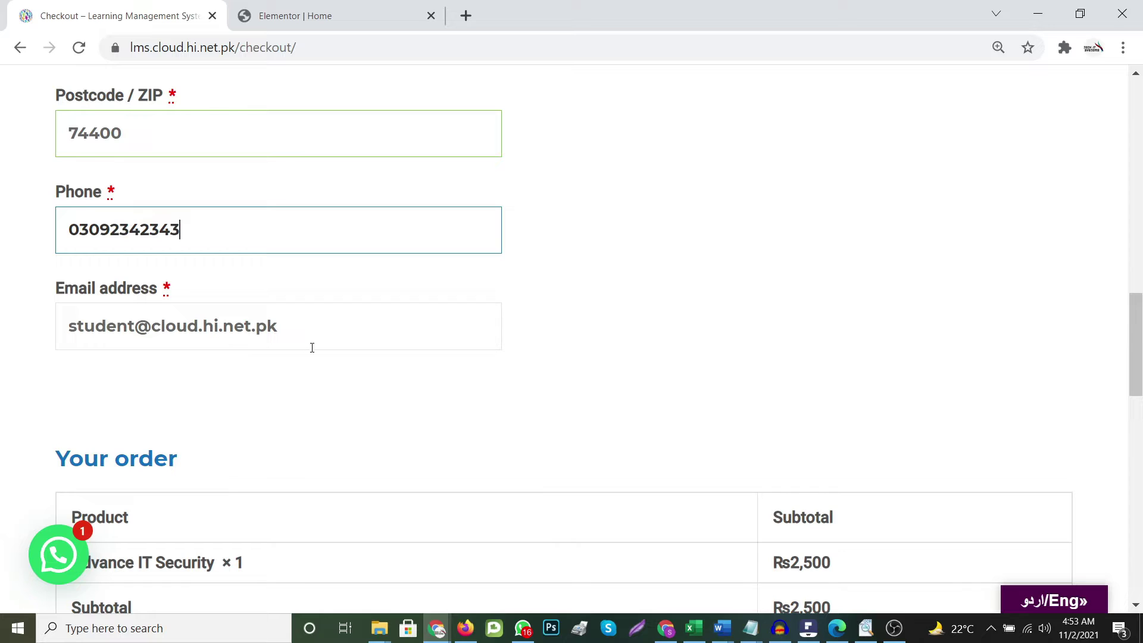
{"action": "scroll", "coordinate": [471, 375], "scroll_direction": "down", "scroll_amount": 3}
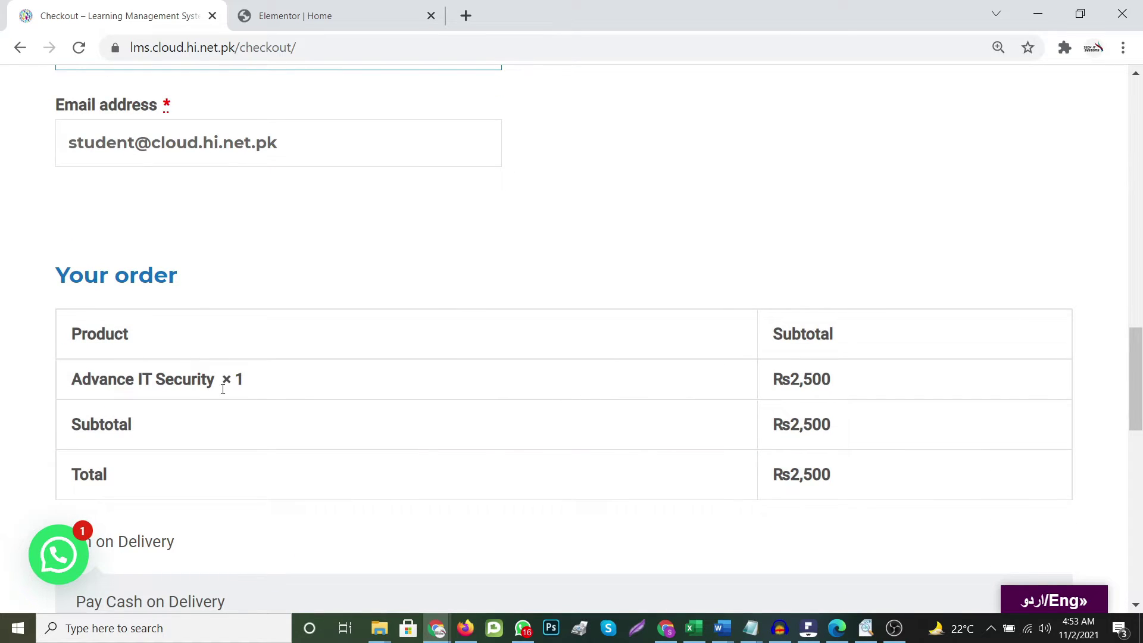
Tick 'I have read and agree to the website terms and conditions' for the cash-on-delivery order
{"action": "scroll", "coordinate": [742, 373], "scroll_direction": "down", "scroll_amount": 5}
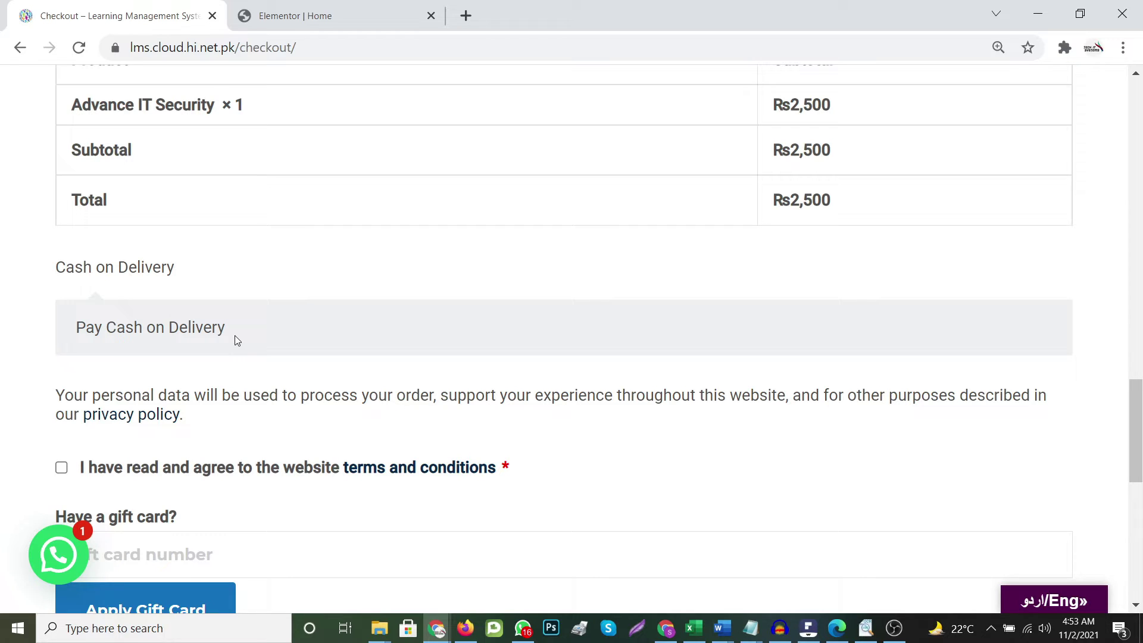
{"action": "scroll", "coordinate": [234, 337], "scroll_direction": "down", "scroll_amount": 1}
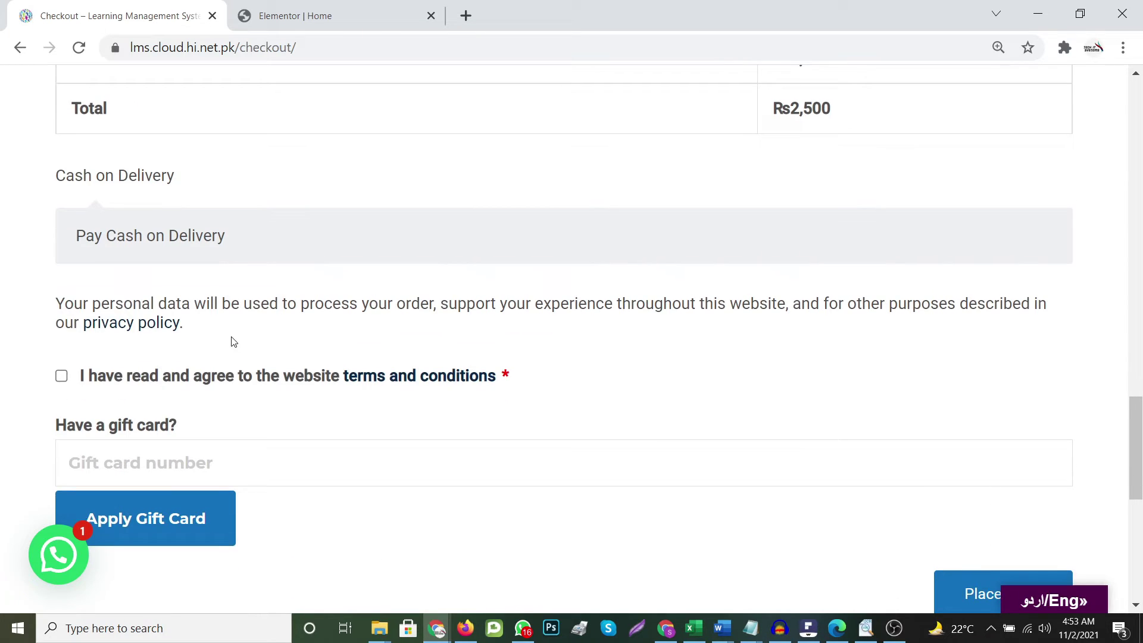
{"action": "left_click", "coordinate": [61, 377]}
{"action": "scroll", "coordinate": [247, 372], "scroll_direction": "down", "scroll_amount": 1}
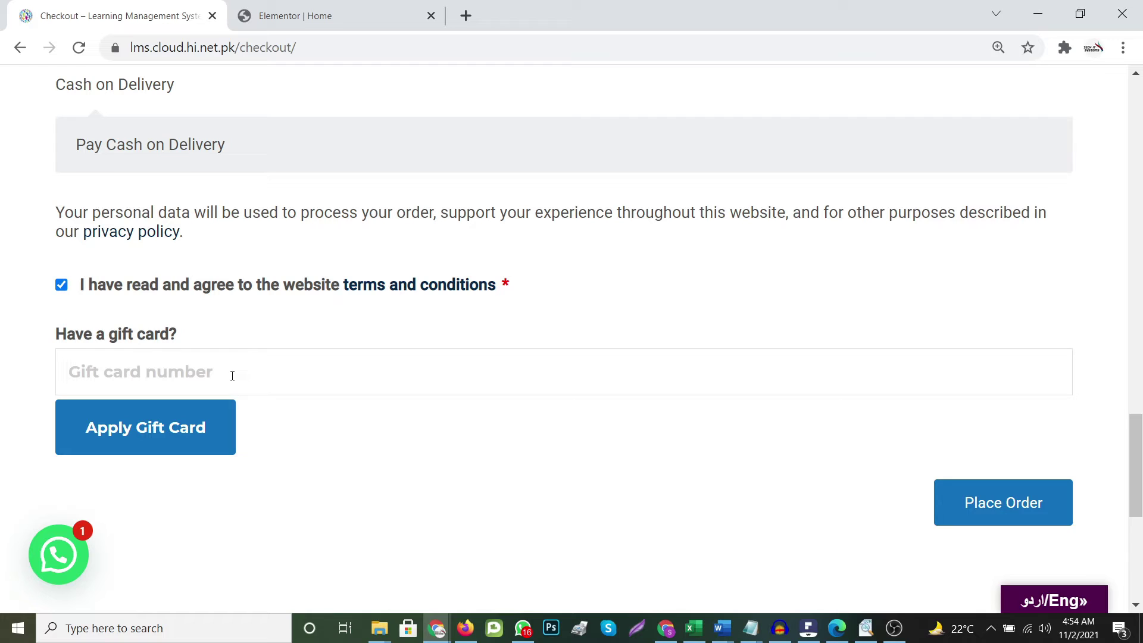
{"action": "scroll", "coordinate": [396, 438], "scroll_direction": "up", "scroll_amount": 3}
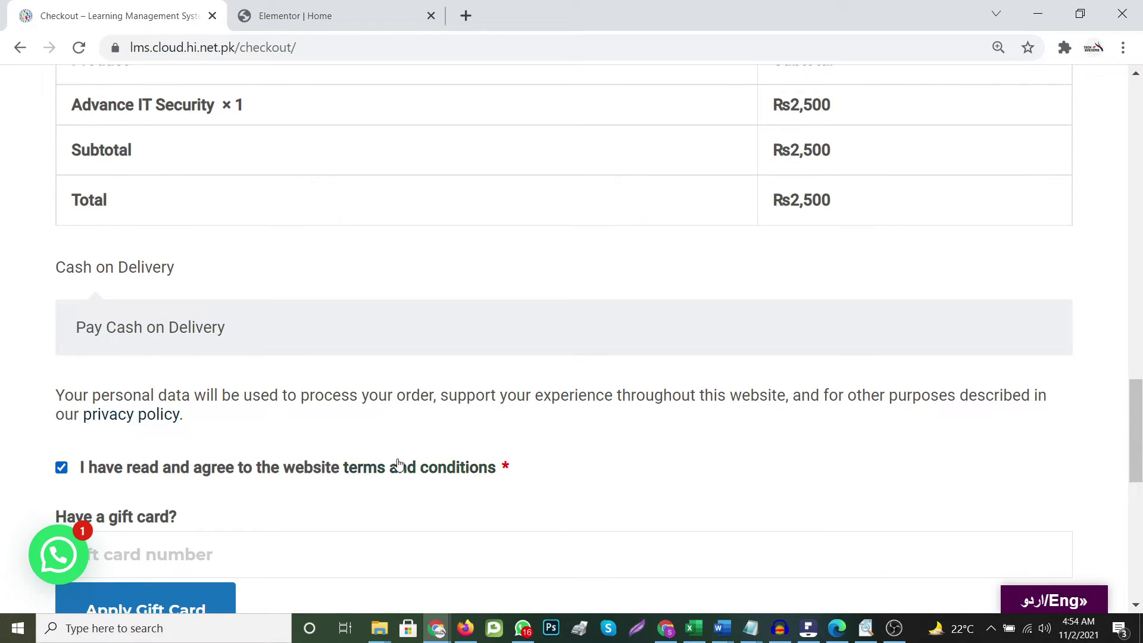
{"action": "scroll", "coordinate": [357, 467], "scroll_direction": "up", "scroll_amount": 1}
{"action": "scroll", "coordinate": [309, 449], "scroll_direction": "down", "scroll_amount": 4}
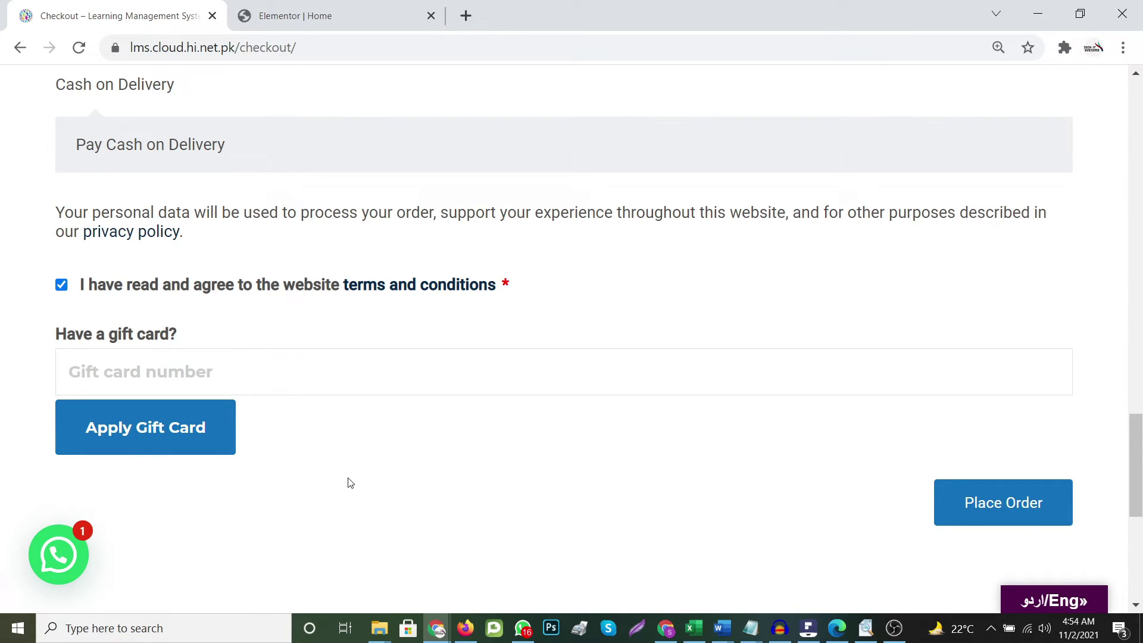
Place the Rs2,500 cash-on-delivery order and review its order-received details and billing address
{"action": "left_click", "coordinate": [964, 510]}
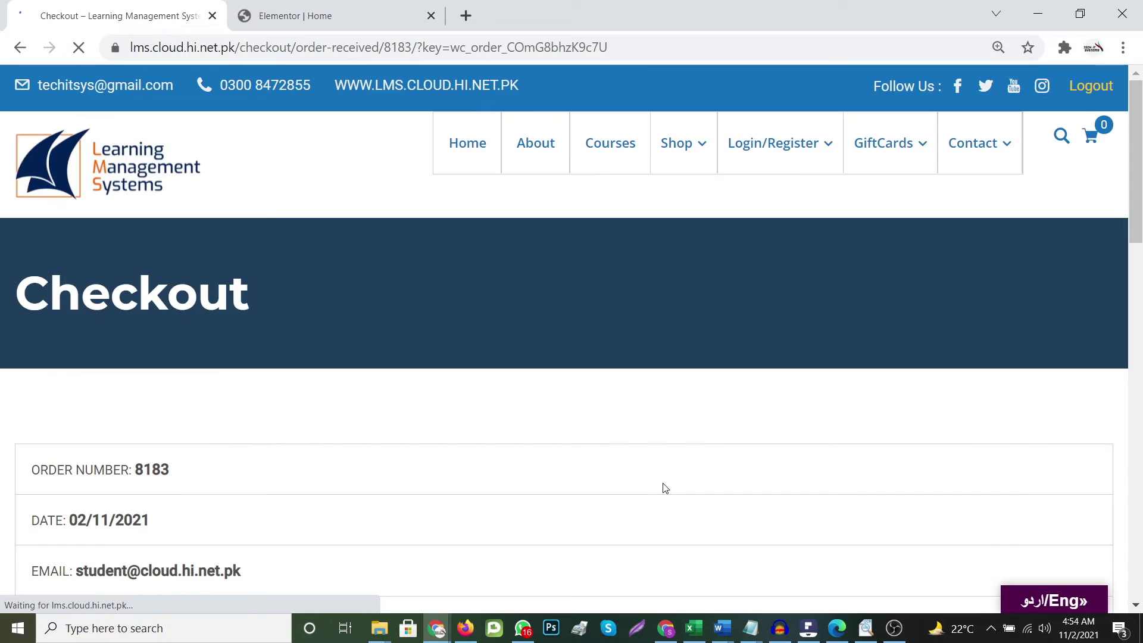
{"action": "scroll", "coordinate": [498, 475], "scroll_direction": "down", "scroll_amount": 5}
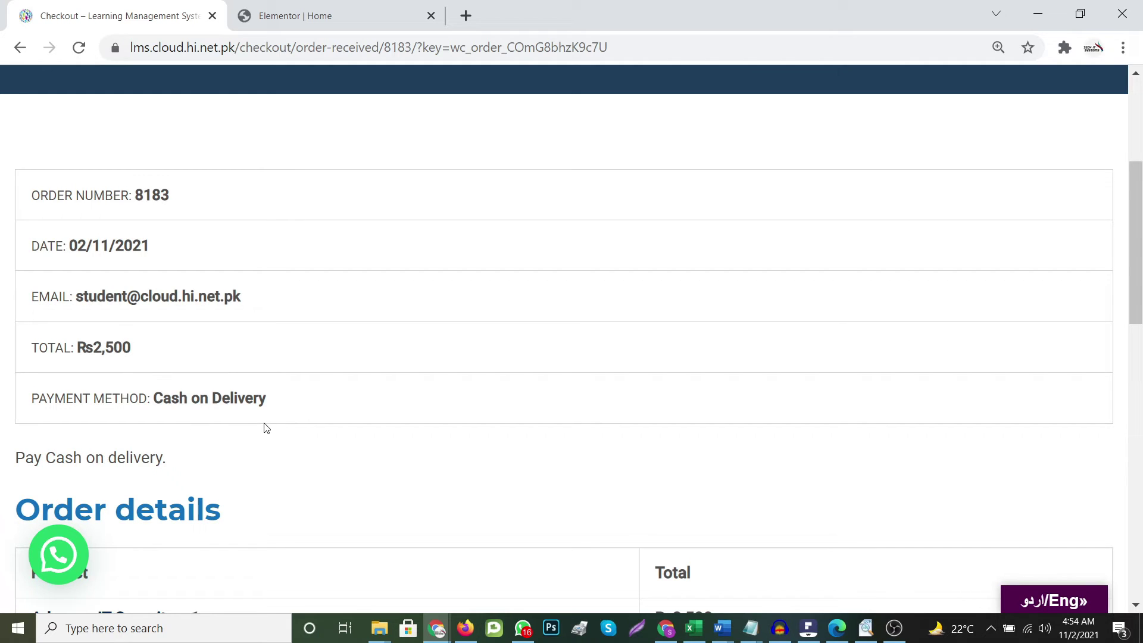
{"action": "scroll", "coordinate": [263, 427], "scroll_direction": "down", "scroll_amount": 2}
{"action": "scroll", "coordinate": [299, 352], "scroll_direction": "down", "scroll_amount": 8}
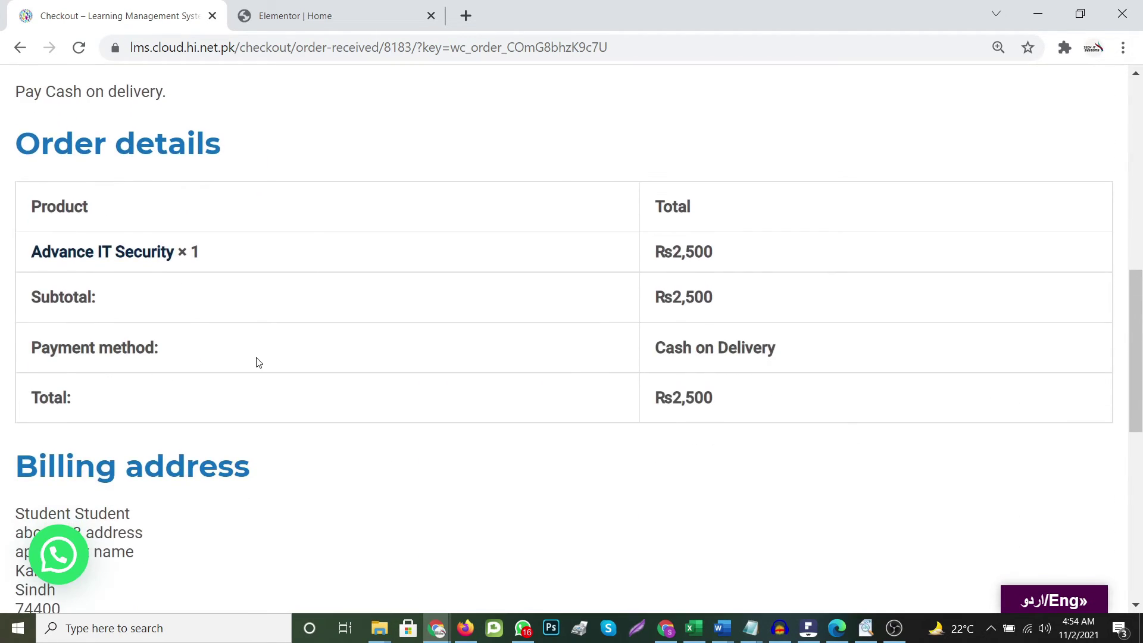
{"action": "scroll", "coordinate": [126, 258], "scroll_direction": "down", "scroll_amount": 3}
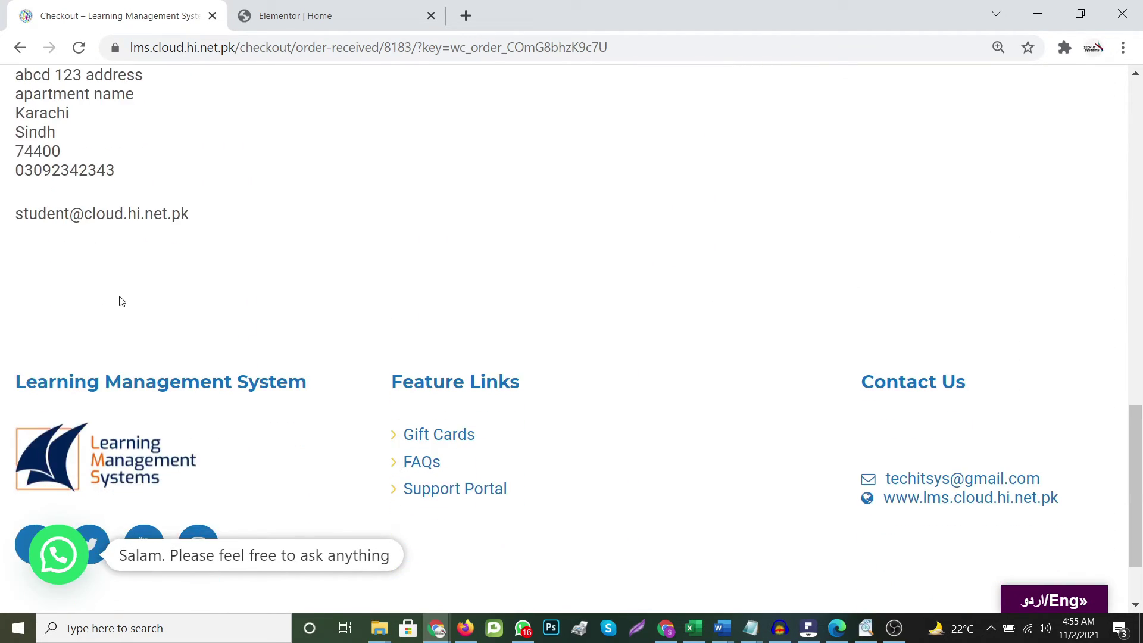
{"action": "scroll", "coordinate": [358, 267], "scroll_direction": "up", "scroll_amount": 2}
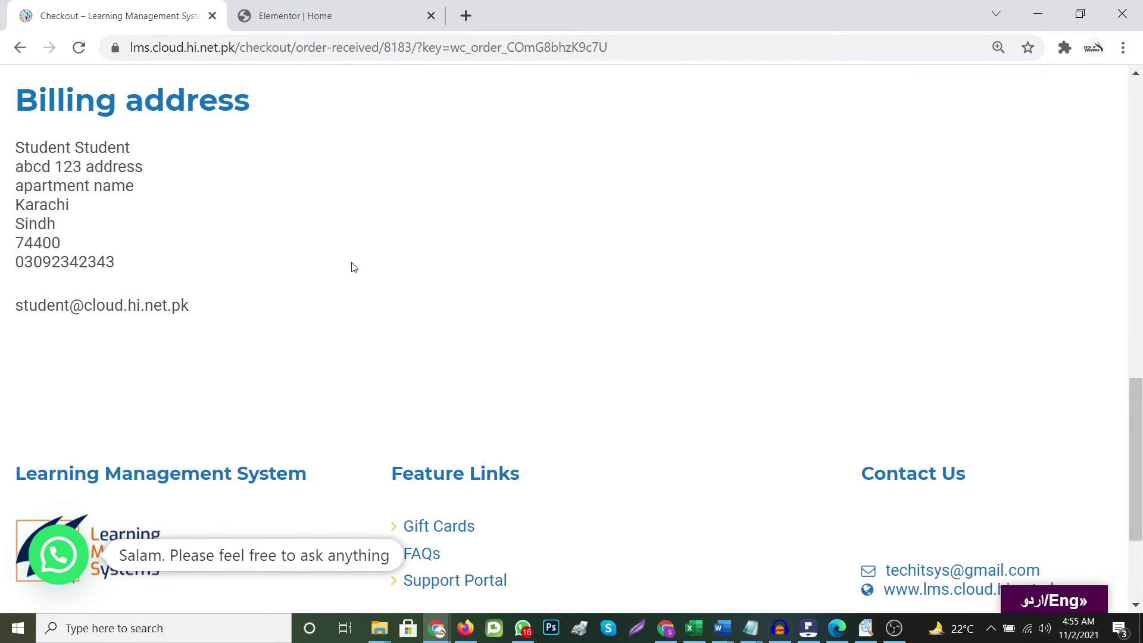
{"action": "scroll", "coordinate": [306, 309], "scroll_direction": "up", "scroll_amount": 4}
{"action": "scroll", "coordinate": [423, 309], "scroll_direction": "up", "scroll_amount": 2}
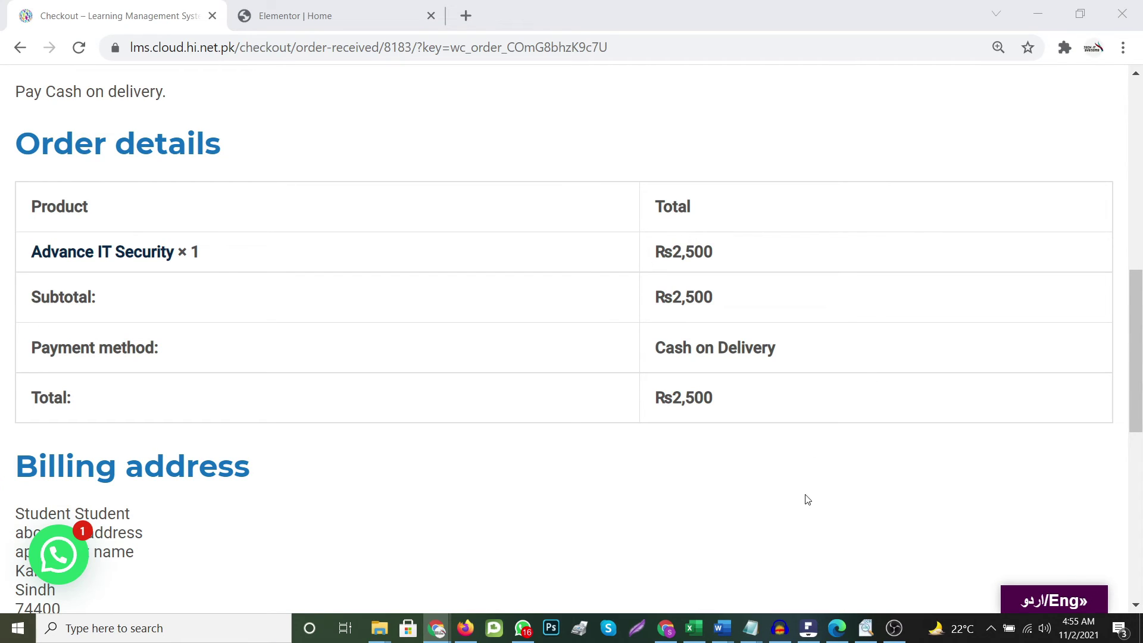
{"action": "scroll", "coordinate": [794, 496], "scroll_direction": "up", "scroll_amount": 10}
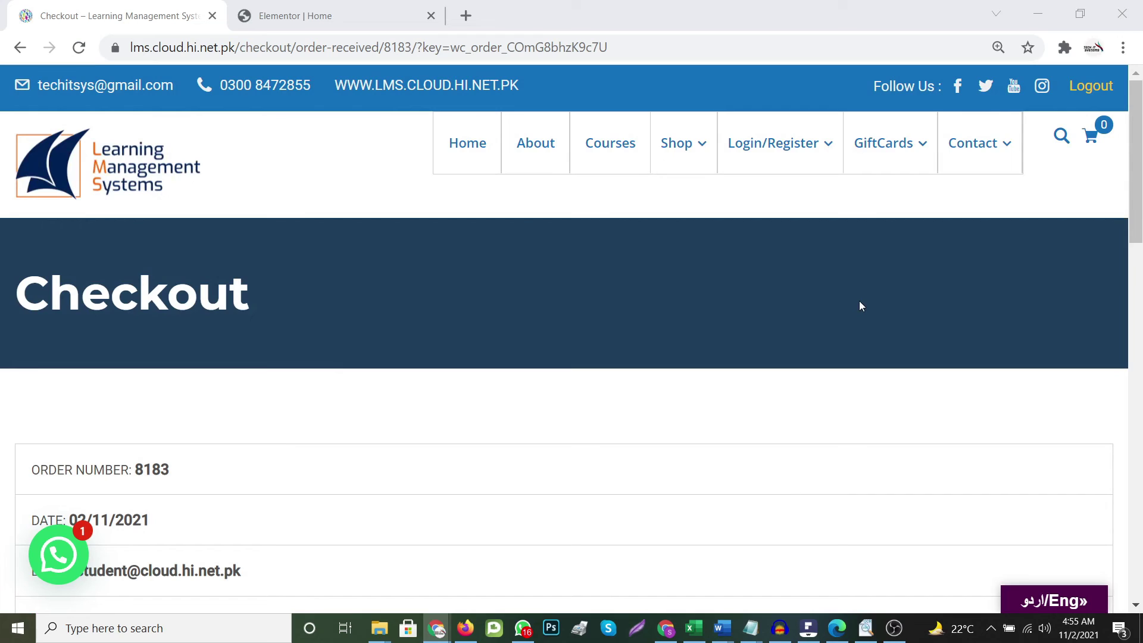
From the Courses list, open the Advance IT Security course page and scroll through it
{"action": "left_click", "coordinate": [613, 148]}
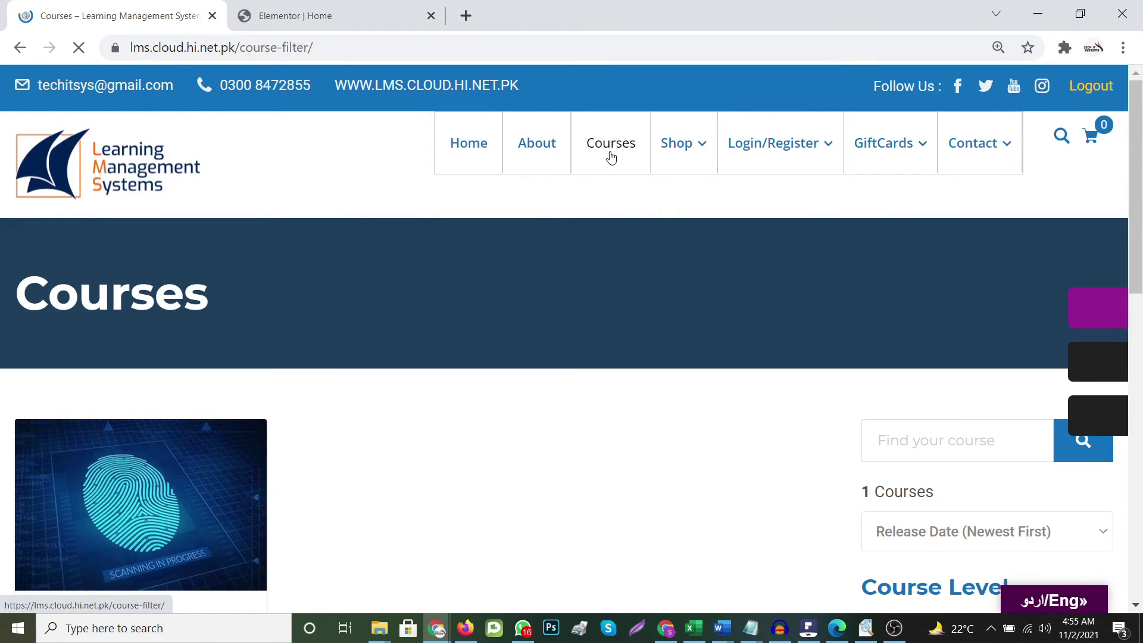
{"action": "scroll", "coordinate": [145, 477], "scroll_direction": "down", "scroll_amount": 5}
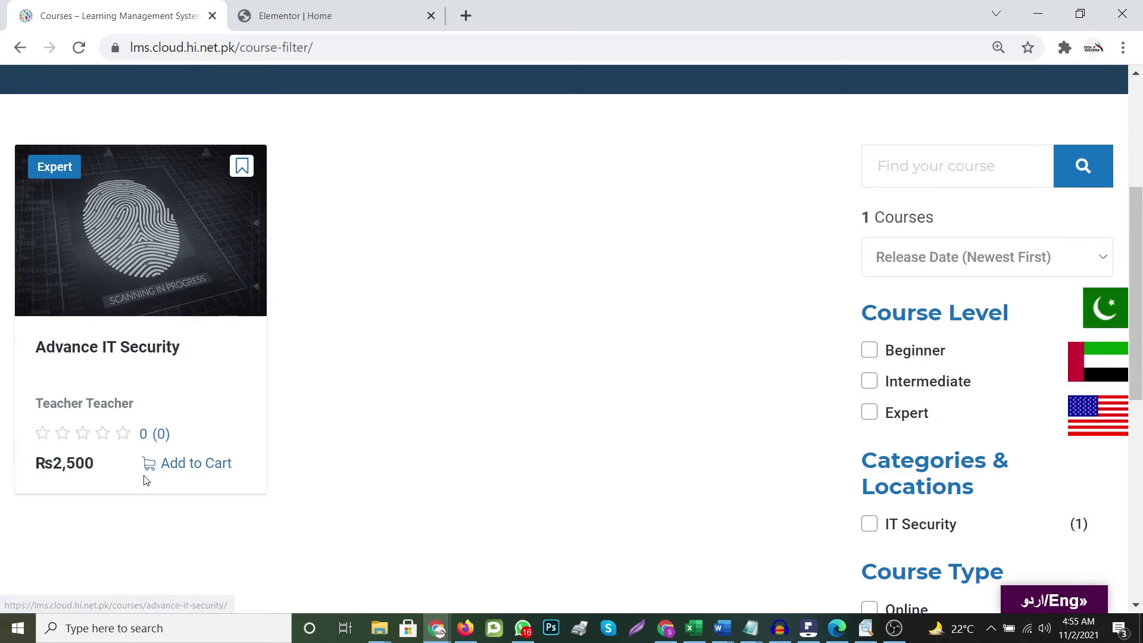
{"action": "left_click", "coordinate": [144, 348]}
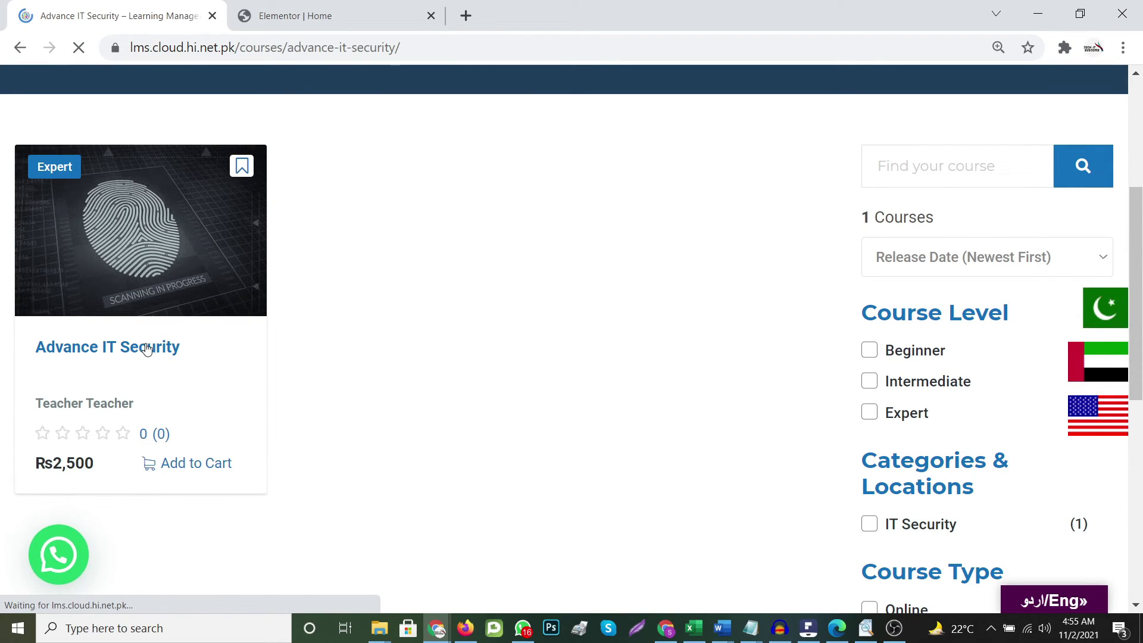
{"action": "scroll", "coordinate": [456, 481], "scroll_direction": "down", "scroll_amount": 2}
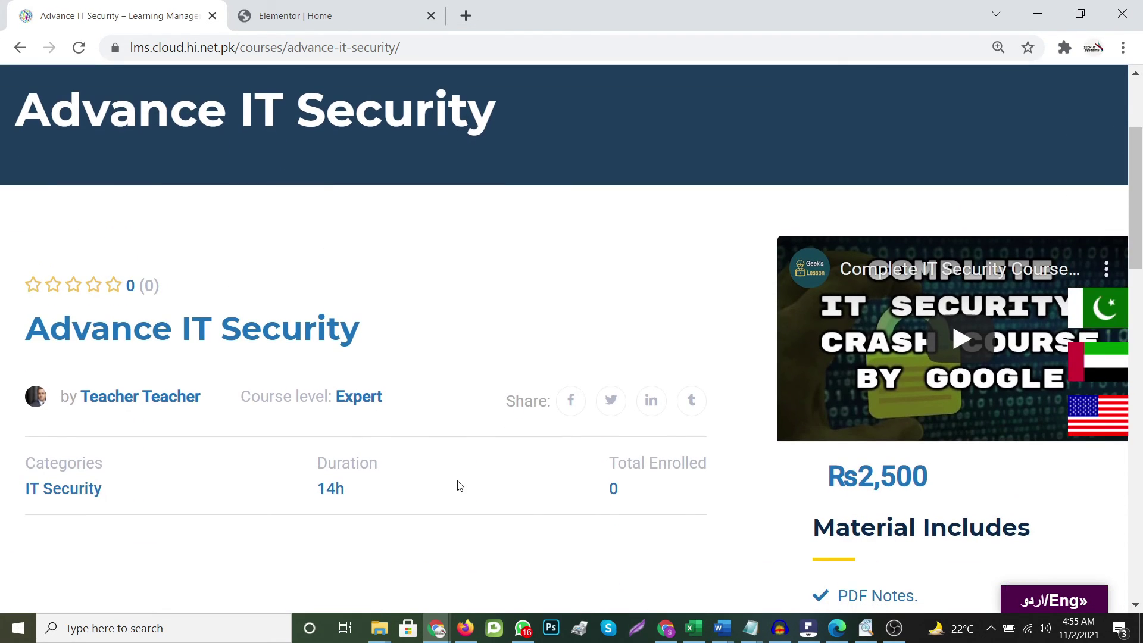
{"action": "scroll", "coordinate": [462, 480], "scroll_direction": "down", "scroll_amount": 3}
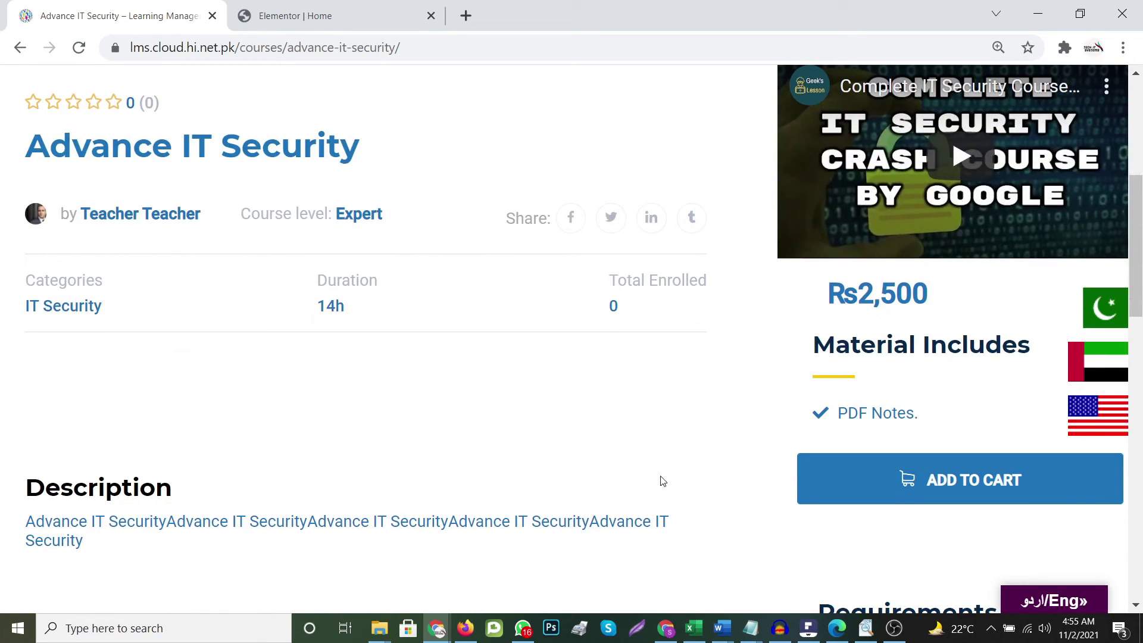
{"action": "scroll", "coordinate": [643, 481], "scroll_direction": "down", "scroll_amount": 1}
{"action": "scroll", "coordinate": [584, 475], "scroll_direction": "up", "scroll_amount": 1}
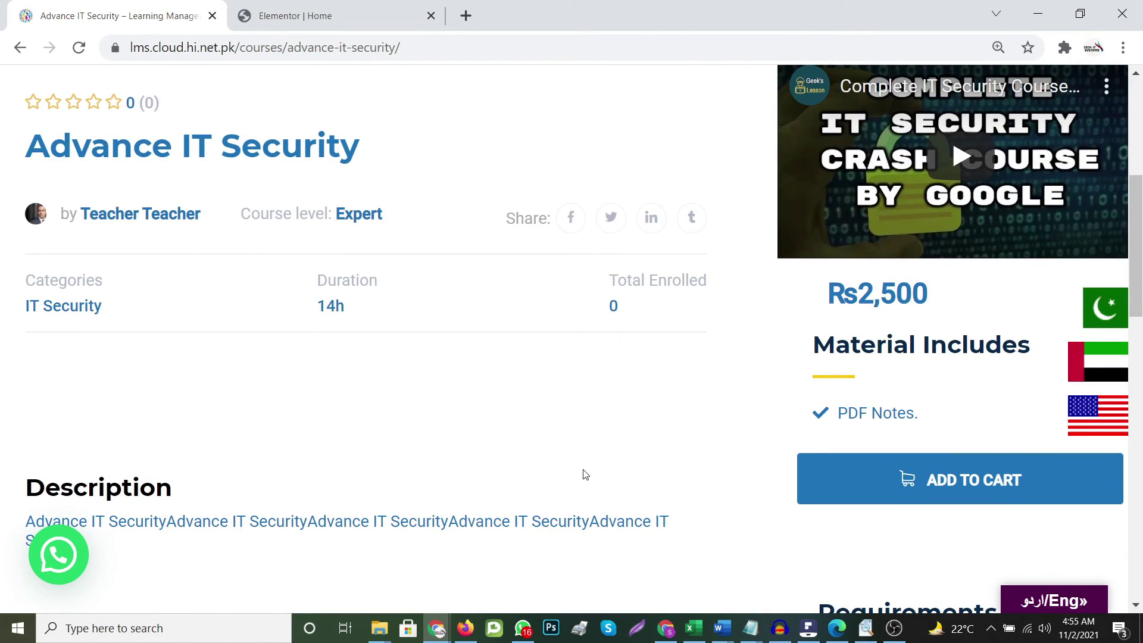
{"action": "scroll", "coordinate": [584, 475], "scroll_direction": "down", "scroll_amount": 1}
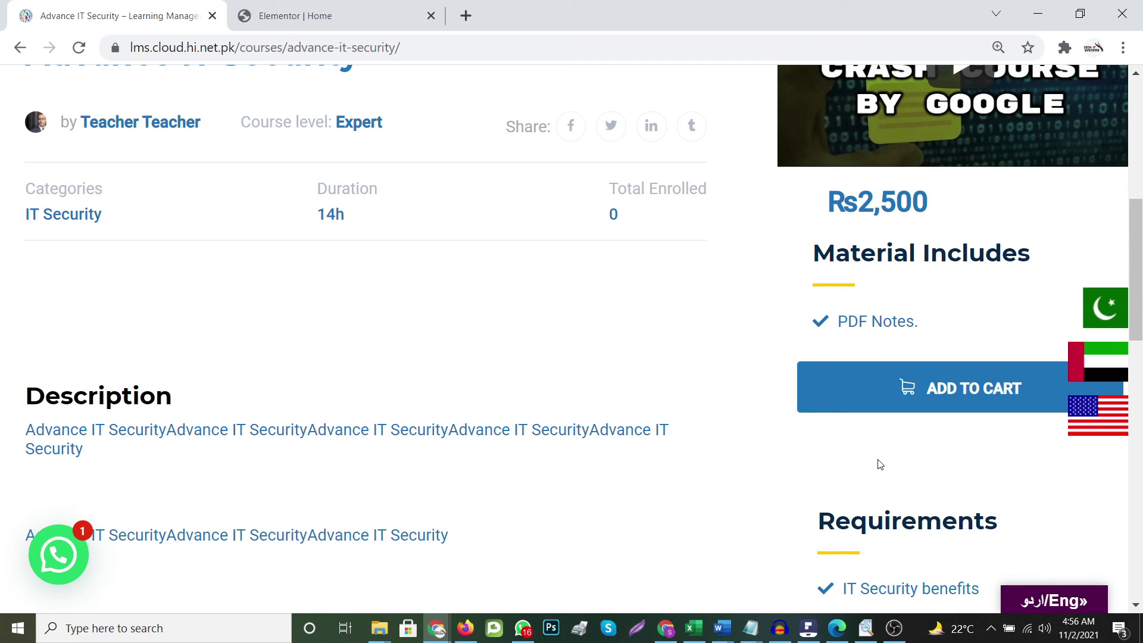
{"action": "scroll", "coordinate": [877, 467], "scroll_direction": "down", "scroll_amount": 4}
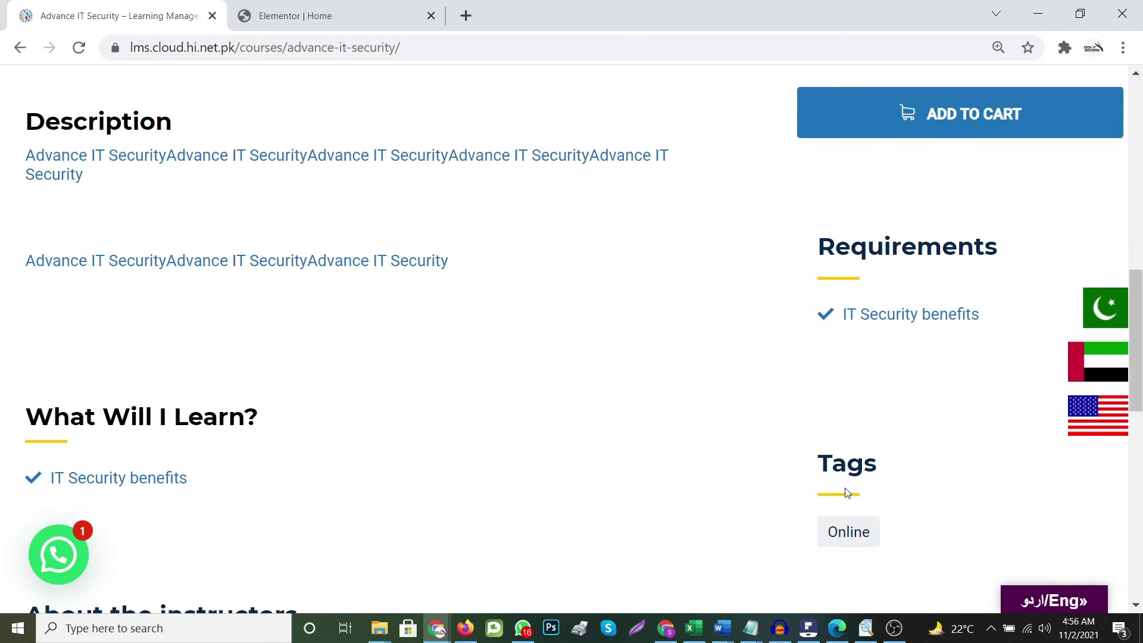
{"action": "scroll", "coordinate": [745, 477], "scroll_direction": "down", "scroll_amount": 4}
{"action": "scroll", "coordinate": [610, 482], "scroll_direction": "up", "scroll_amount": 10}
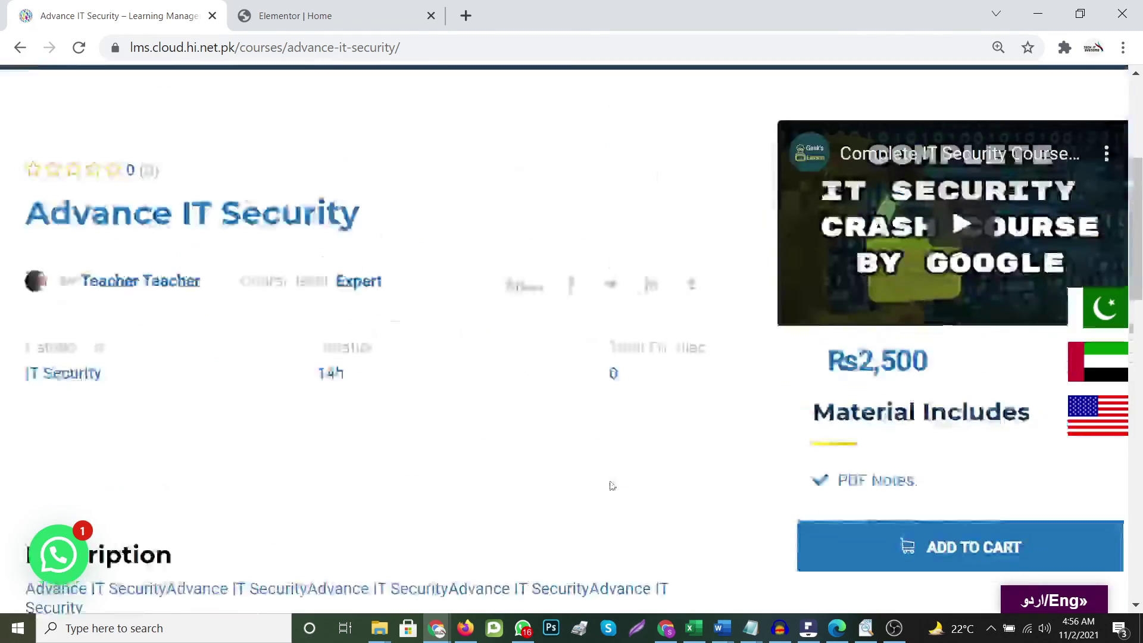
{"action": "scroll", "coordinate": [611, 482], "scroll_direction": "up", "scroll_amount": 3}
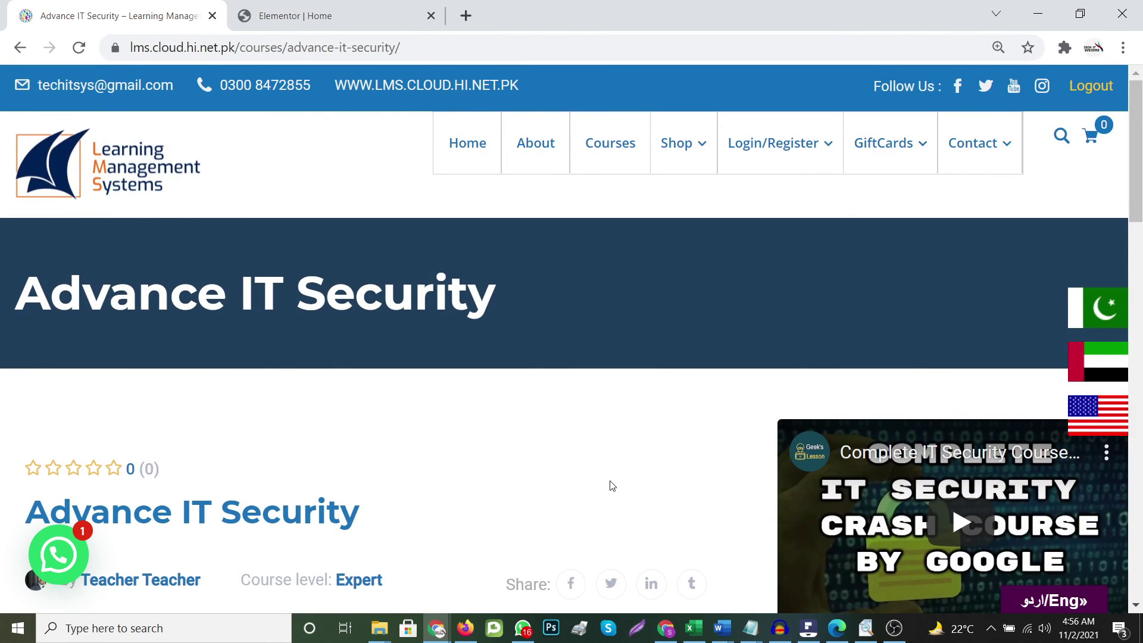